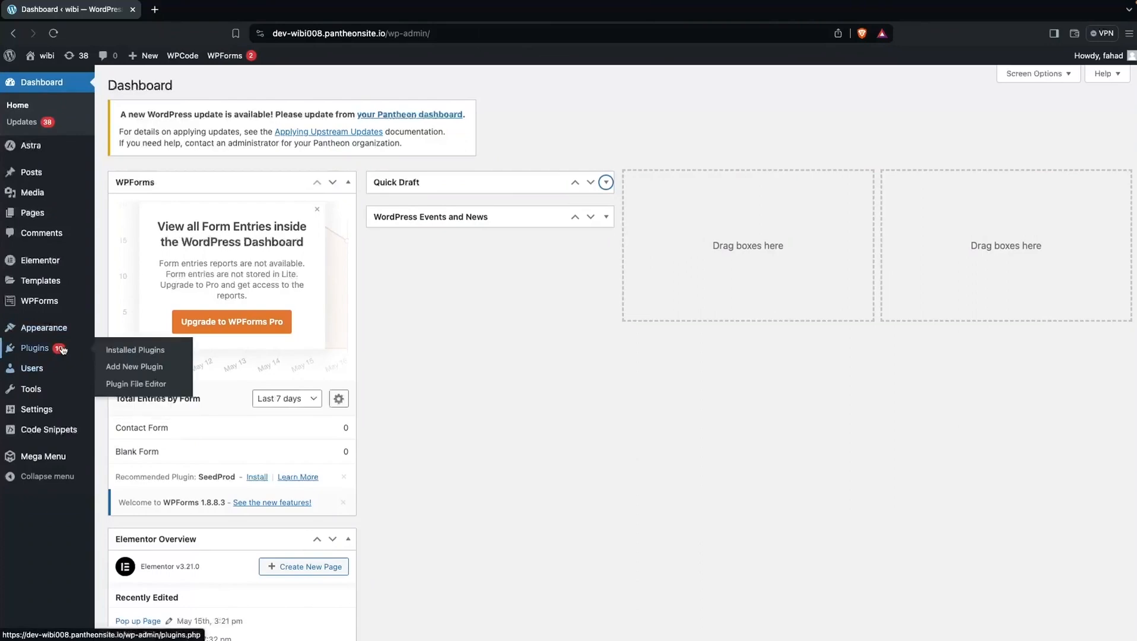
Step: Search for "popup maker" among the plugins available to add to the site
{"action": "left_click", "coordinate": [133, 373]}
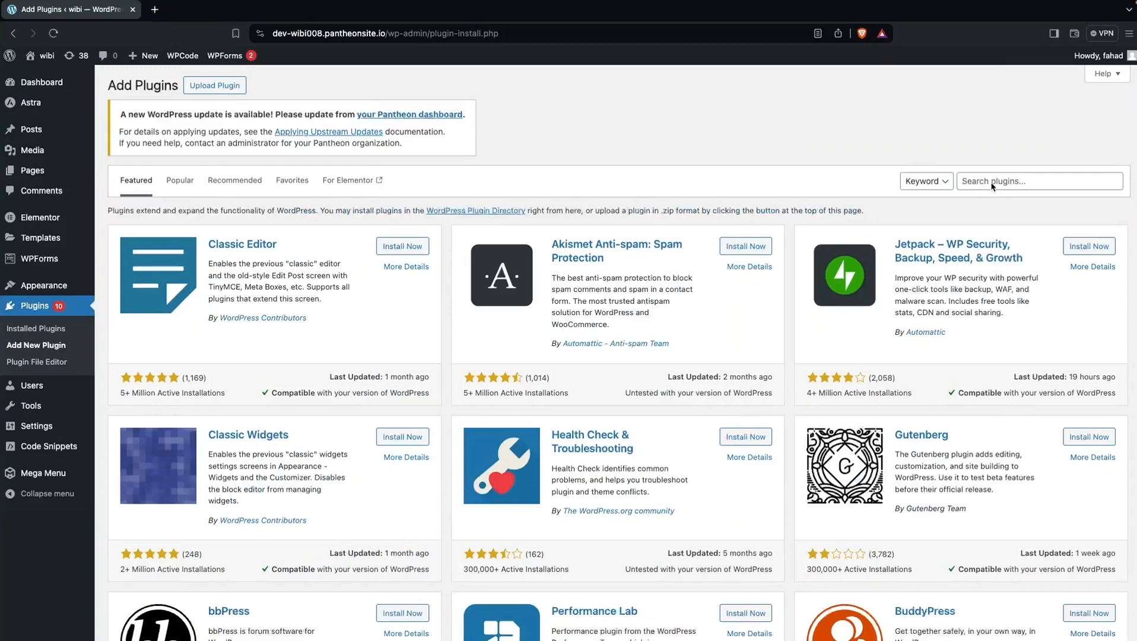
{"action": "left_click", "coordinate": [979, 179]}
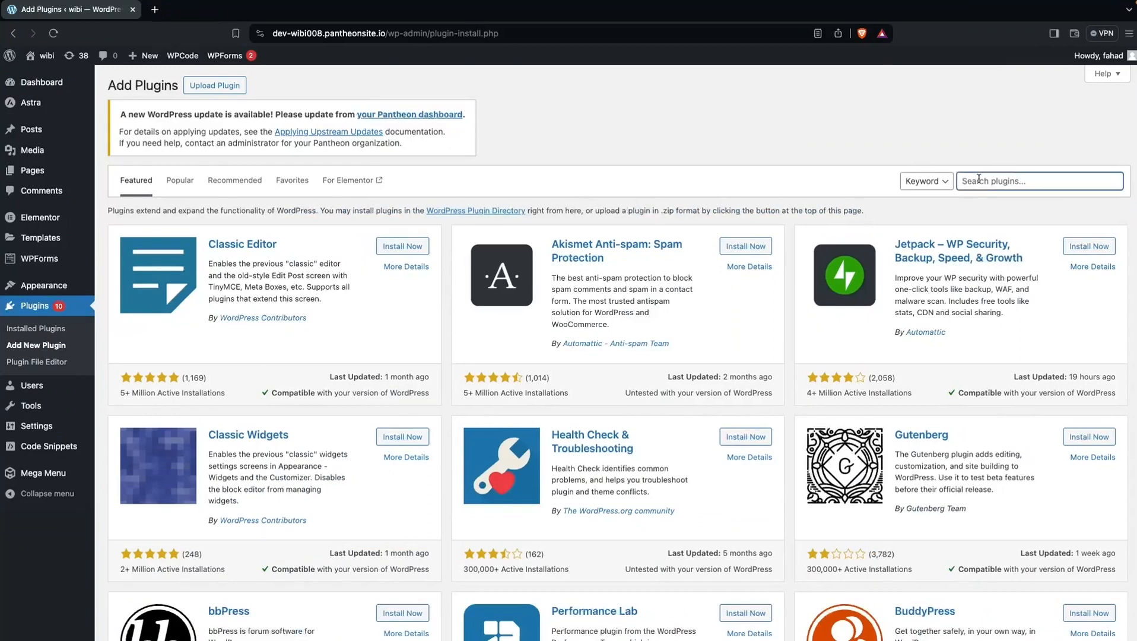
{"action": "type", "text": "popup maker"}
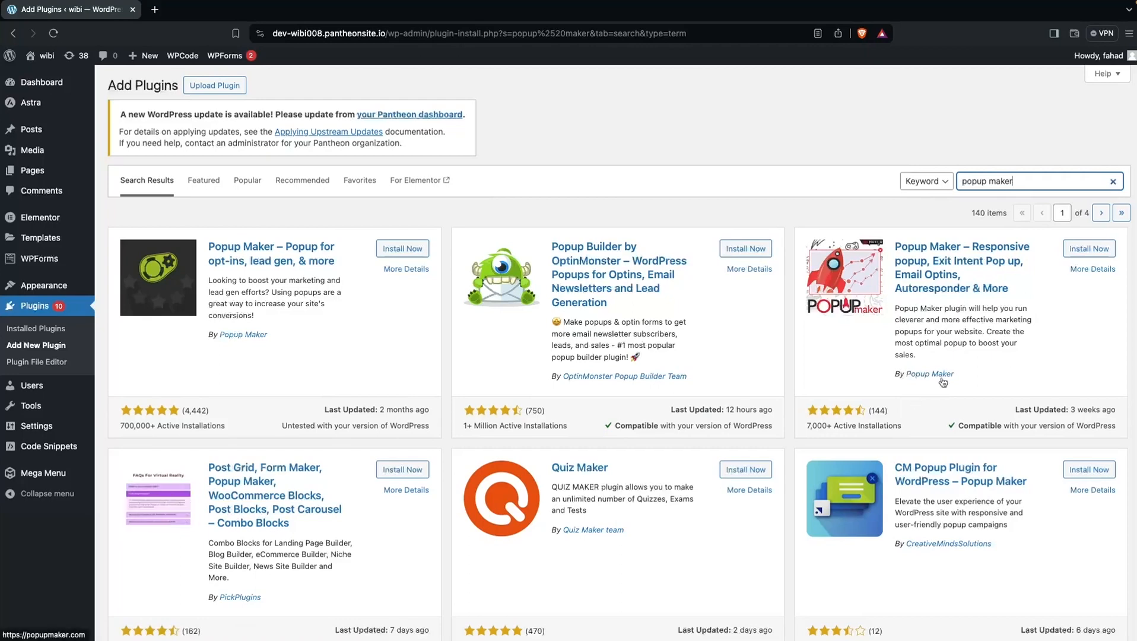
Step: Install and activate the plugin "Popup Maker – Popup for opt-ins, lead gen, & more", and reload the admin page
{"action": "left_click", "coordinate": [385, 252]}
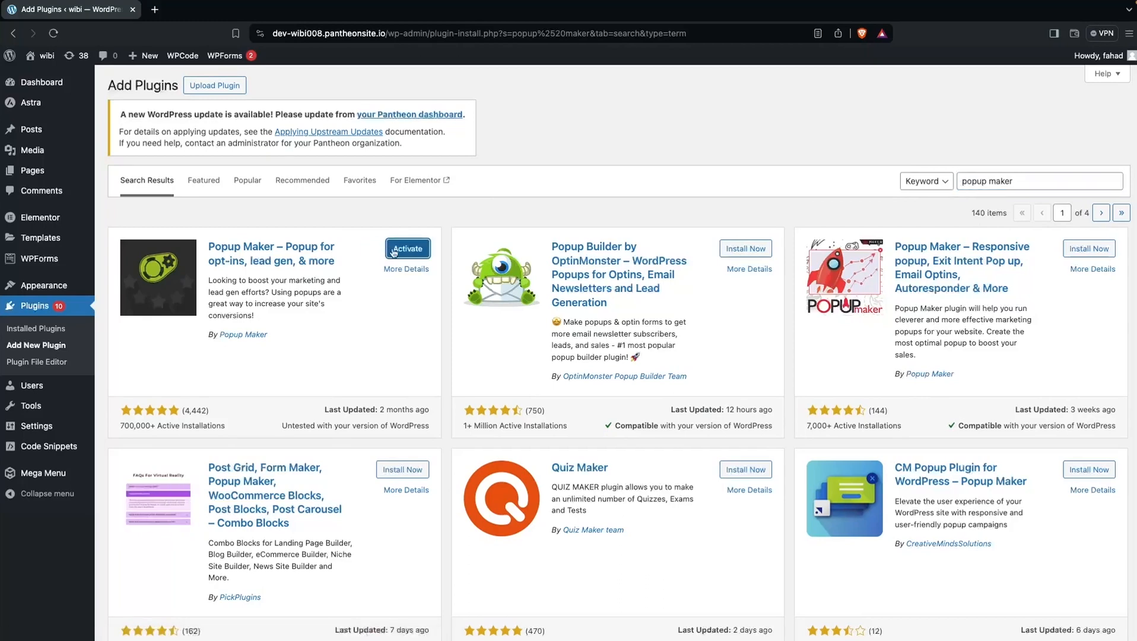
{"action": "left_click", "coordinate": [399, 251]}
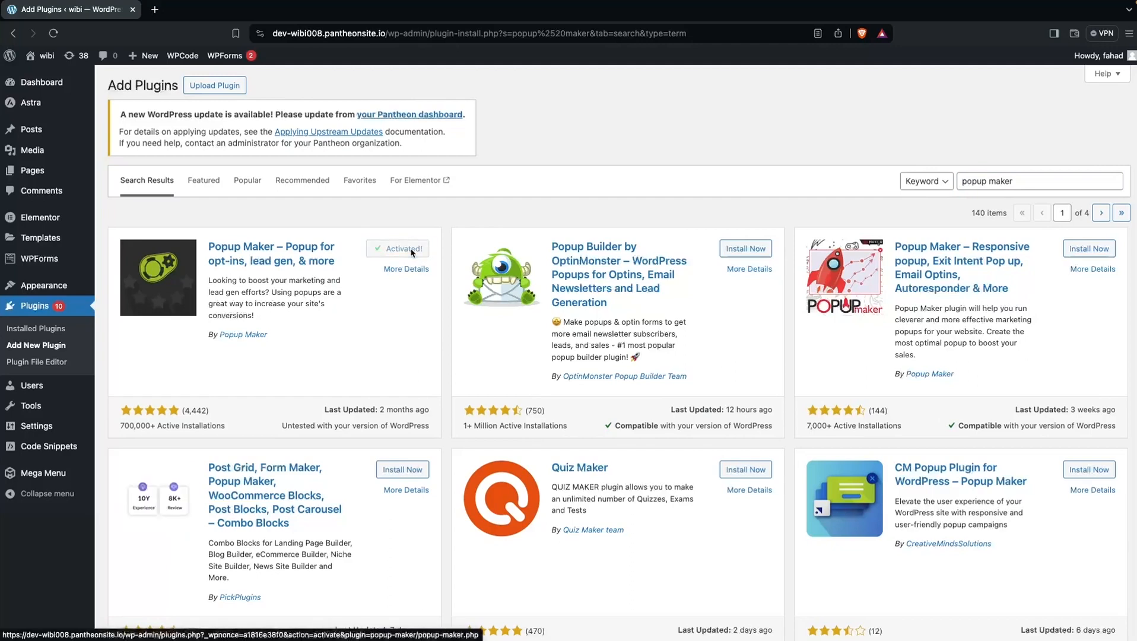
{"action": "mouse_move", "coordinate": [74, 84]}
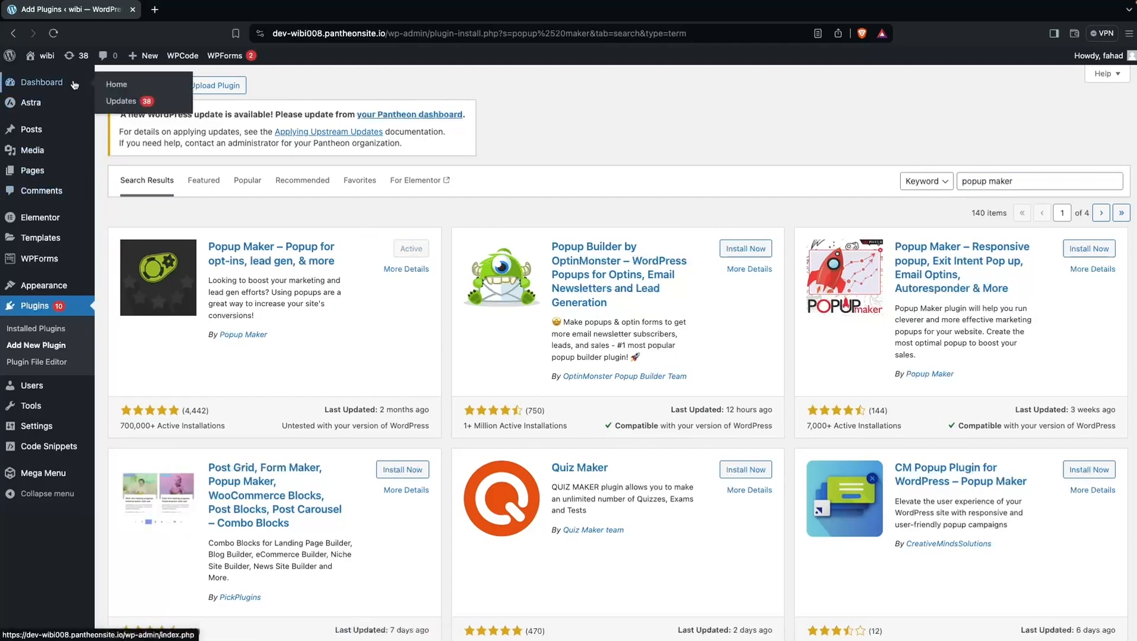
{"action": "left_click", "coordinate": [54, 34]}
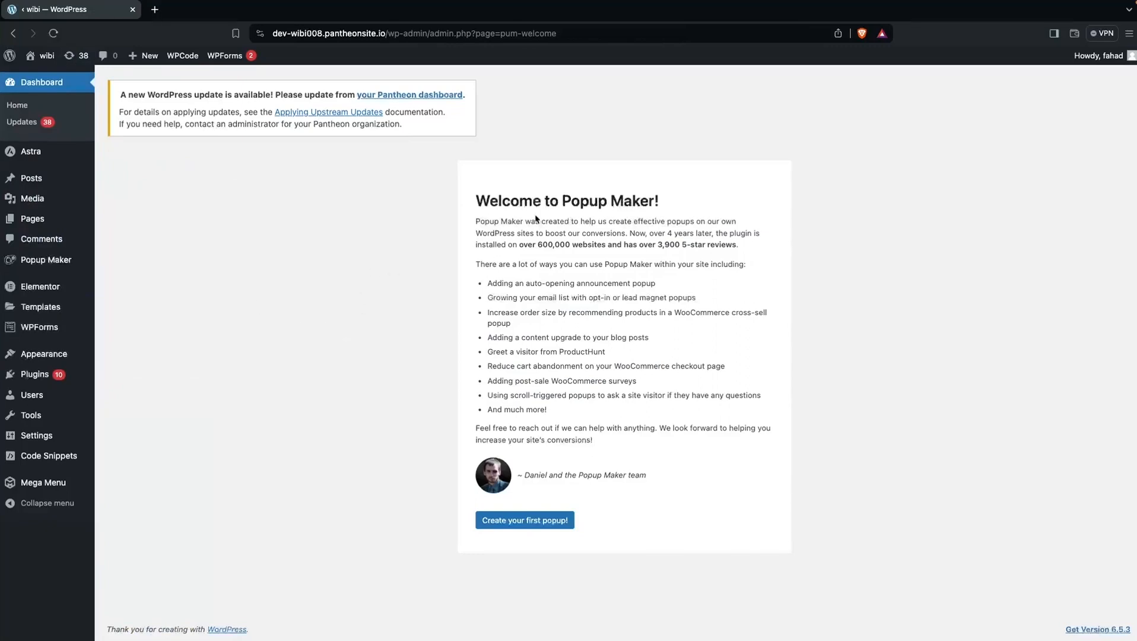
Step: Create the first popup with the name "Simple Popup" and save it as a draft
{"action": "left_click", "coordinate": [525, 520]}
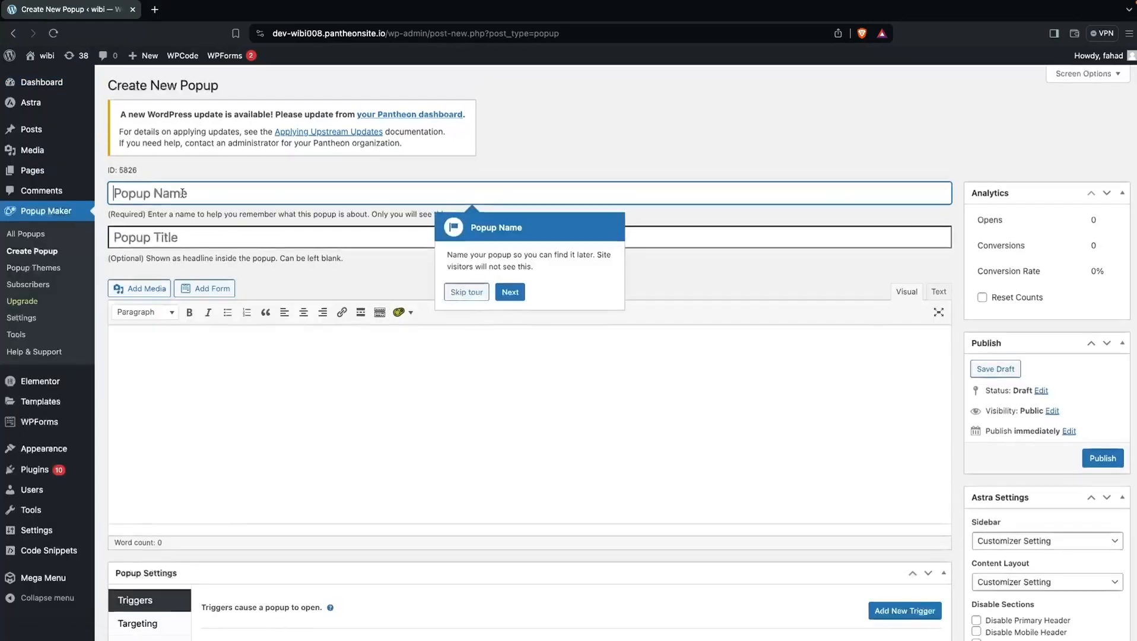
{"action": "type", "text": "Simple Popup"}
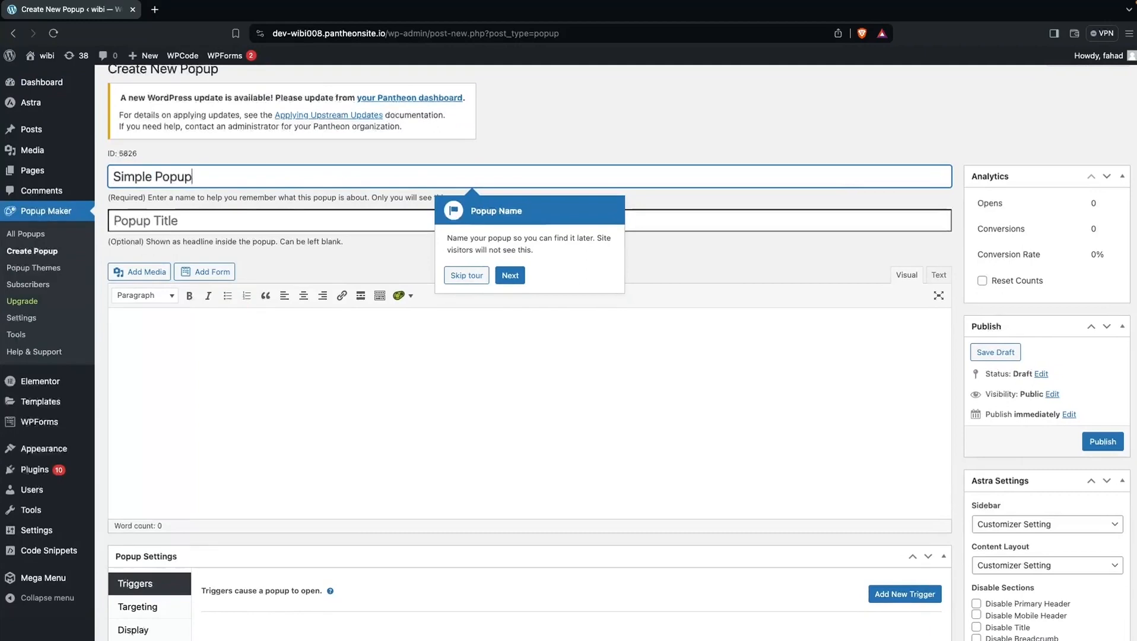
{"action": "left_click", "coordinate": [509, 275]}
{"action": "scroll", "coordinate": [908, 296], "scroll_direction": "up", "scroll_amount": 2}
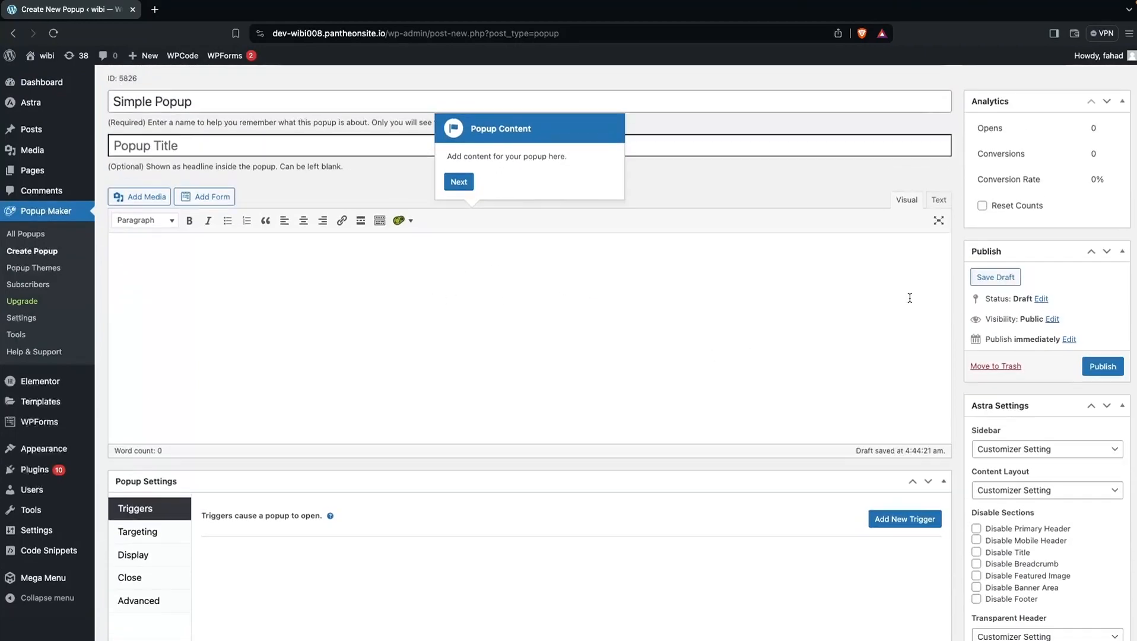
{"action": "left_click", "coordinate": [1008, 277]}
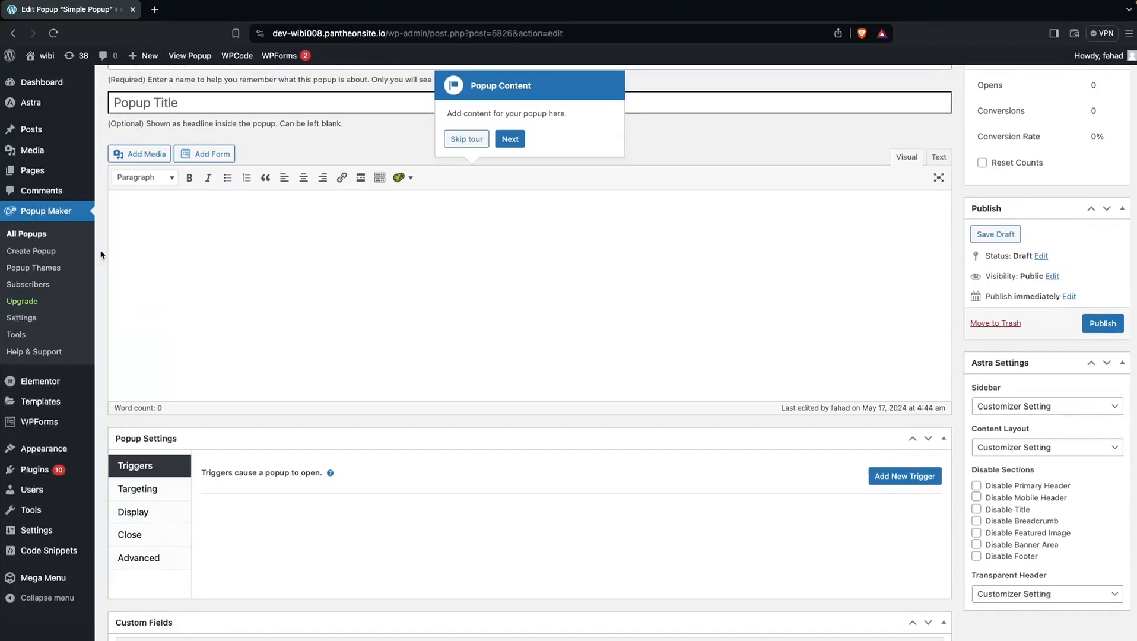
Step: Open the Enterprise Blue popup theme for editing and rename it to "Enterprise Simple"
{"action": "left_click", "coordinate": [42, 270]}
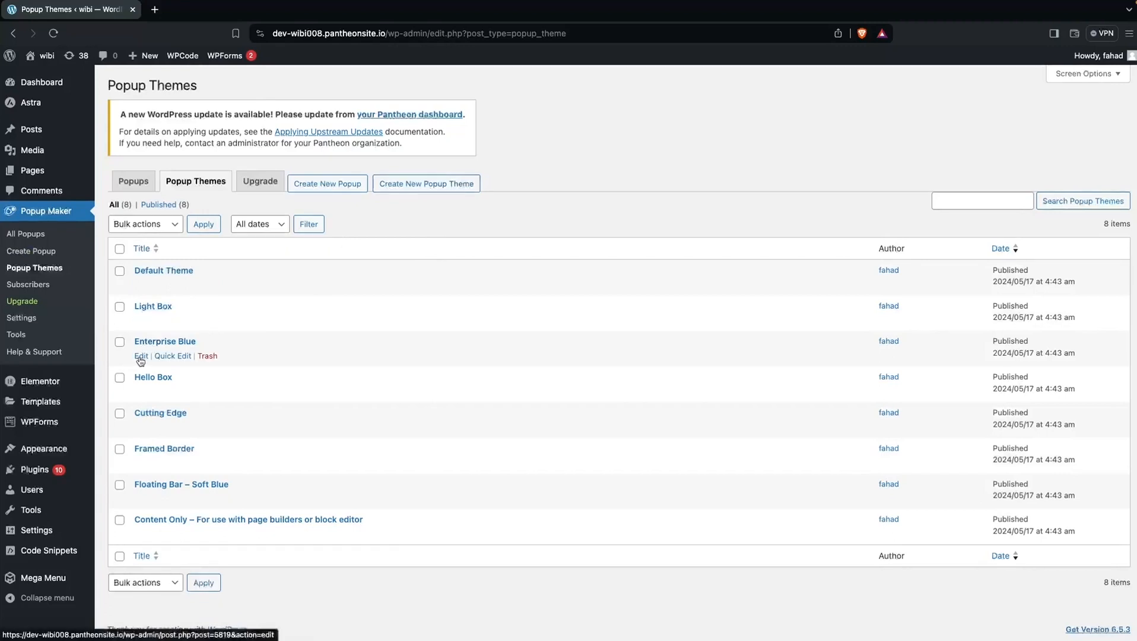
{"action": "left_click", "coordinate": [141, 356]}
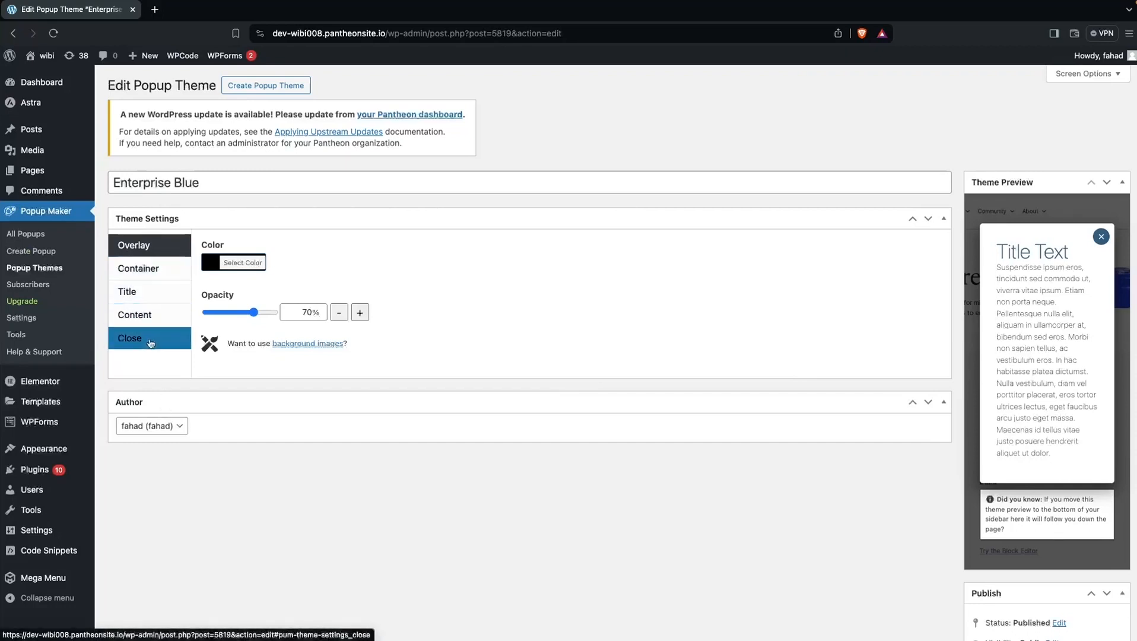
{"action": "double_click", "coordinate": [228, 175]}
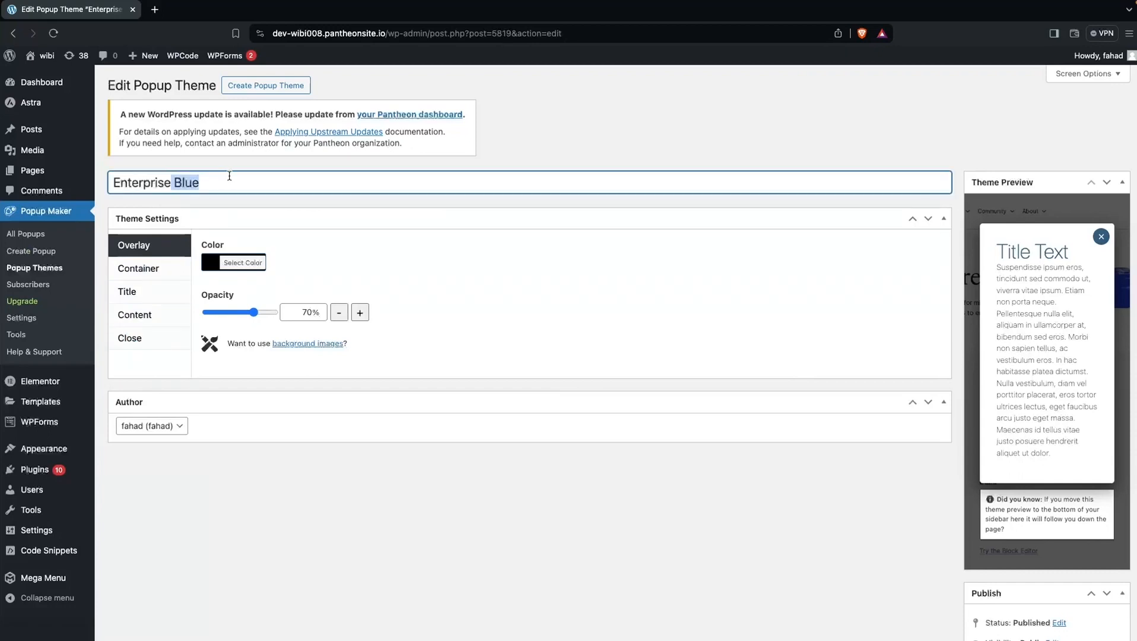
{"action": "left_click", "coordinate": [229, 175]}
{"action": "key", "text": "BackSpace"}
{"action": "key", "text": "BackSpace"}
{"action": "key", "text": "BackSpace"}
{"action": "key", "text": "BackSpace"}
{"action": "type", "text": "Simple"}
Step: Set the theme's overlay color to blue #1e73be and its opacity to 30%
{"action": "left_click", "coordinate": [250, 269]}
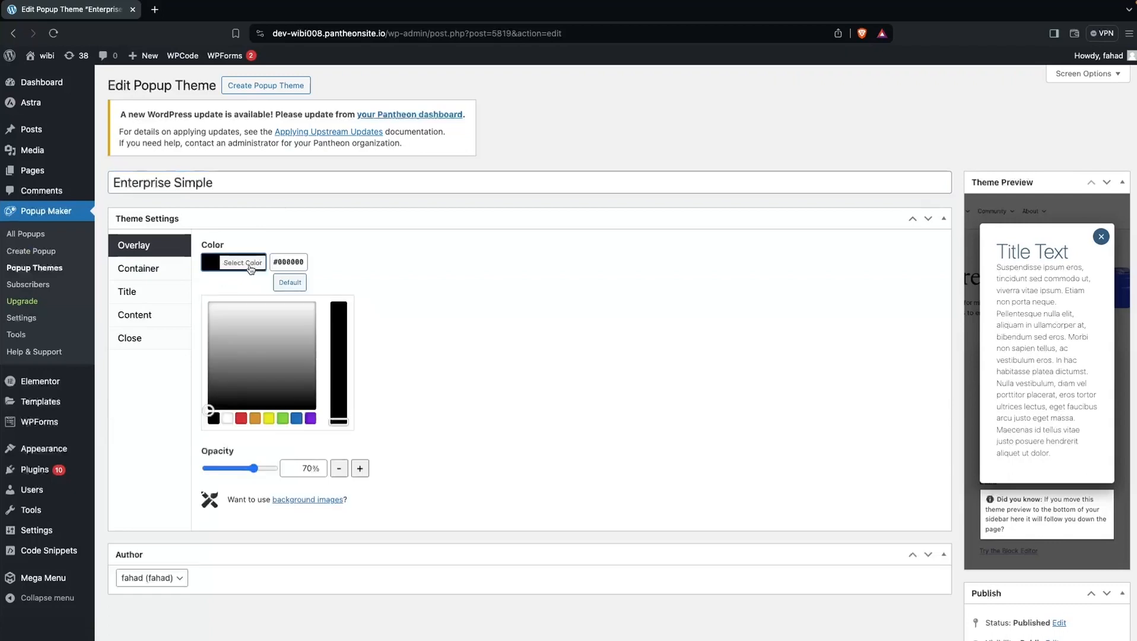
{"action": "left_click", "coordinate": [297, 419]}
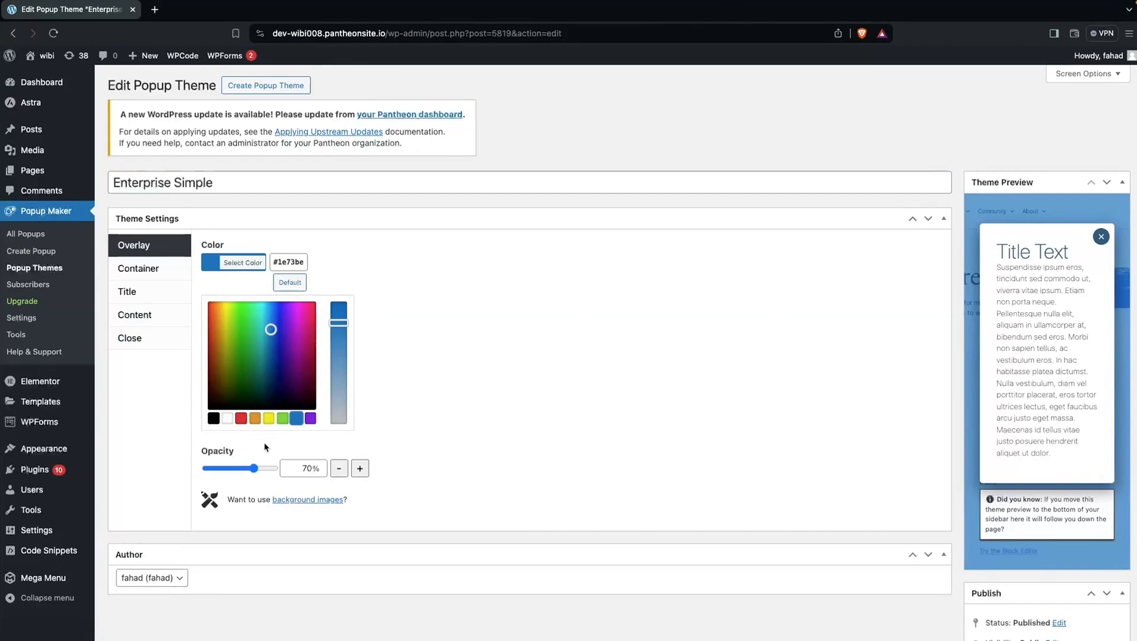
{"action": "left_click", "coordinate": [253, 469]}
{"action": "left_click_drag", "start_coordinate": [253, 472], "coordinate": [225, 471]}
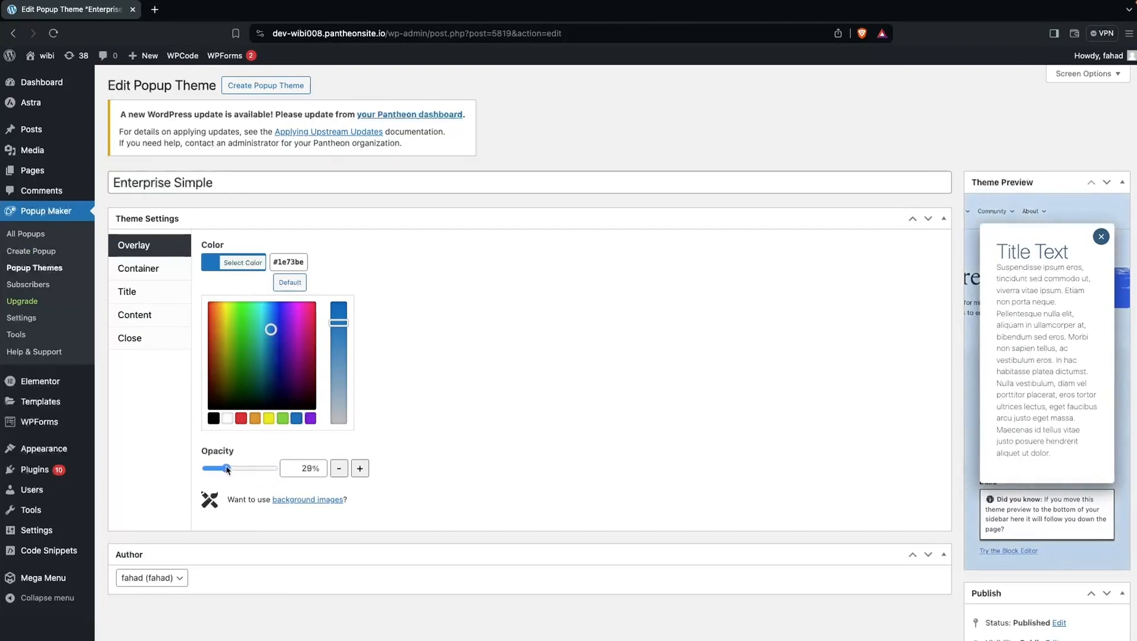
{"action": "left_click_drag", "start_coordinate": [226, 469], "coordinate": [228, 469]}
{"action": "left_click", "coordinate": [425, 363]}
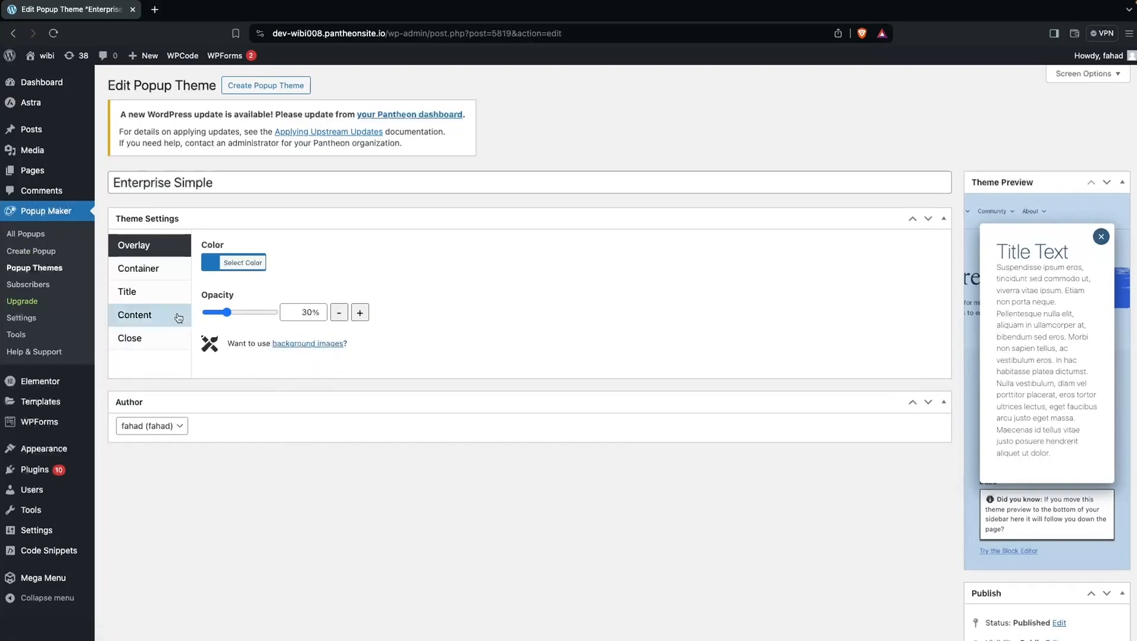
Step: Set the theme container's border radius to 5px and its padding to 35px
{"action": "left_click", "coordinate": [148, 270]}
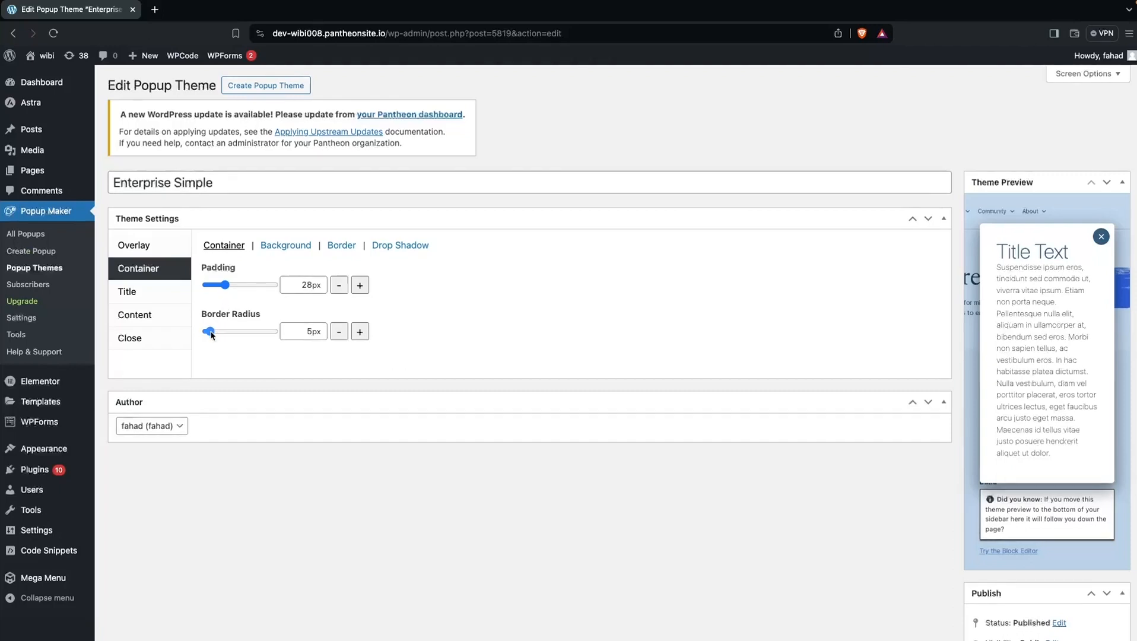
{"action": "left_click_drag", "start_coordinate": [209, 333], "coordinate": [288, 341]}
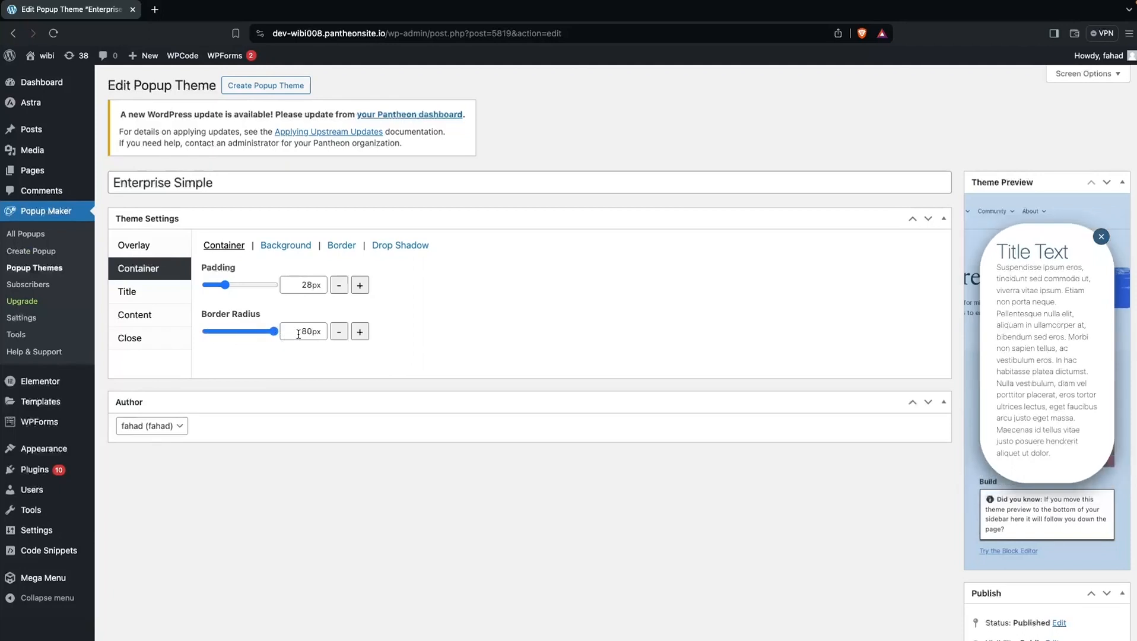
{"action": "left_click", "coordinate": [309, 332]}
{"action": "key", "text": "BackSpace"}
{"action": "key", "text": "BackSpace"}
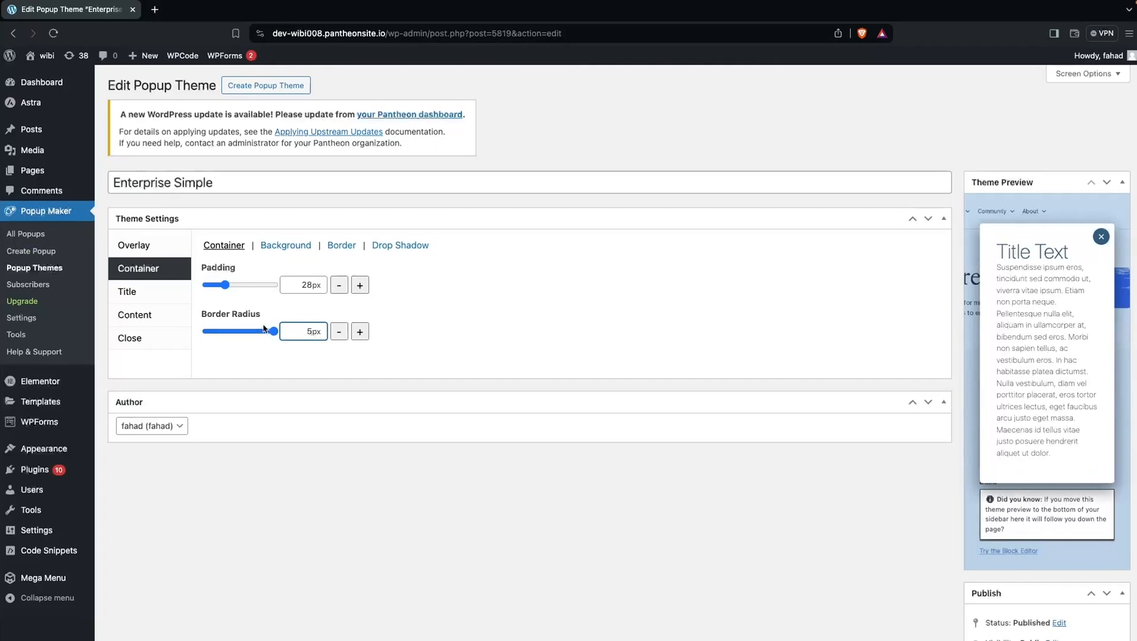
{"action": "left_click_drag", "start_coordinate": [230, 287], "coordinate": [232, 289]}
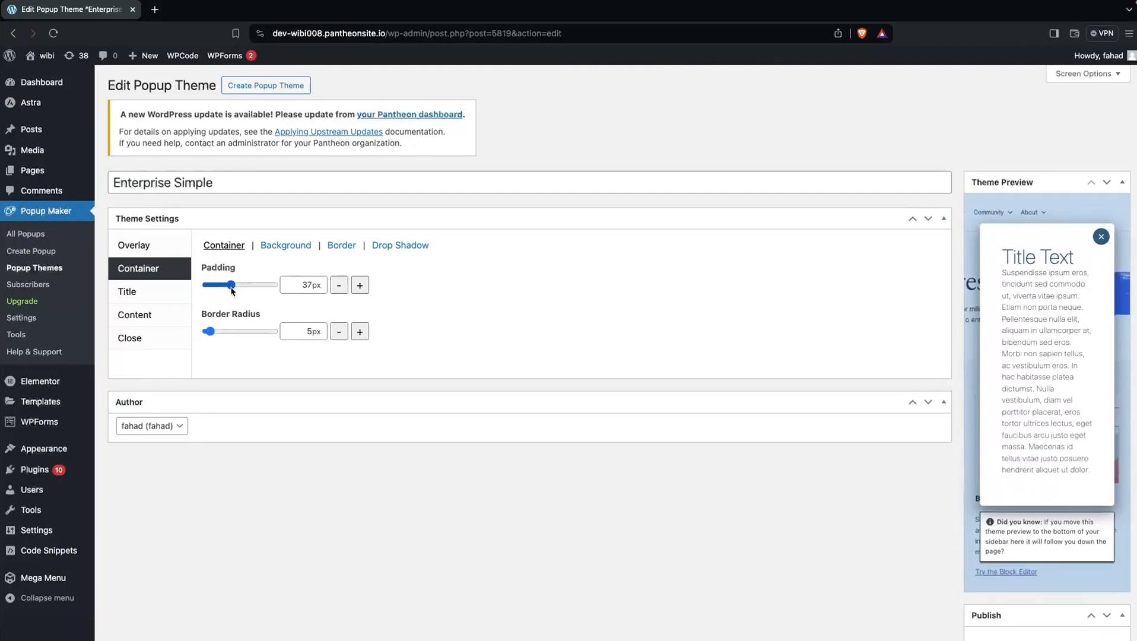
{"action": "left_click", "coordinate": [339, 285]}
{"action": "left_click", "coordinate": [339, 285]}
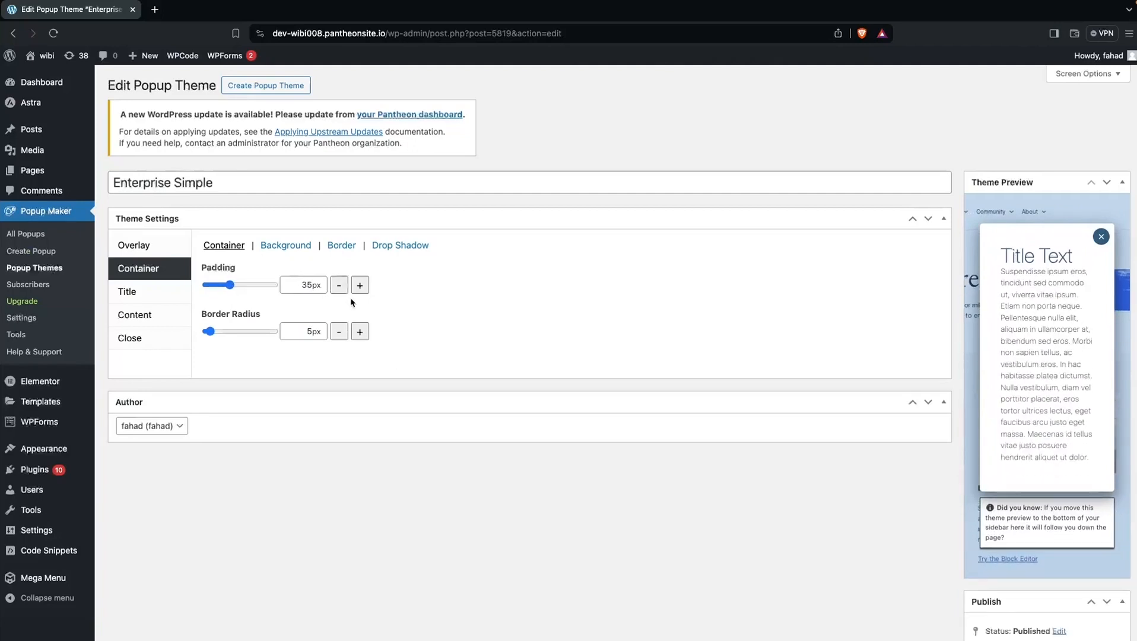
Step: Try green #81d742 as the container's background color and restore the default color
{"action": "left_click", "coordinate": [285, 245]}
{"action": "left_click", "coordinate": [237, 284]}
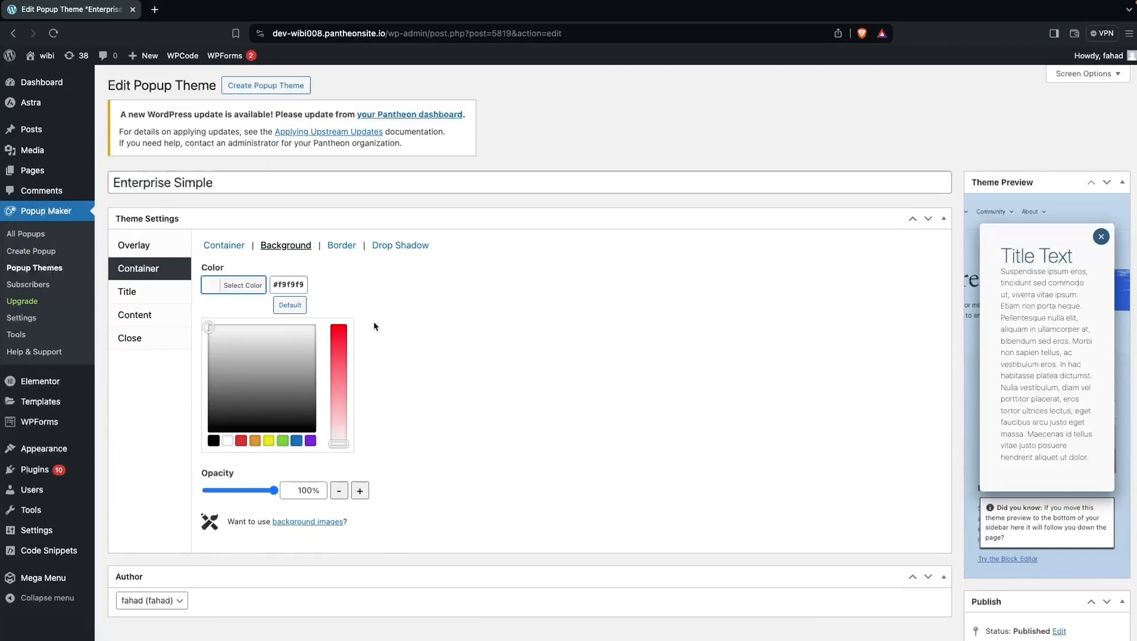
{"action": "left_click", "coordinate": [282, 440]}
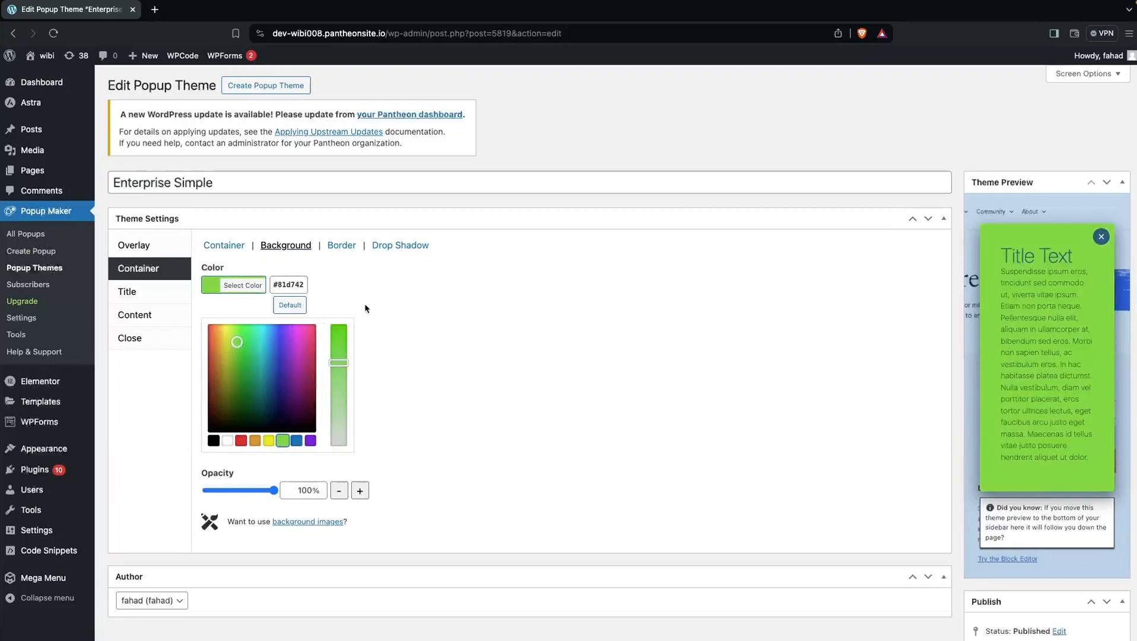
{"action": "left_click", "coordinate": [290, 305]}
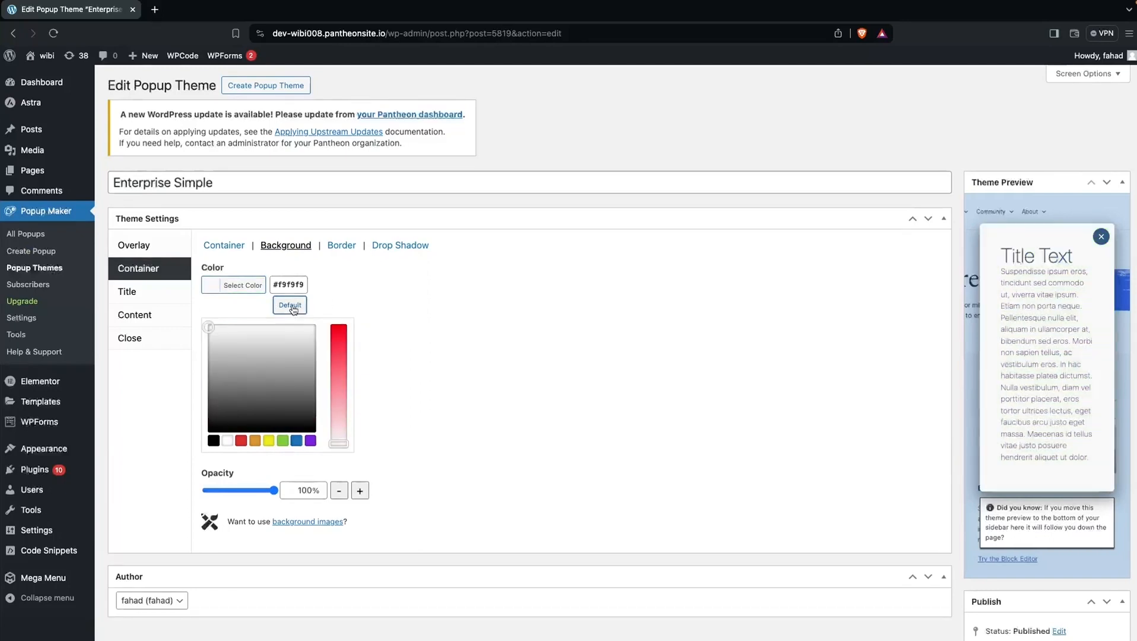
{"action": "left_click", "coordinate": [386, 321]}
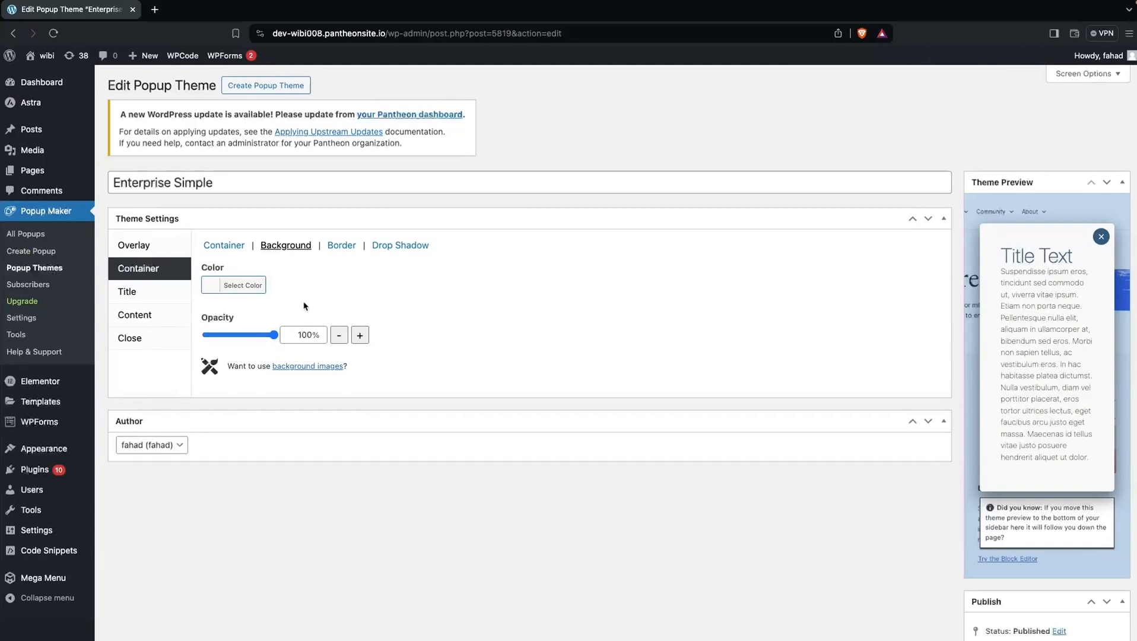
Step: Give the popup container a Solid border in blue #1e73be with a thickness of 1px
{"action": "left_click", "coordinate": [342, 246]}
{"action": "left_click", "coordinate": [271, 286]}
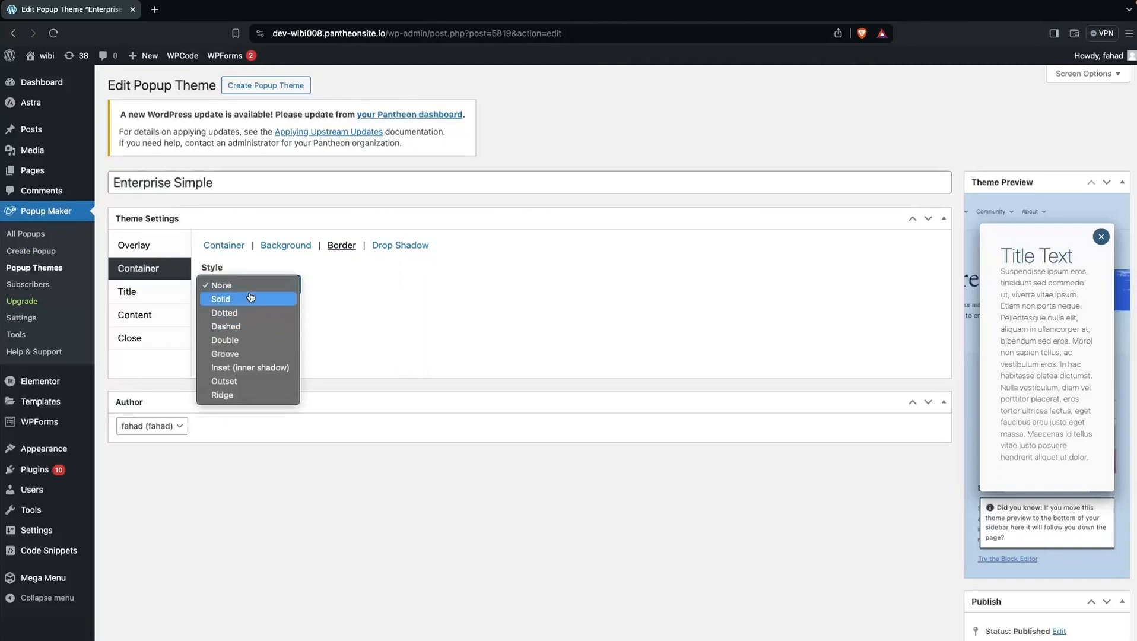
{"action": "key", "text": "Escape"}
{"action": "left_click", "coordinate": [250, 297]}
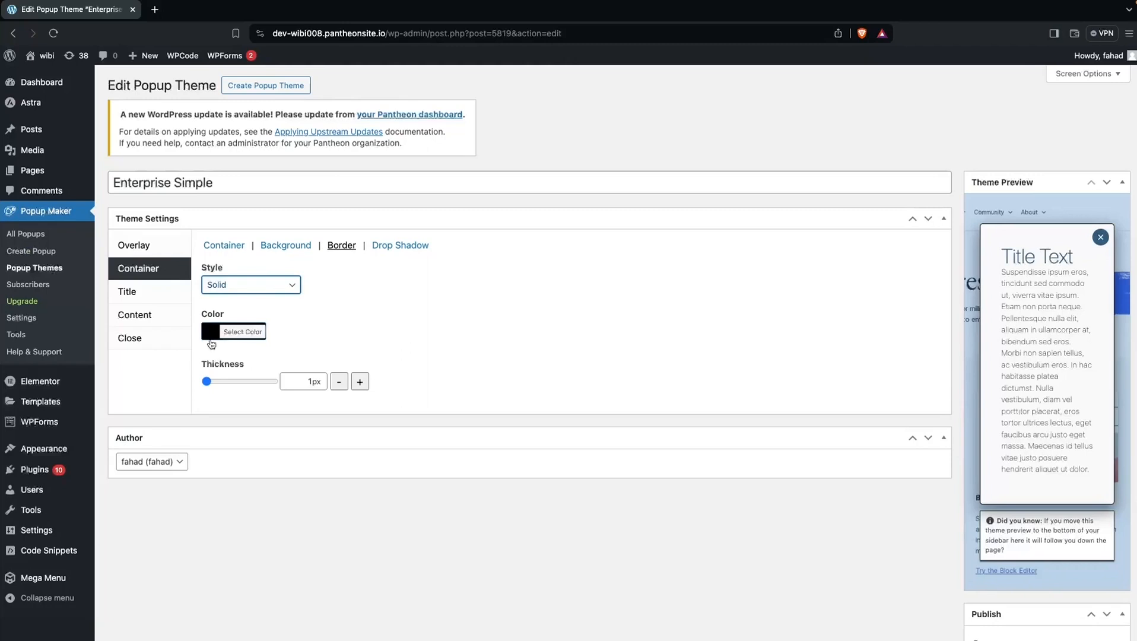
{"action": "left_click", "coordinate": [215, 336]}
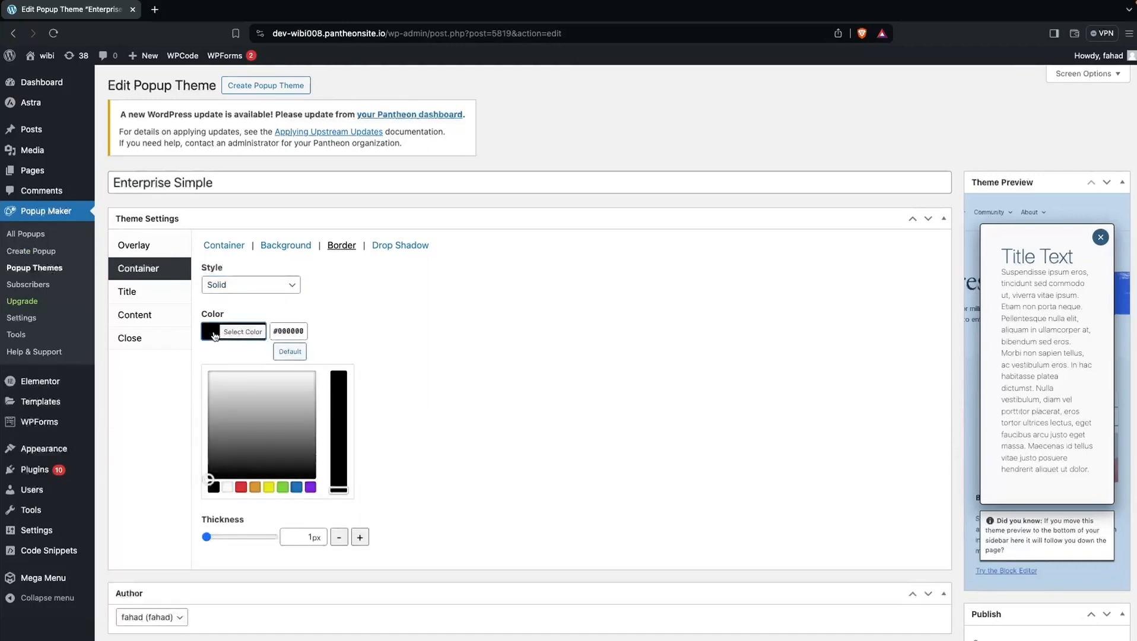
{"action": "left_click", "coordinate": [296, 488]}
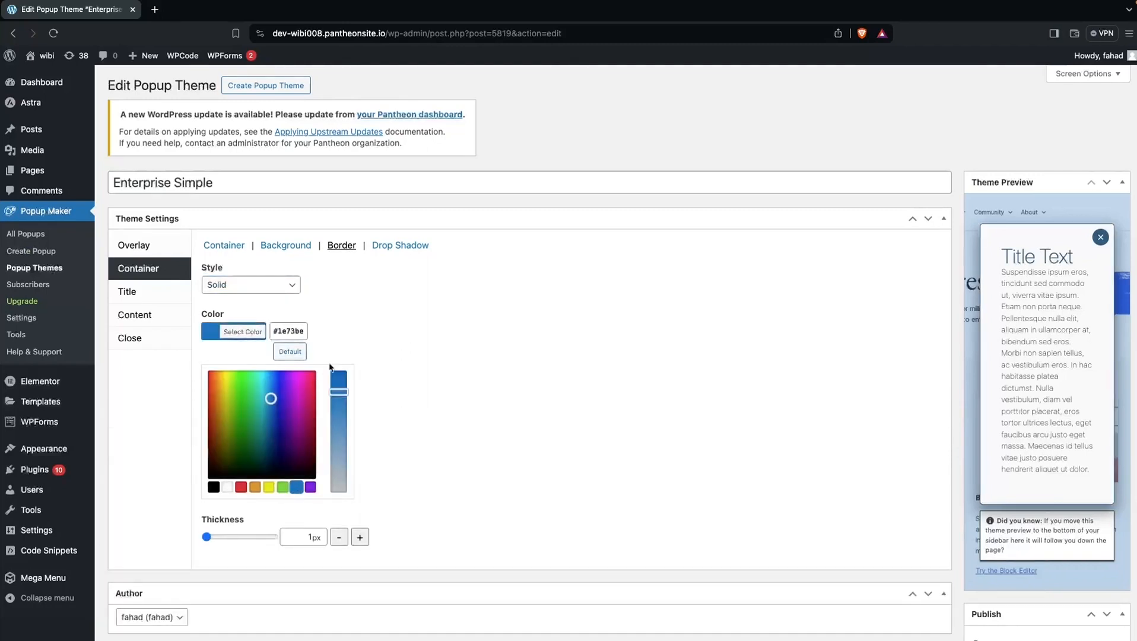
{"action": "left_click", "coordinate": [366, 345]}
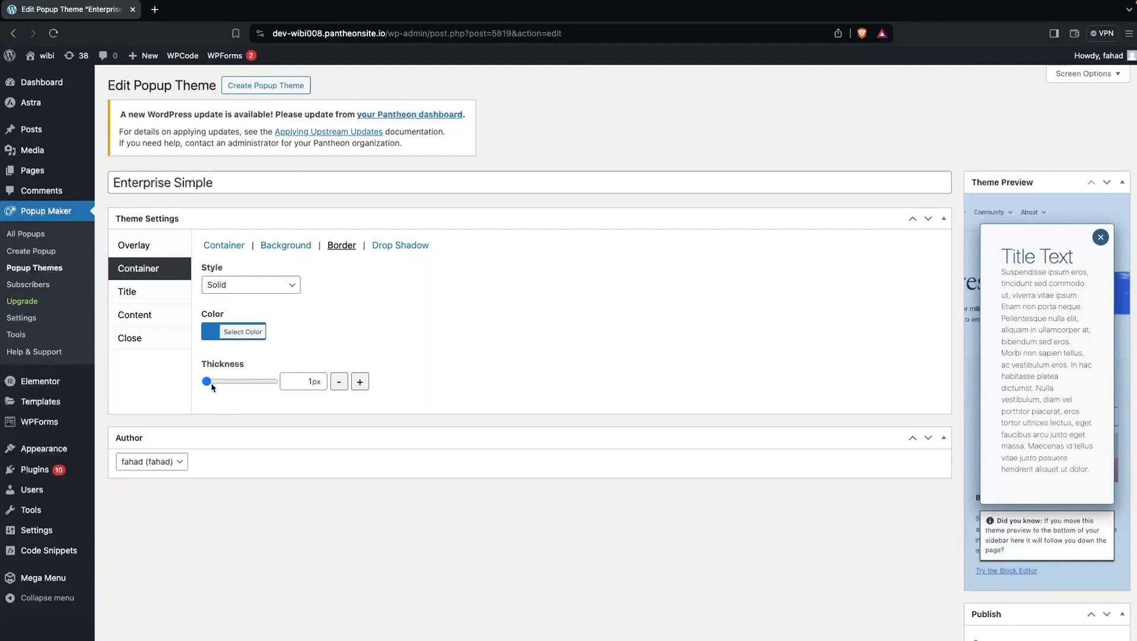
{"action": "mouse_move", "coordinate": [212, 387]}
{"action": "left_mouse_down"}
{"action": "mouse_move", "coordinate": [265, 381]}
{"action": "mouse_move", "coordinate": [207, 381]}
{"action": "left_mouse_up"}
Step: Turn the container's drop shadow into an inner shadow by setting Inset to Yes
{"action": "left_click", "coordinate": [401, 247]}
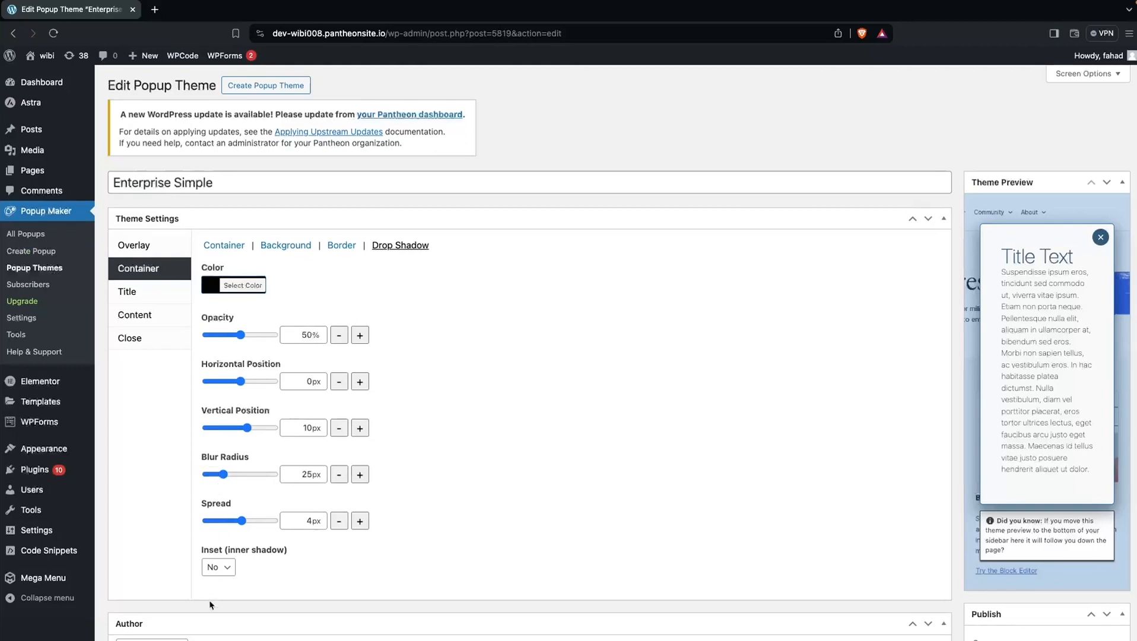
{"action": "left_click", "coordinate": [231, 569]}
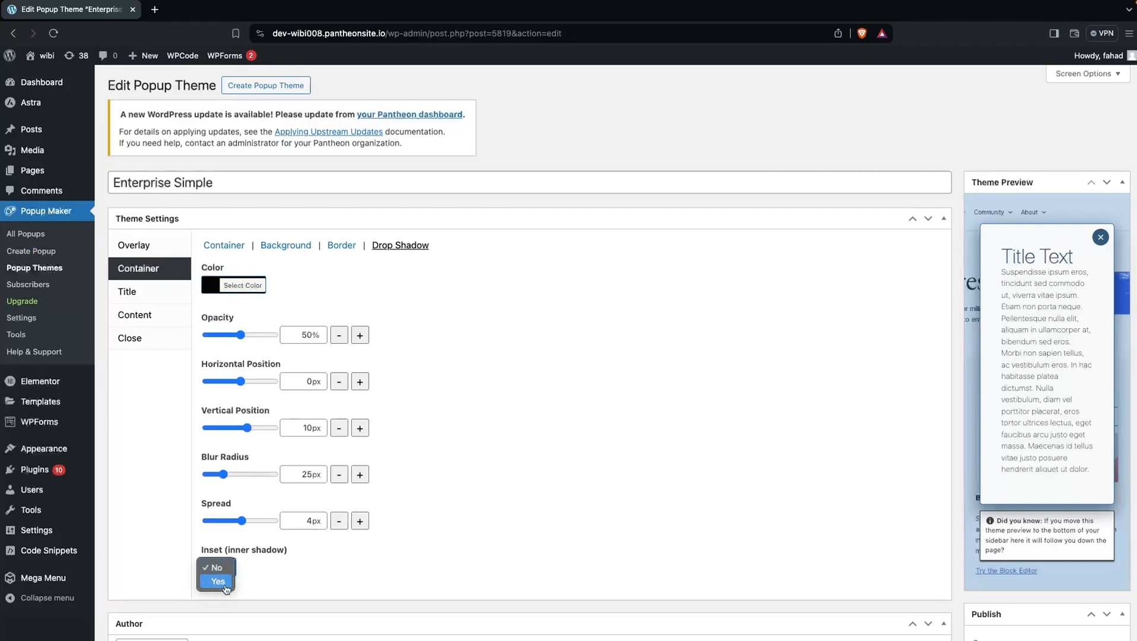
{"action": "left_click", "coordinate": [218, 581]}
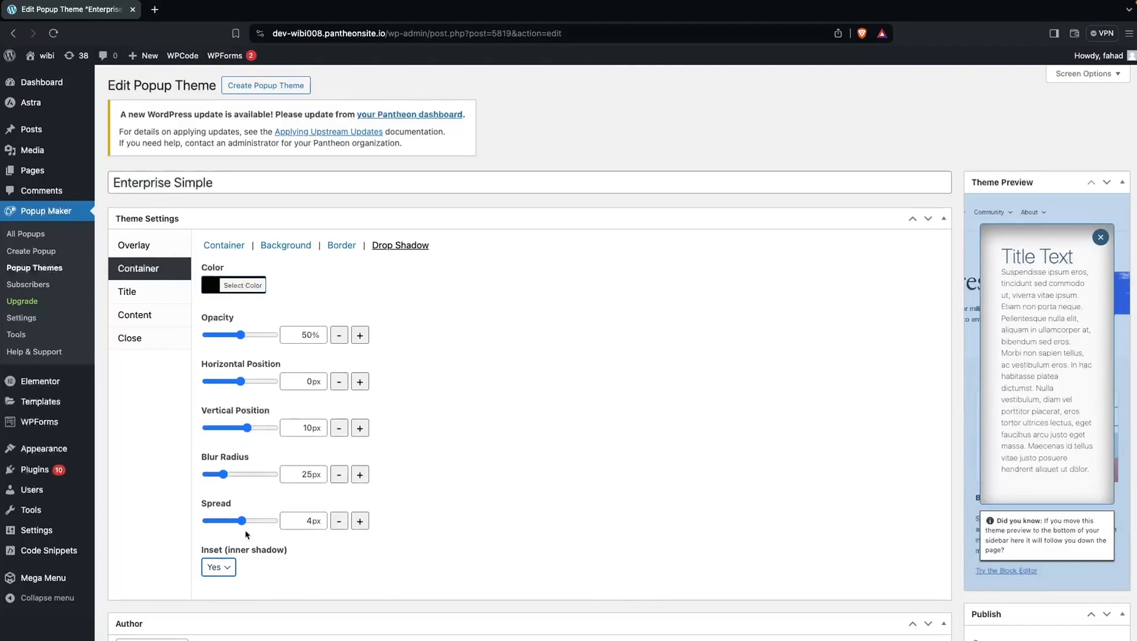
Step: Set the container drop shadow's Inset (inner shadow) option back to No
{"action": "left_click", "coordinate": [228, 572]}
{"action": "left_click", "coordinate": [216, 553]}
Step: Set the popup title's font color to black #000000
{"action": "left_click", "coordinate": [126, 301]}
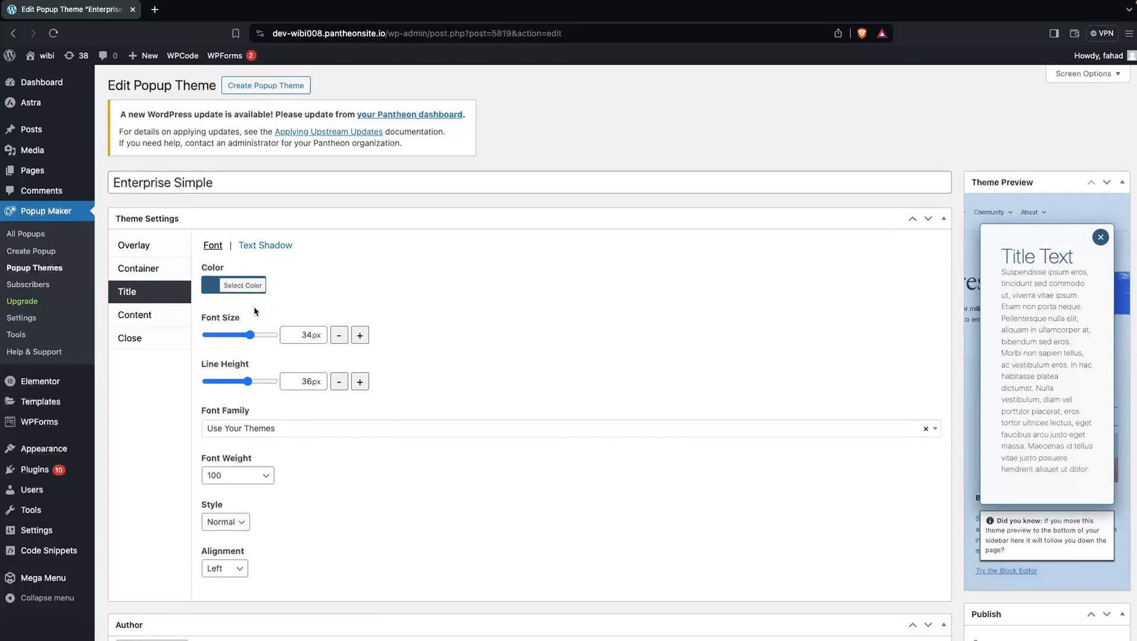
{"action": "left_click", "coordinate": [236, 289]}
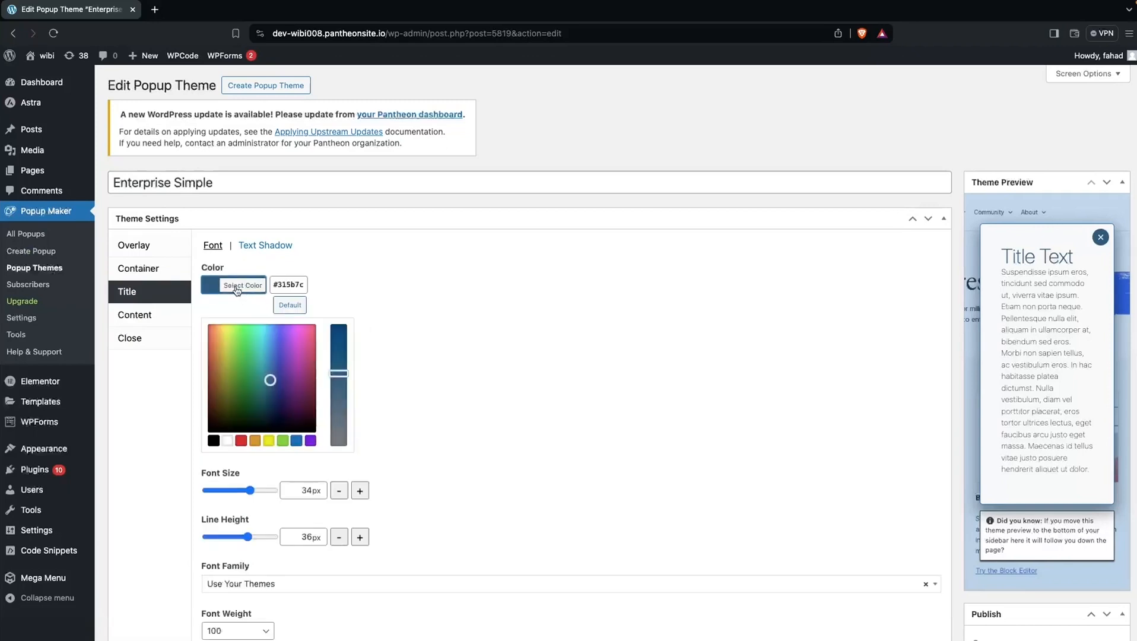
{"action": "left_click", "coordinate": [213, 440]}
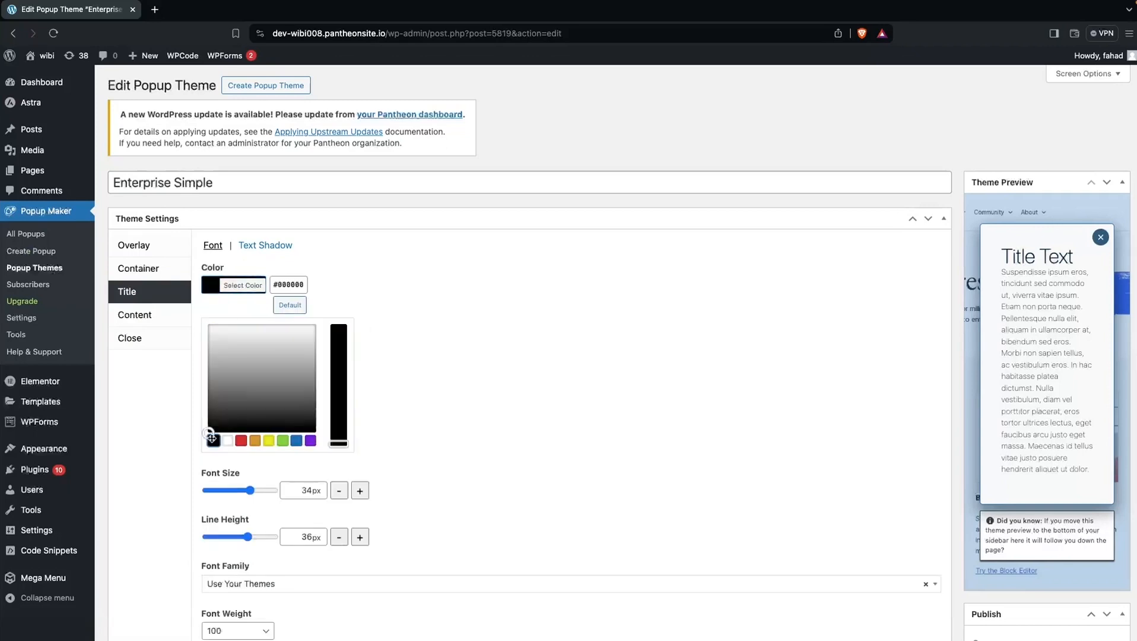
{"action": "left_click", "coordinate": [512, 441]}
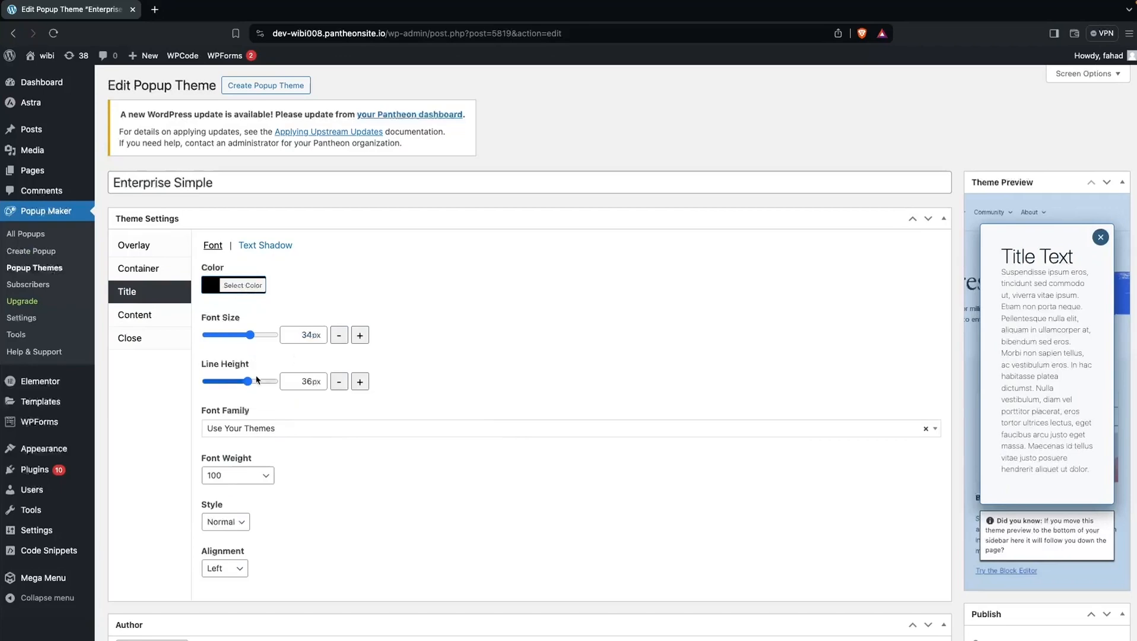
Step: Set the popup title's font weight to 600
{"action": "scroll", "coordinate": [236, 397], "scroll_direction": "down", "scroll_amount": 2}
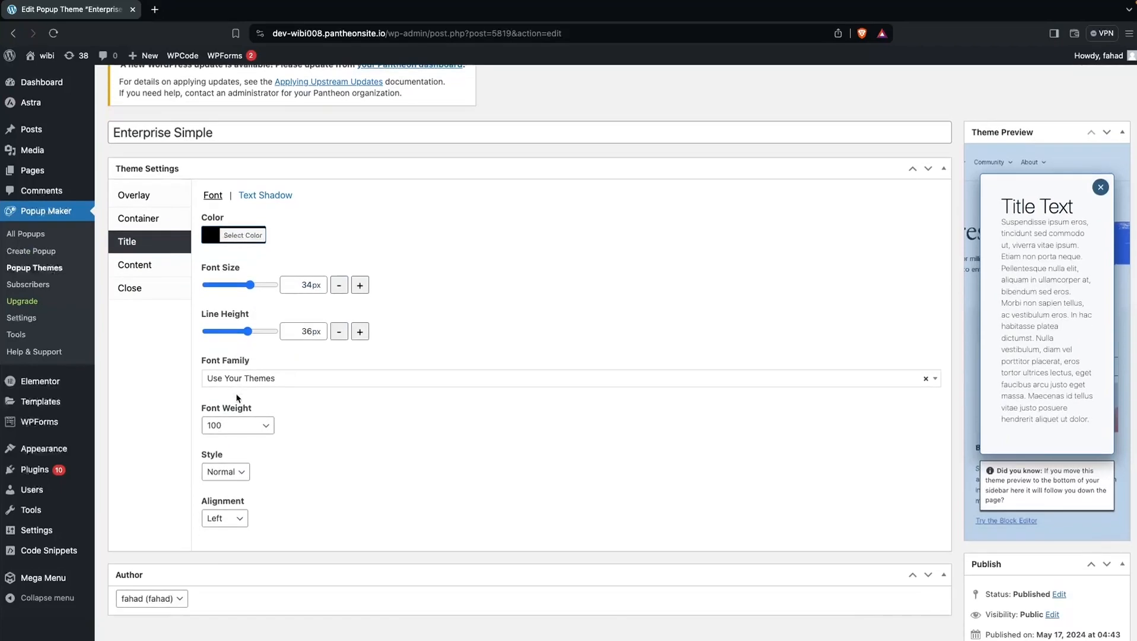
{"action": "left_click", "coordinate": [264, 423]}
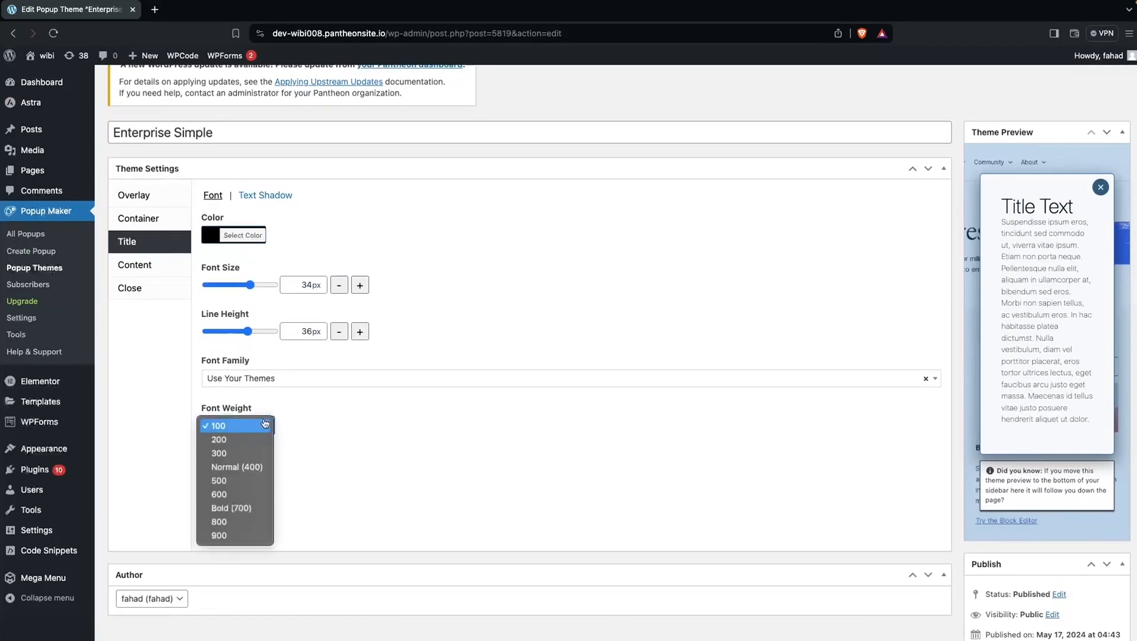
{"action": "left_click", "coordinate": [228, 494]}
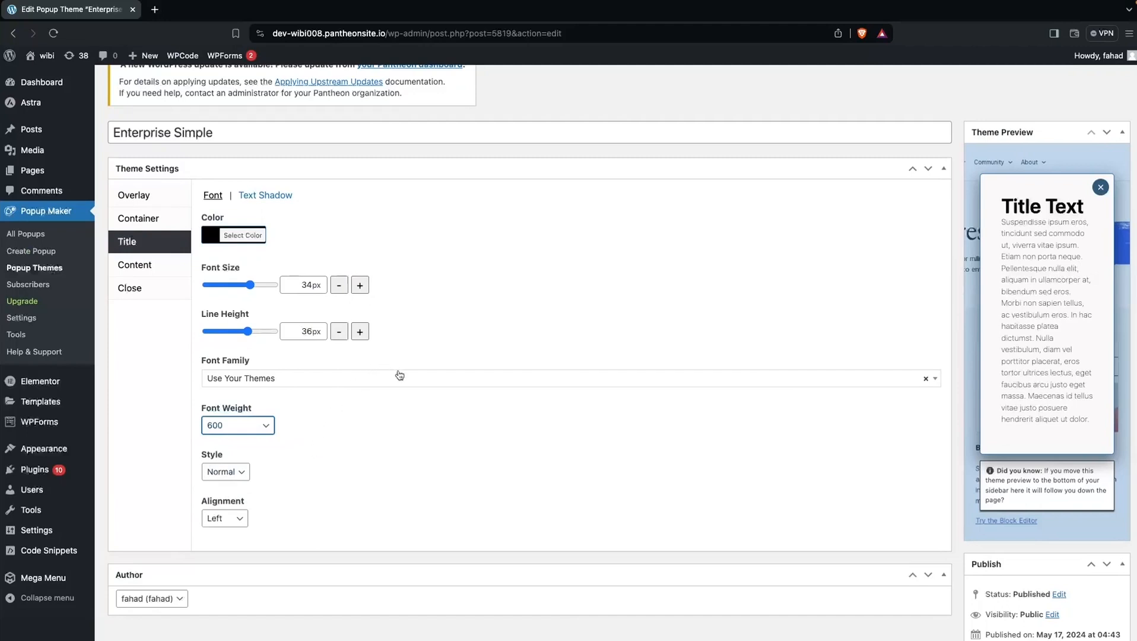
Step: Look through the font families available for the popup title
{"action": "left_click", "coordinate": [382, 378]}
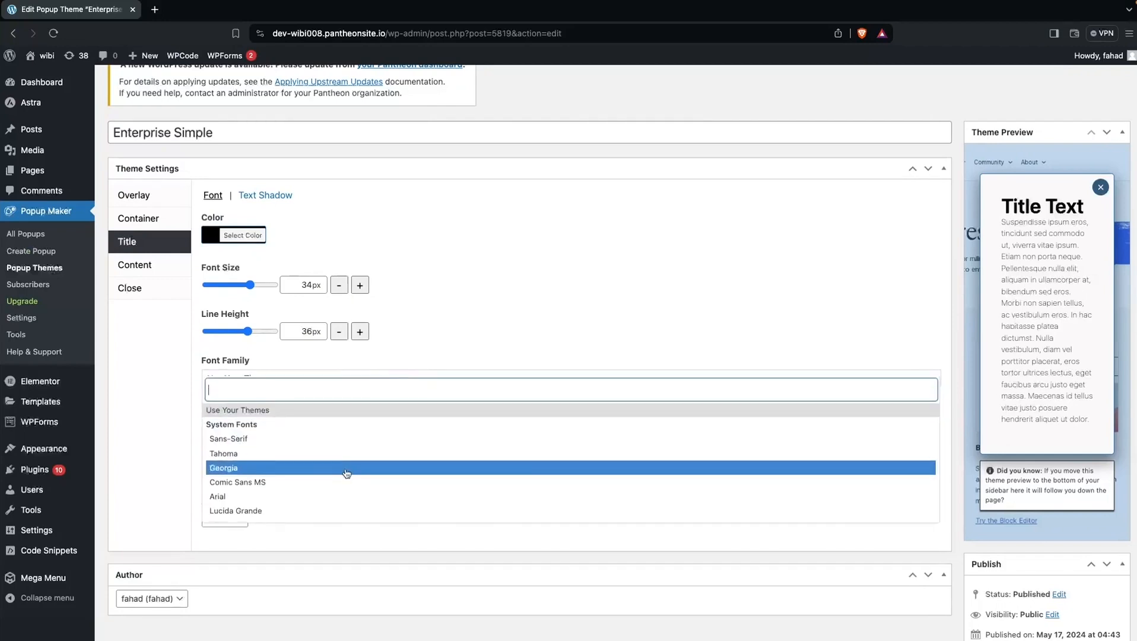
{"action": "scroll", "coordinate": [346, 473], "scroll_direction": "down", "scroll_amount": 2}
{"action": "scroll", "coordinate": [346, 473], "scroll_direction": "up", "scroll_amount": 2}
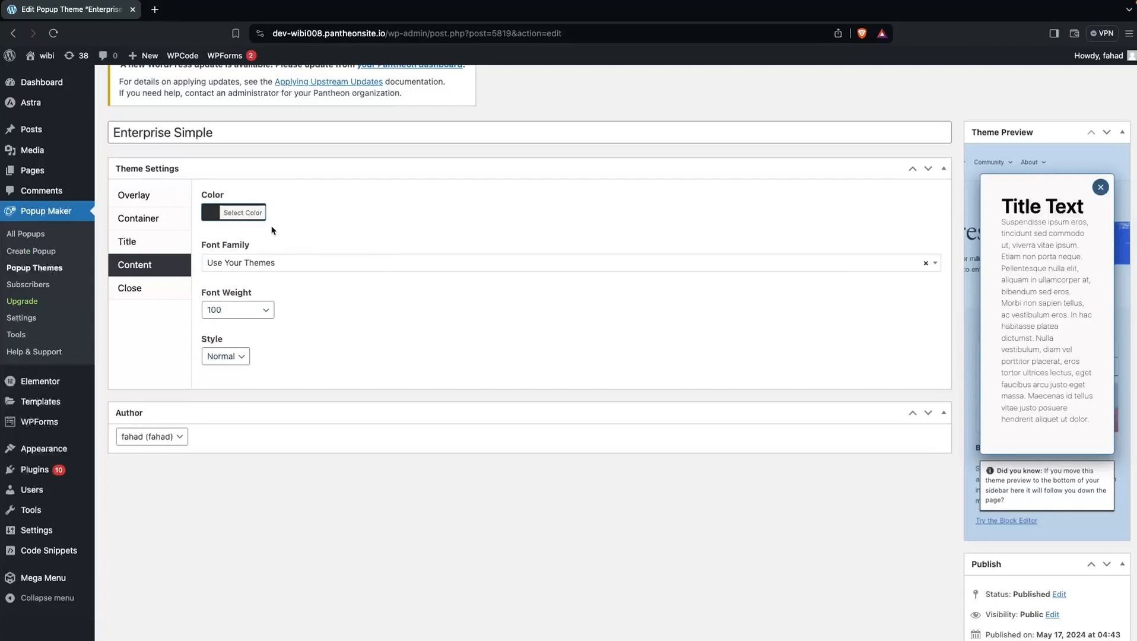
Step: Set the popup content's font weight to 200
{"action": "left_click", "coordinate": [248, 309]}
{"action": "left_click", "coordinate": [265, 311]}
{"action": "left_click", "coordinate": [227, 323]}
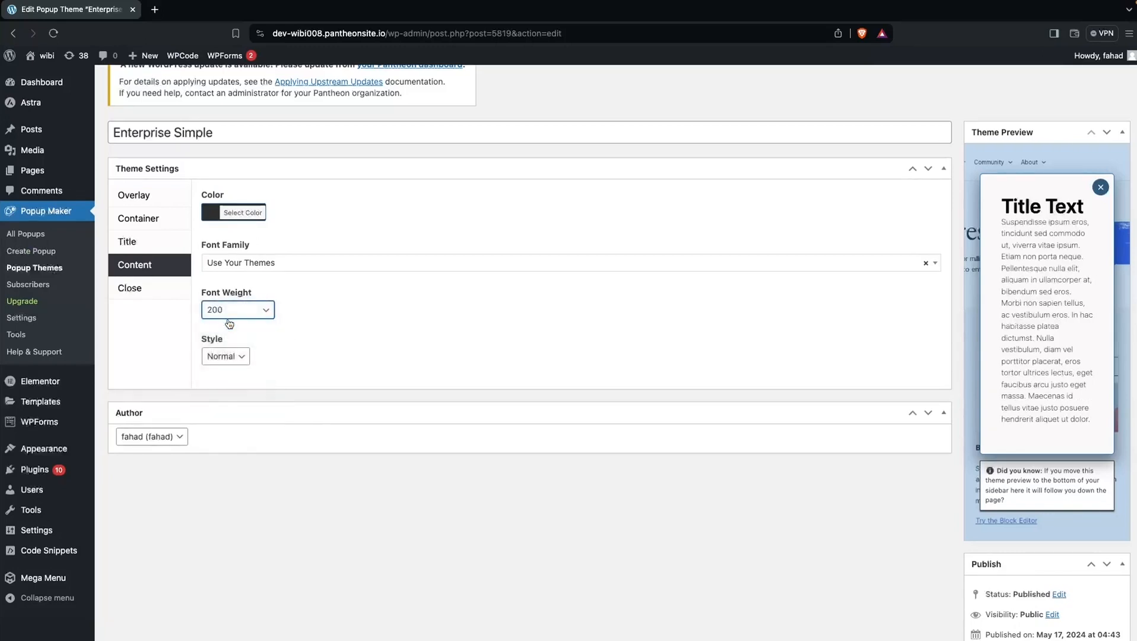
Step: Lighten the popup content's text color to a medium gray
{"action": "left_click", "coordinate": [226, 216]}
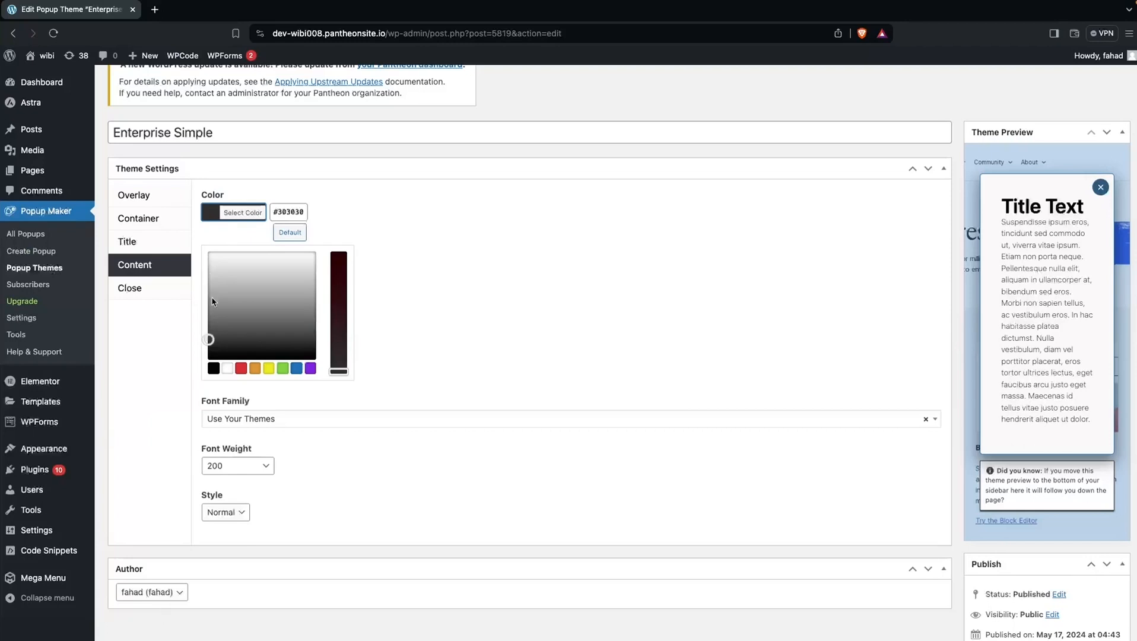
{"action": "mouse_move", "coordinate": [214, 312]}
{"action": "left_mouse_down"}
{"action": "mouse_move", "coordinate": [213, 290]}
{"action": "mouse_move", "coordinate": [213, 302]}
{"action": "left_mouse_up"}
{"action": "left_click", "coordinate": [190, 304]}
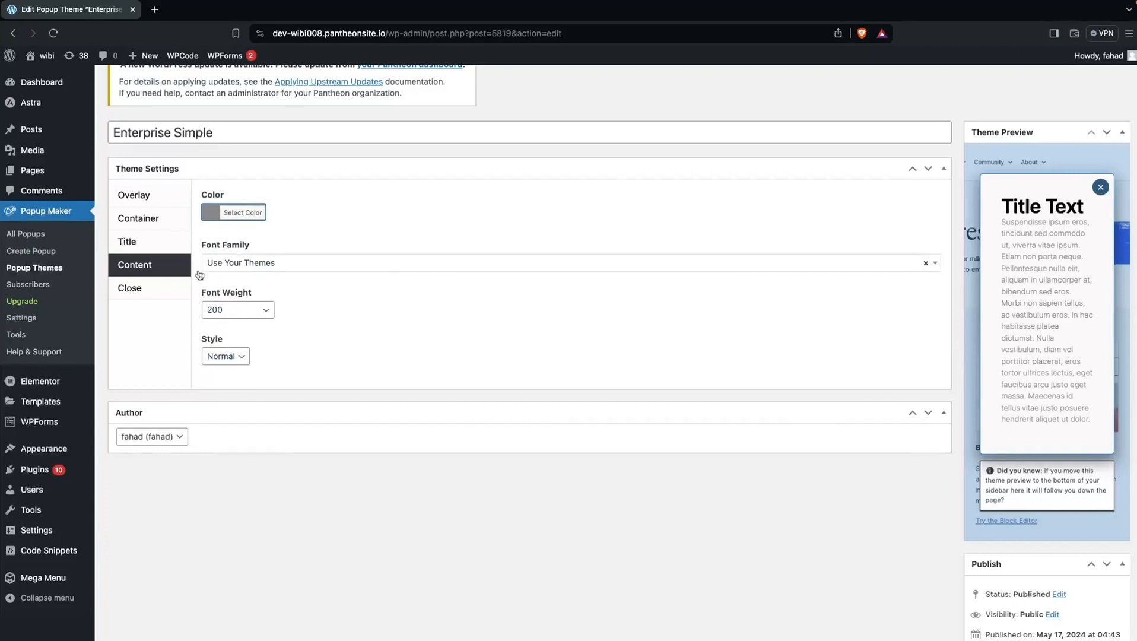
Step: Try "Cancel" as the theme's close button text and restore the × symbol
{"action": "left_click", "coordinate": [145, 296]}
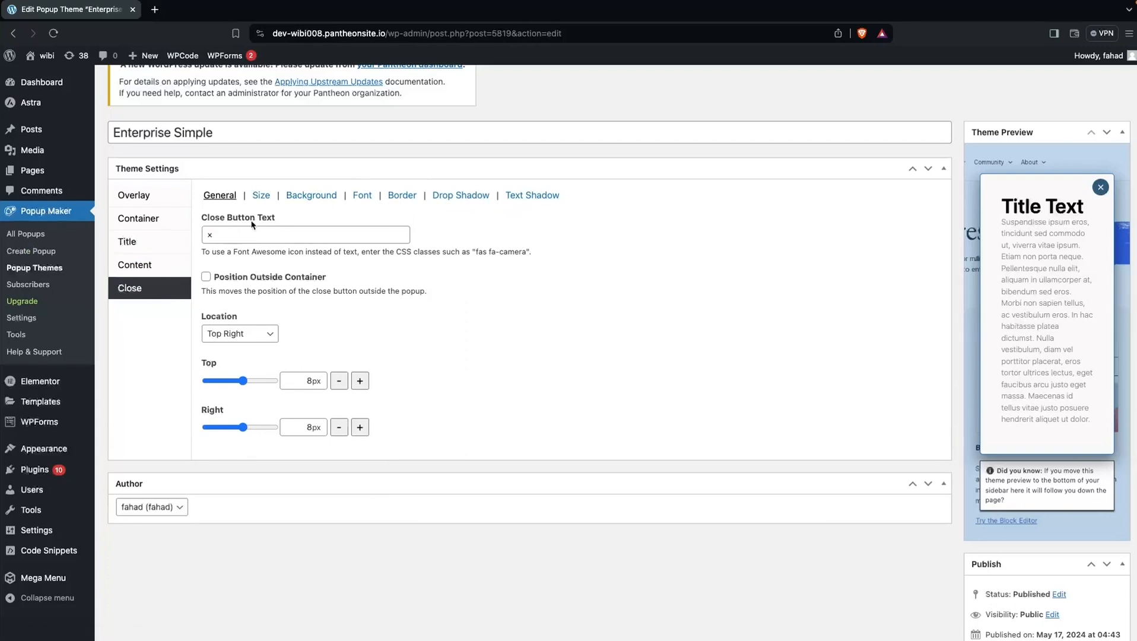
{"action": "left_click", "coordinate": [219, 241]}
{"action": "key", "text": "BackSpace"}
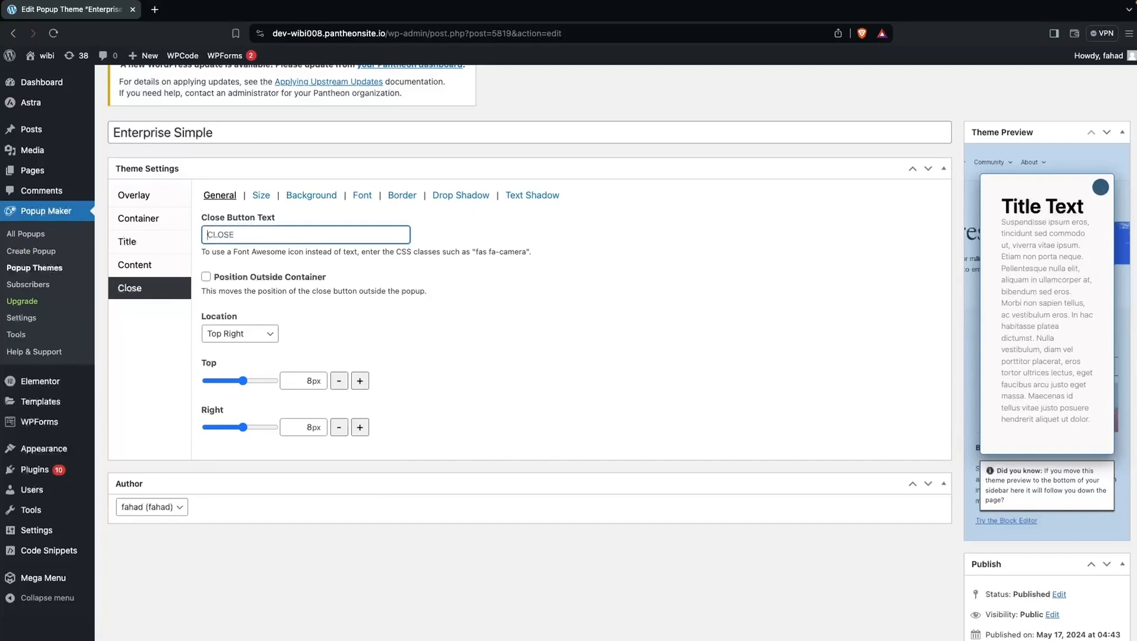
{"action": "type", "text": "Cancel"}
{"action": "key", "text": "BackSpace"}
{"action": "key", "text": "BackSpace"}
{"action": "key", "text": "BackSpace"}
{"action": "key", "text": "BackSpace"}
{"action": "key", "text": "BackSpace"}
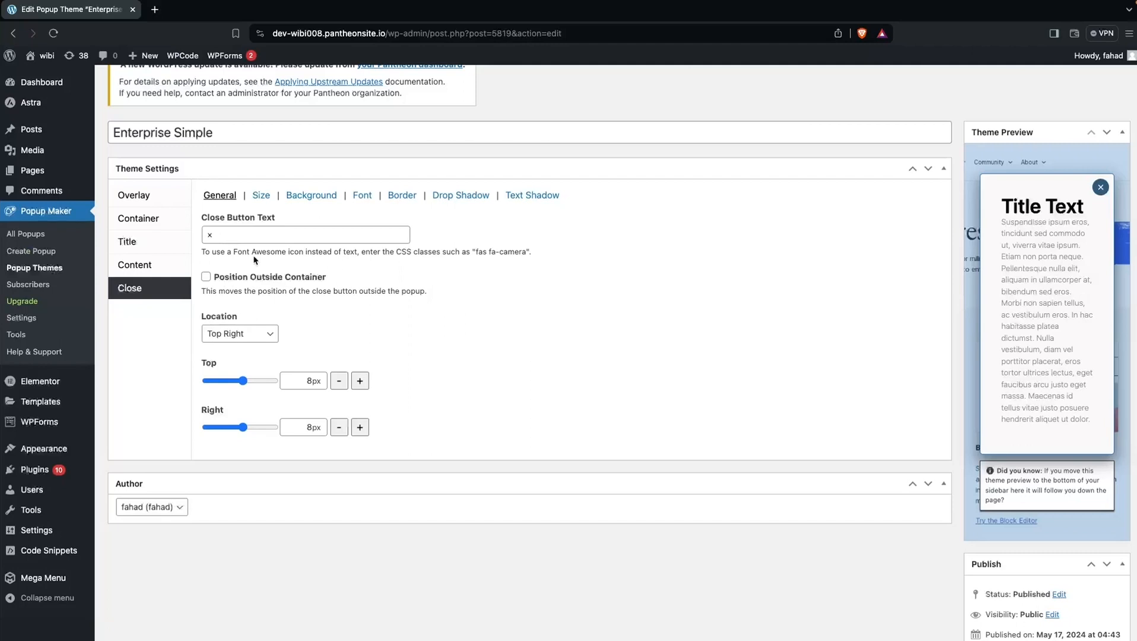
Step: Try positioning the close button outside the container and turn the option off again
{"action": "left_click", "coordinate": [206, 277]}
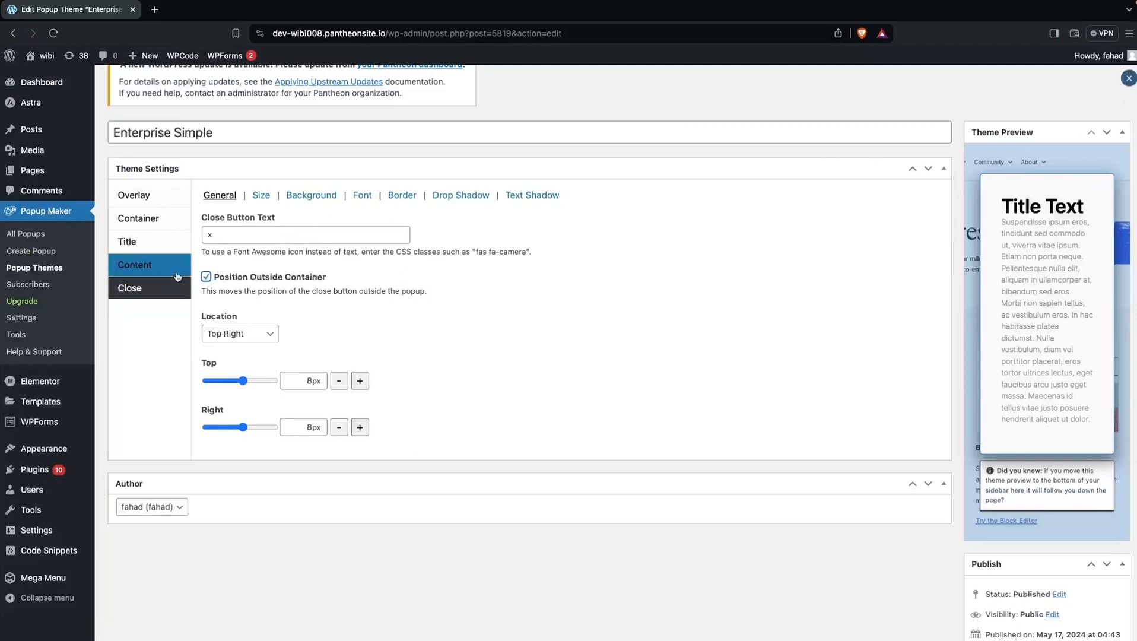
{"action": "left_click", "coordinate": [206, 278]}
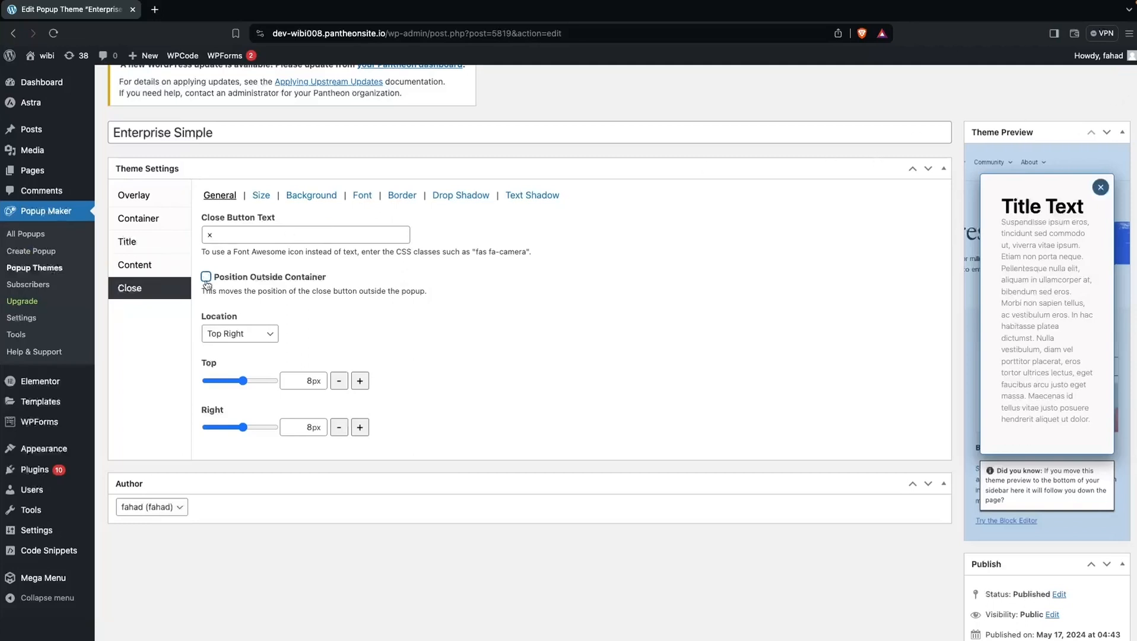
Step: Check the close button's location choices and its size settings
{"action": "left_click", "coordinate": [275, 337]}
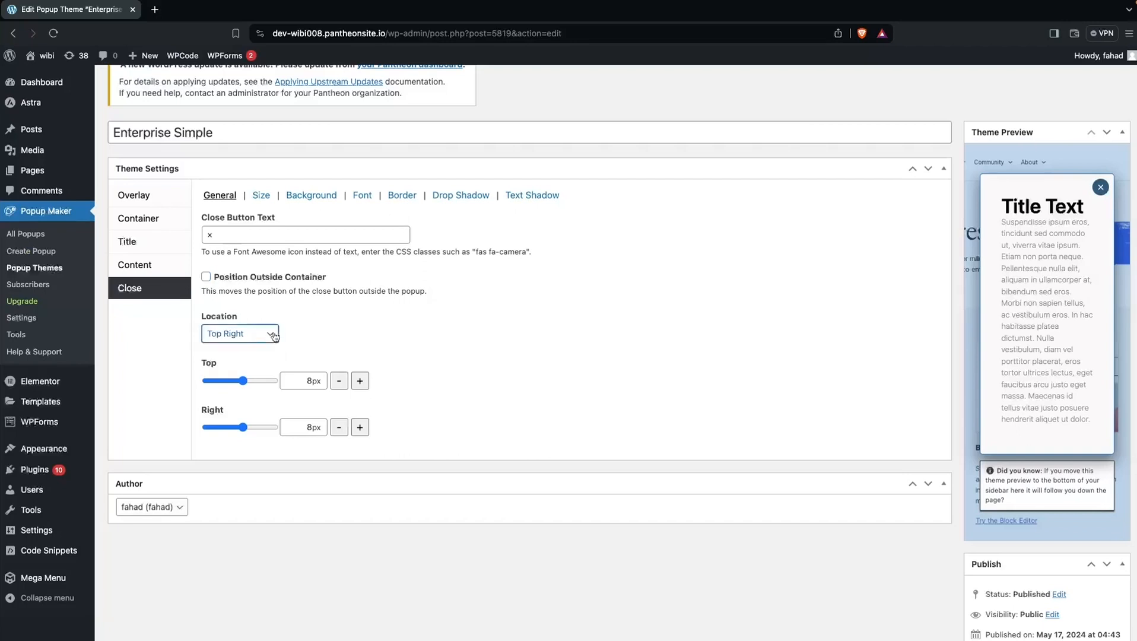
{"action": "left_click", "coordinate": [320, 326]}
{"action": "left_click", "coordinate": [261, 196]}
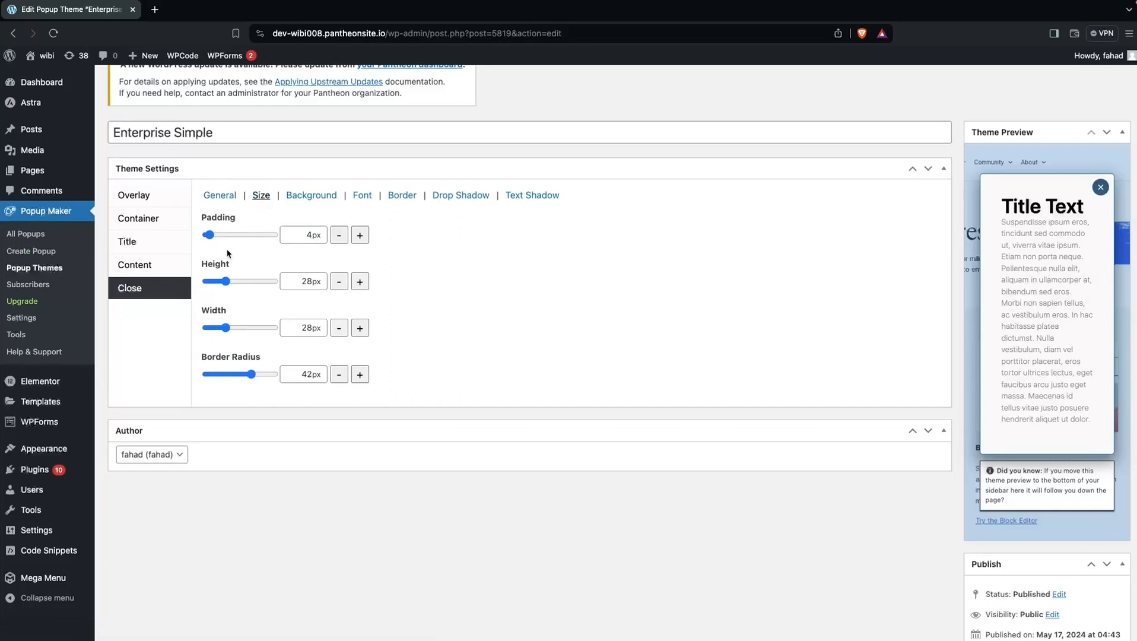
Step: Set the close button's background color to white
{"action": "left_click", "coordinate": [315, 200]}
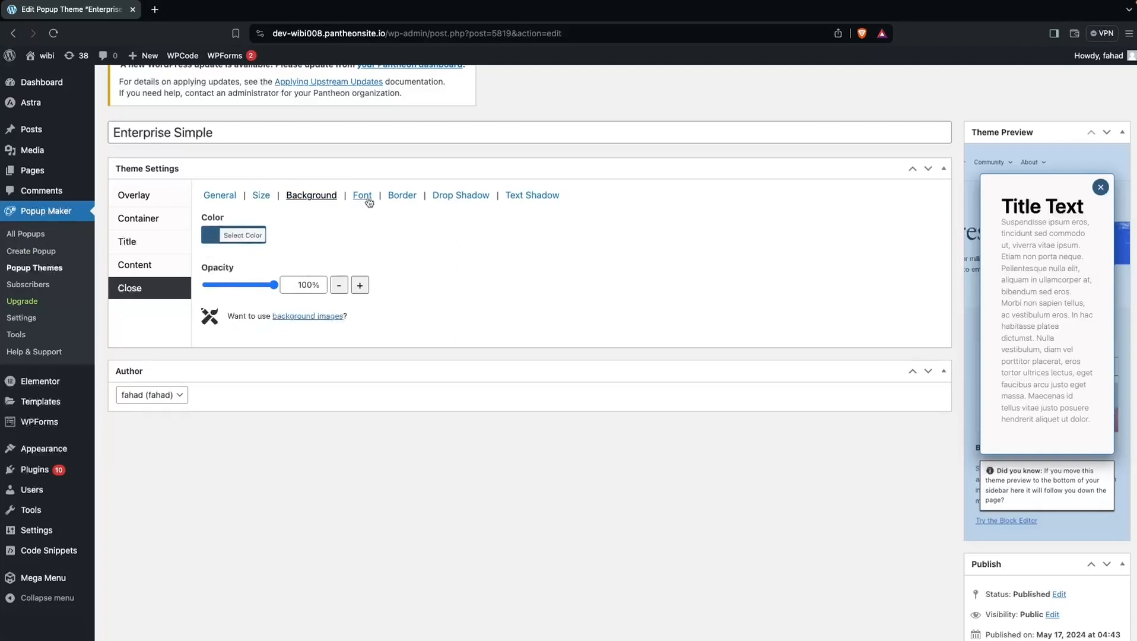
{"action": "left_click", "coordinate": [254, 238]}
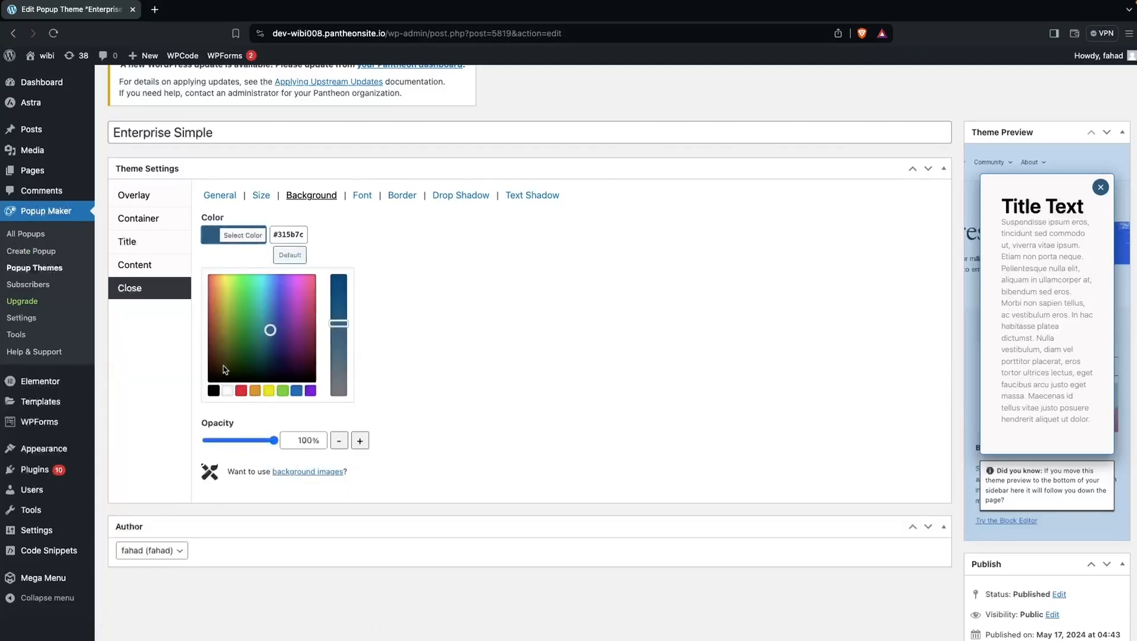
{"action": "left_click", "coordinate": [224, 391]}
{"action": "left_click", "coordinate": [363, 244]}
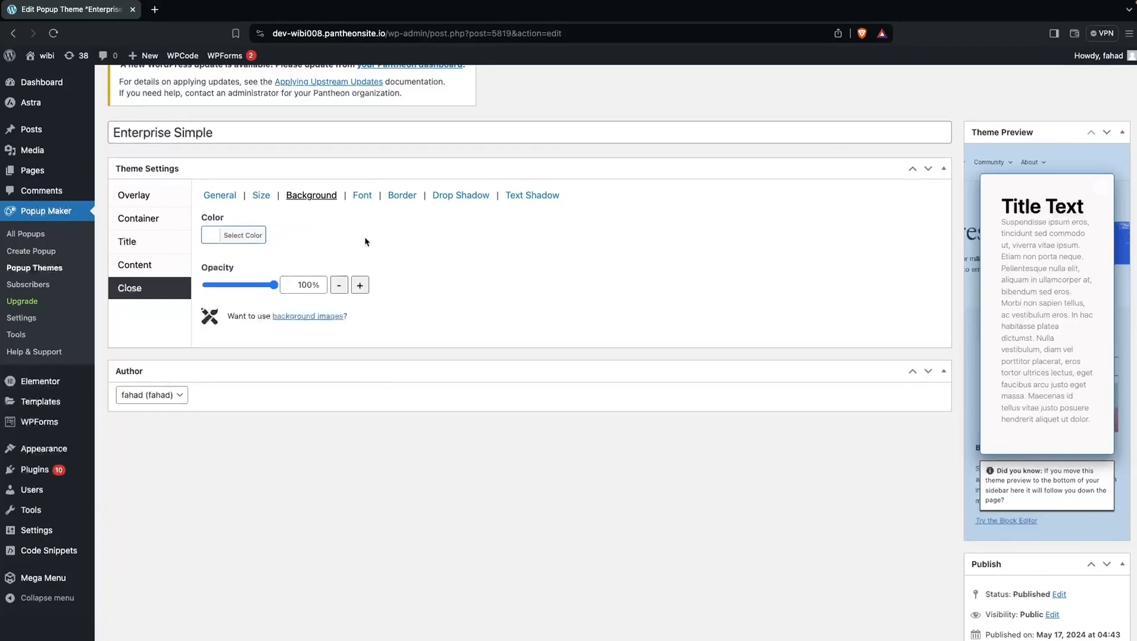
Step: Change the close button's font color to black
{"action": "left_click", "coordinate": [358, 199]}
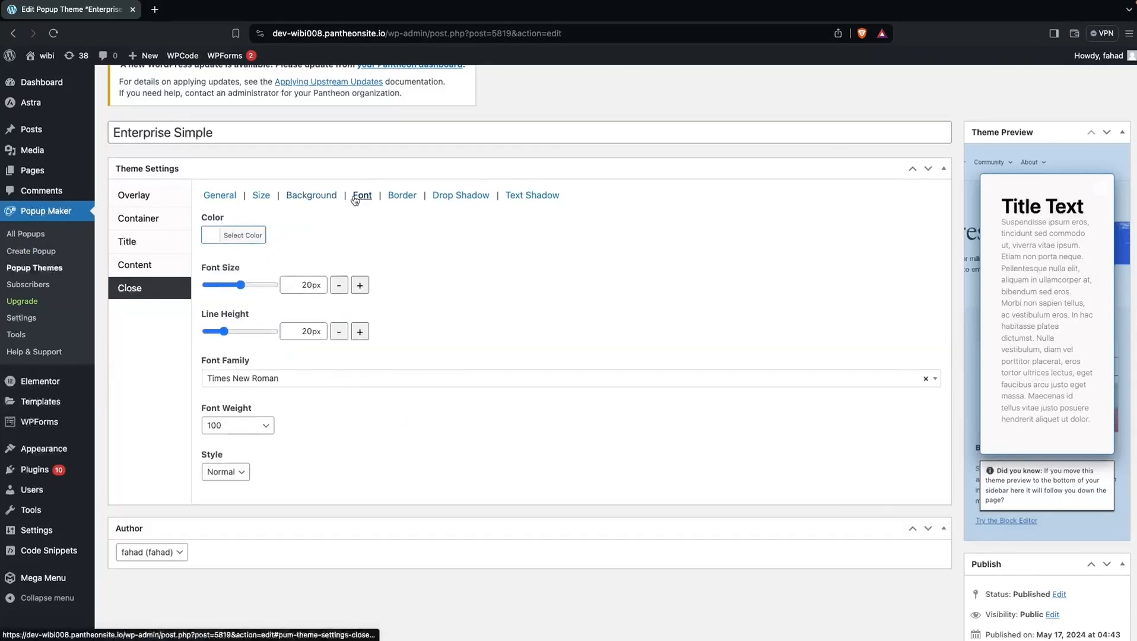
{"action": "left_click", "coordinate": [215, 236]}
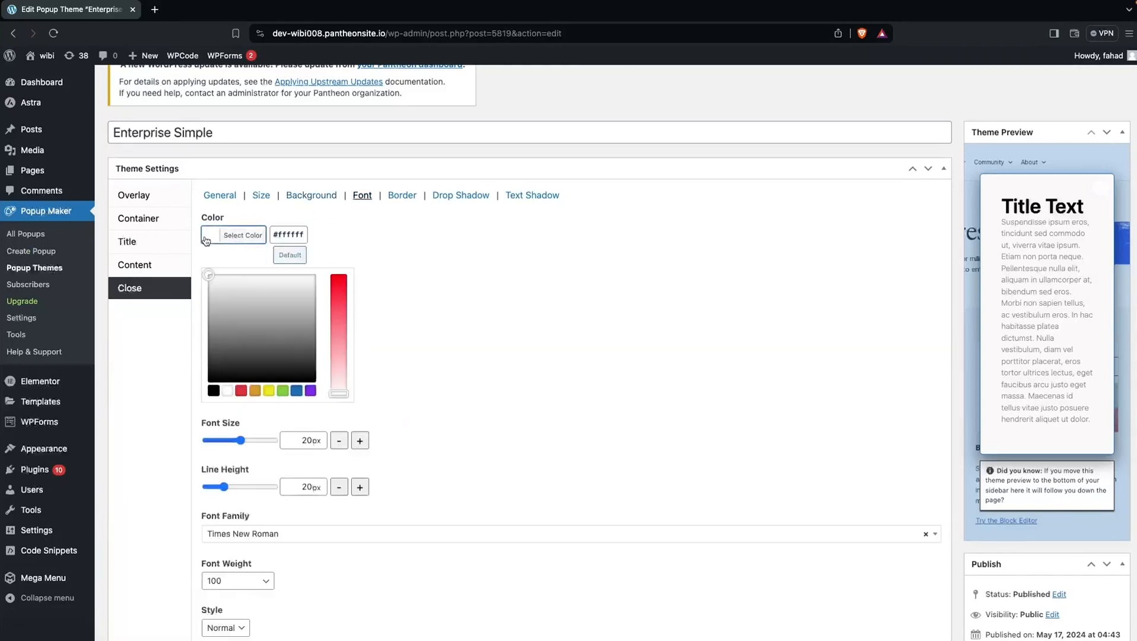
{"action": "left_click", "coordinate": [213, 311]}
{"action": "left_click_drag", "start_coordinate": [212, 311], "coordinate": [191, 380]}
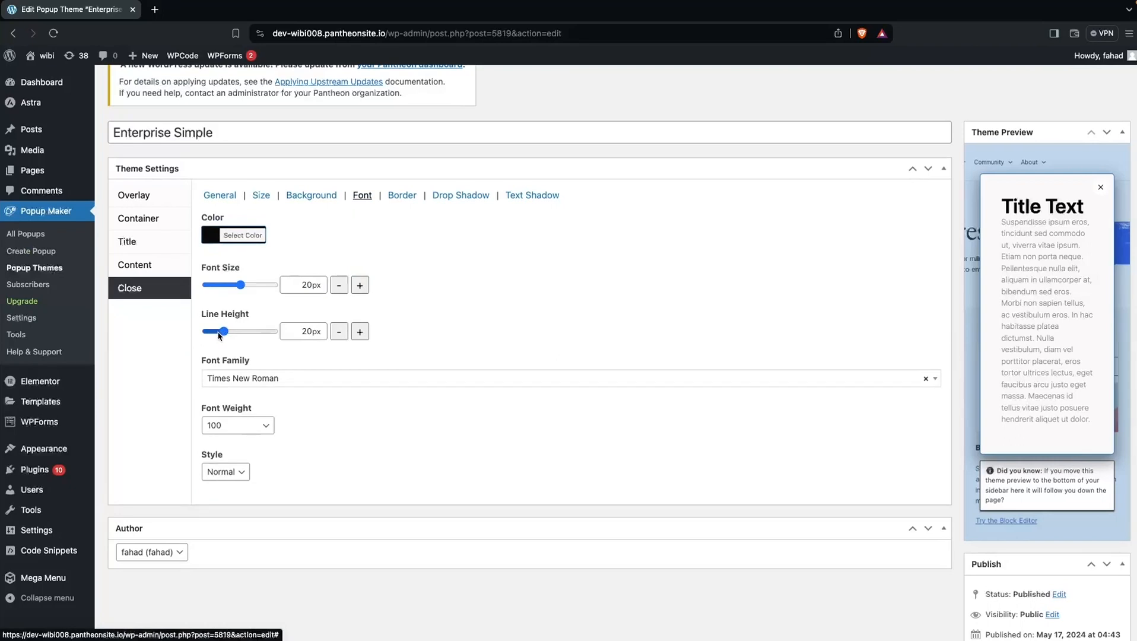
Step: Set the close button's font weight to 200
{"action": "left_click", "coordinate": [257, 428]}
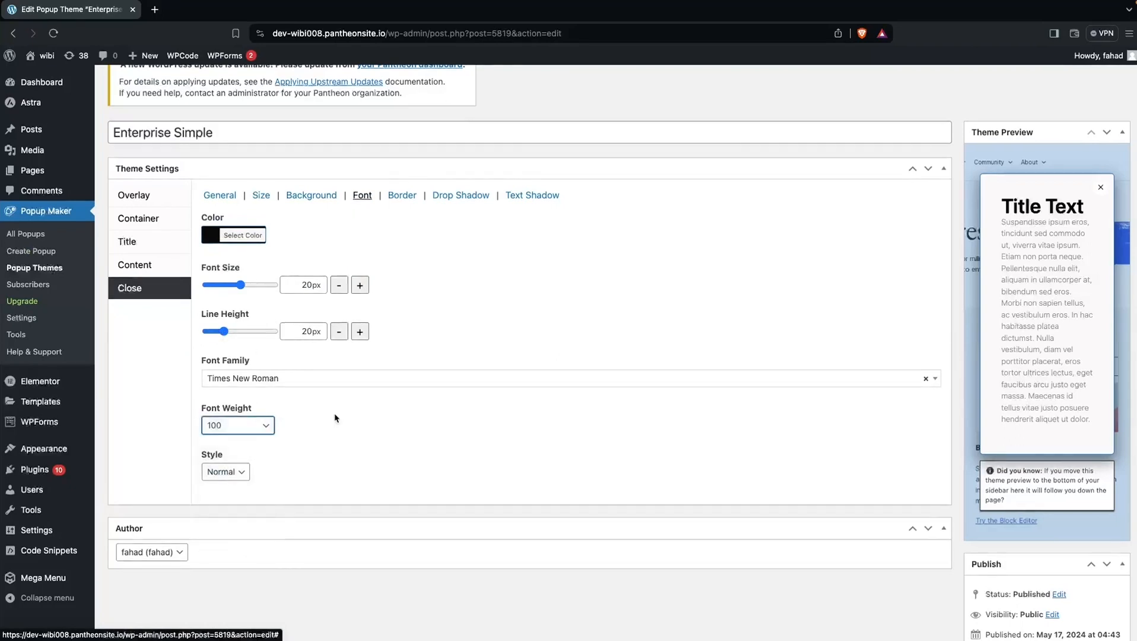
{"action": "left_click", "coordinate": [261, 427]}
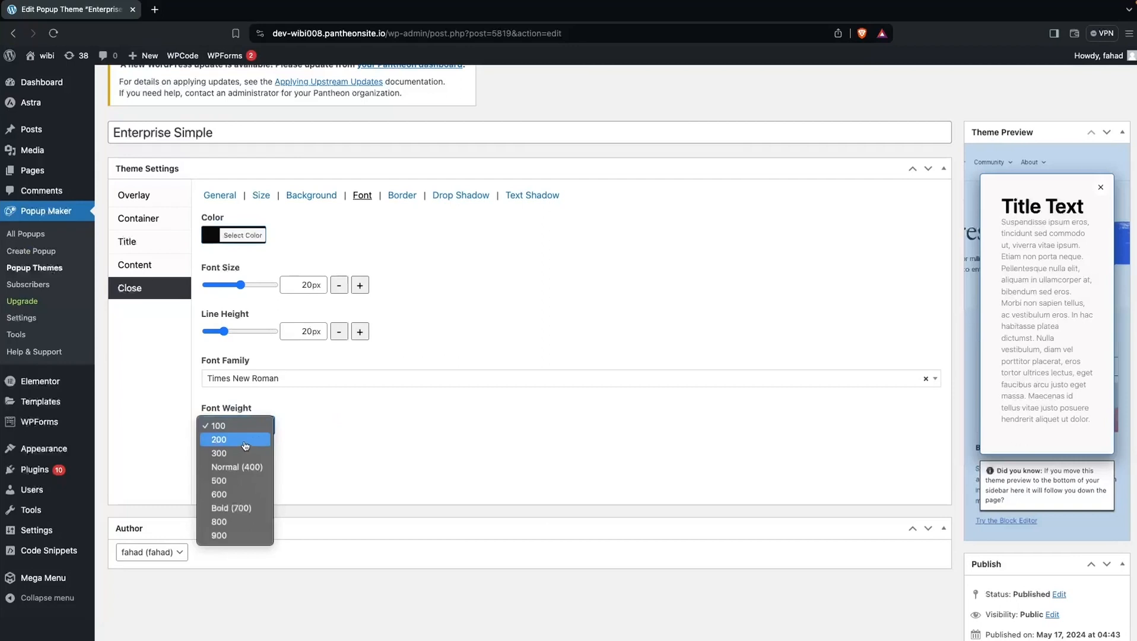
{"action": "left_click", "coordinate": [245, 443]}
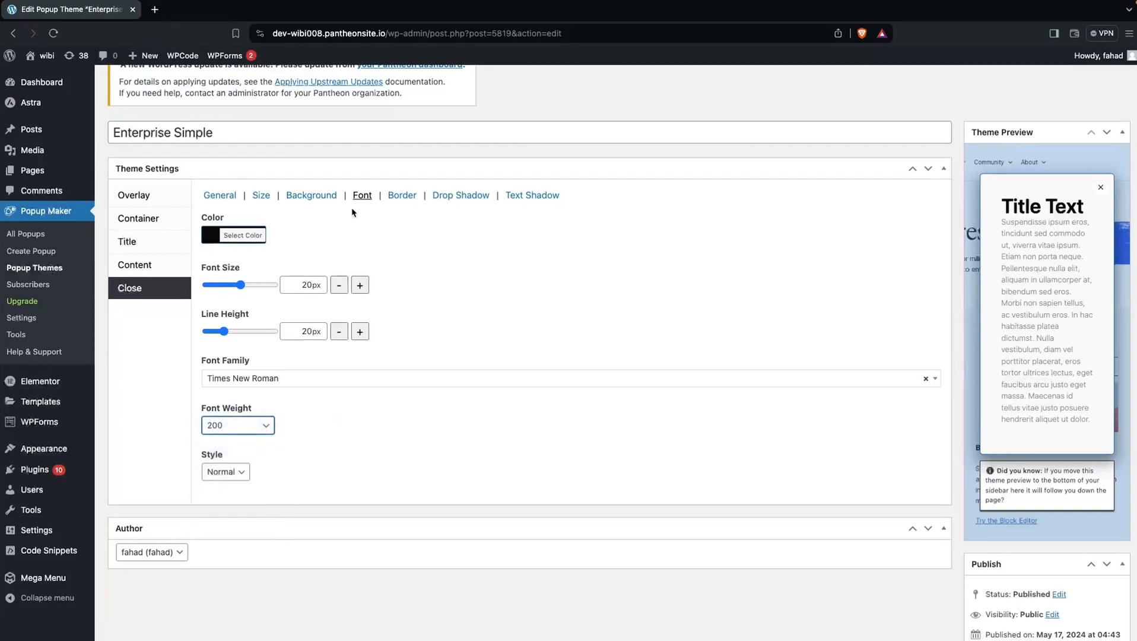
Step: Give the close button a Solid border in light gray #d8d8d8 and adjust its thickness
{"action": "left_click", "coordinate": [402, 198]}
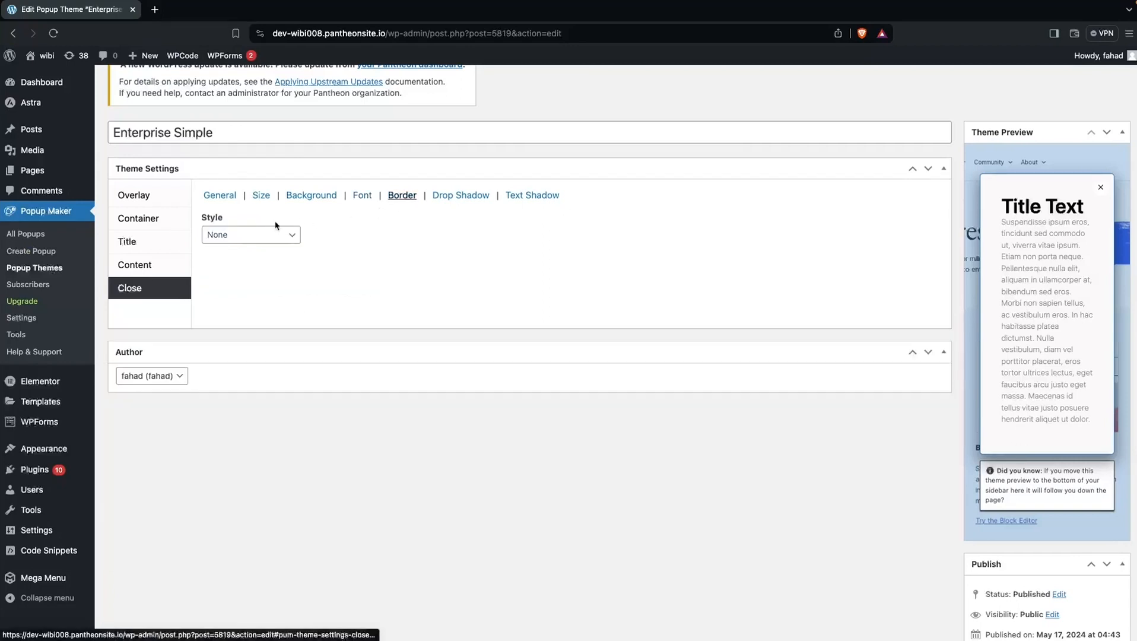
{"action": "left_click", "coordinate": [284, 238]}
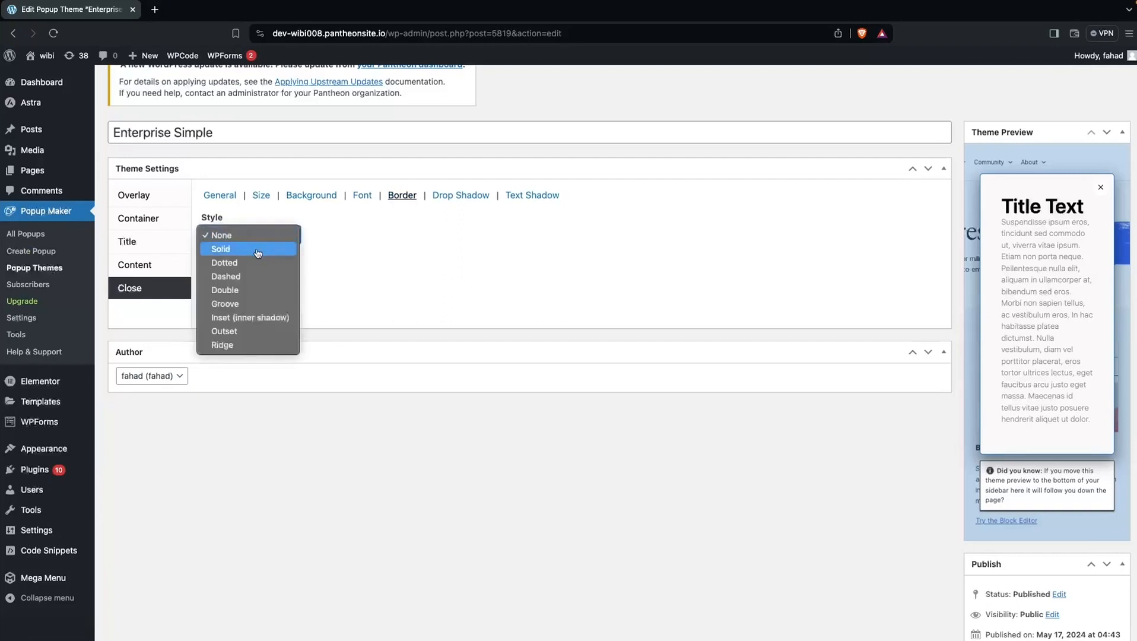
{"action": "left_click", "coordinate": [256, 249]}
{"action": "left_click", "coordinate": [217, 282]}
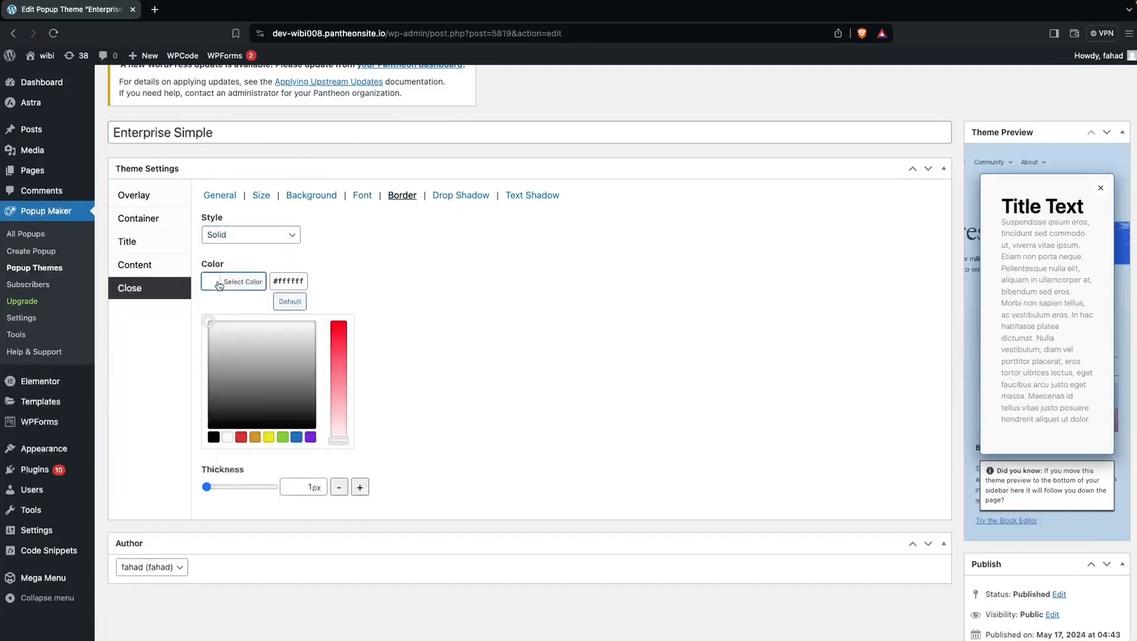
{"action": "left_click_drag", "start_coordinate": [222, 336], "coordinate": [207, 358]}
{"action": "left_click_drag", "start_coordinate": [207, 410], "coordinate": [210, 389]}
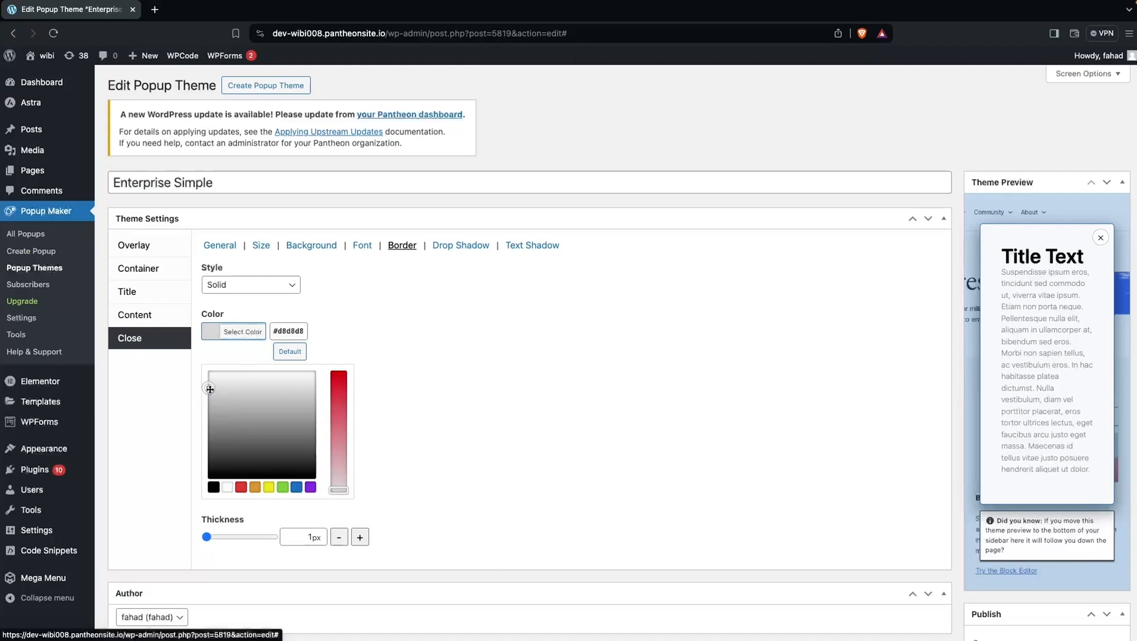
{"action": "left_click", "coordinate": [426, 330]}
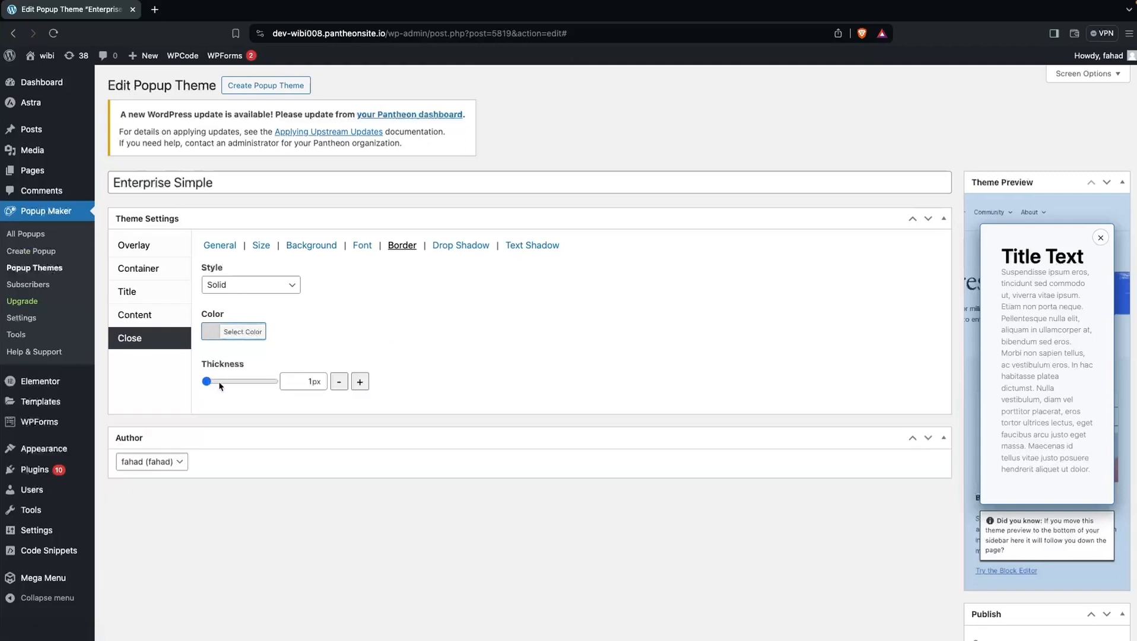
{"action": "left_click", "coordinate": [361, 384]}
{"action": "left_click", "coordinate": [363, 383]}
Step: Review the close button's drop shadow and text shadow settings
{"action": "left_click", "coordinate": [458, 246]}
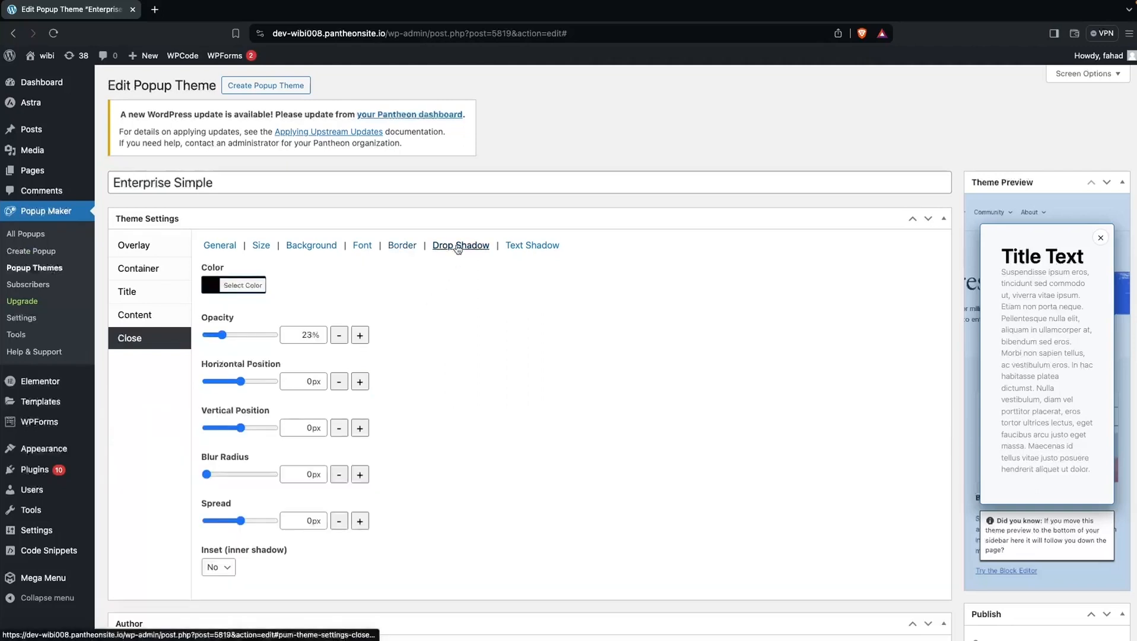
{"action": "left_click", "coordinate": [546, 247]}
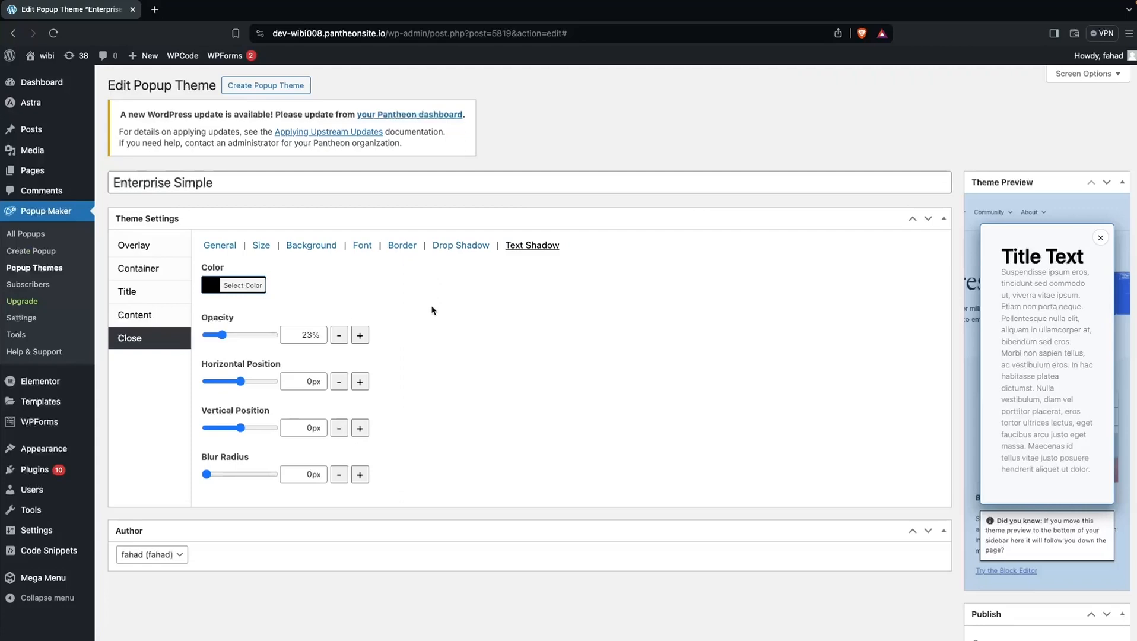
Step: Update the Enterprise Simple popup theme to save its changes
{"action": "scroll", "coordinate": [431, 310], "scroll_direction": "down", "scroll_amount": 3}
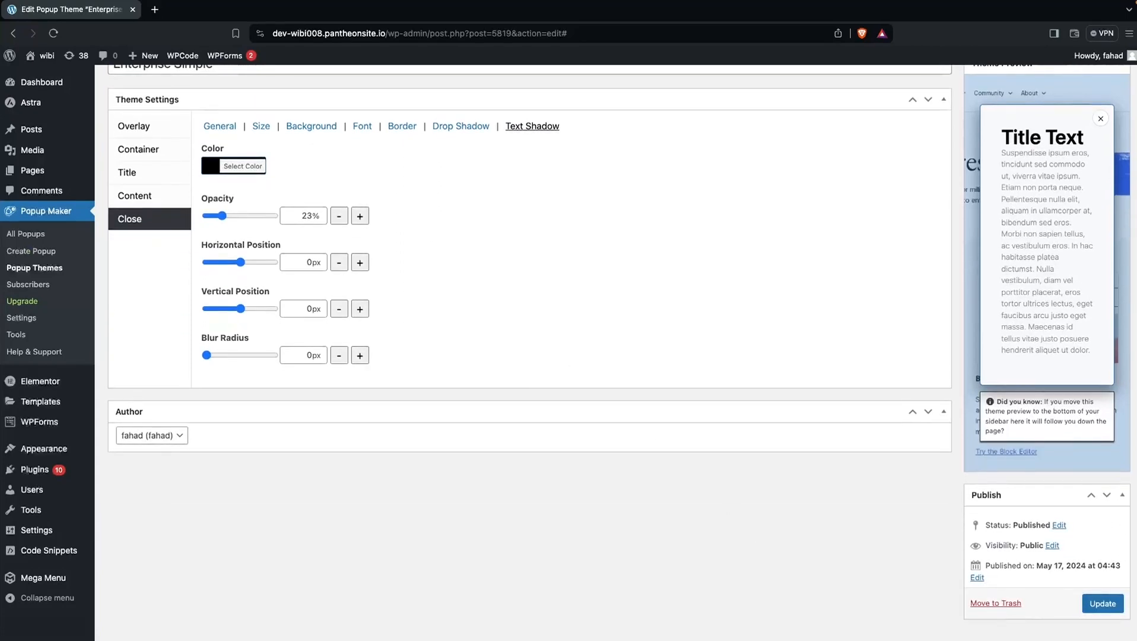
{"action": "left_click", "coordinate": [1096, 604]}
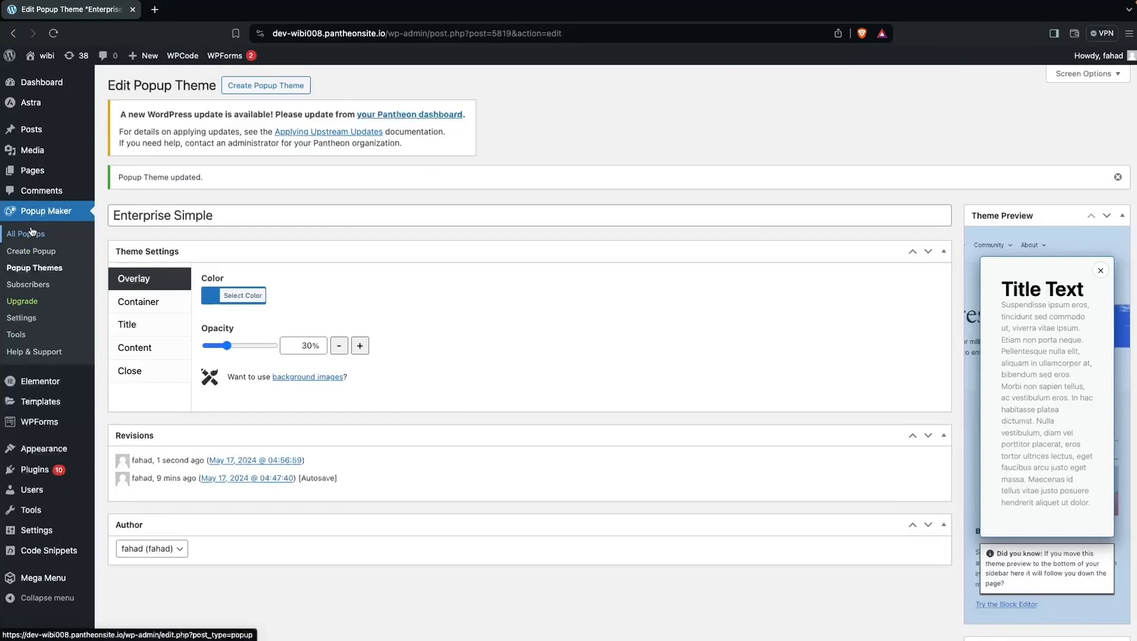
Step: Open the Simple Popup draft for editing from the list of all popups, dismissing the welcome tour
{"action": "left_click", "coordinate": [31, 232]}
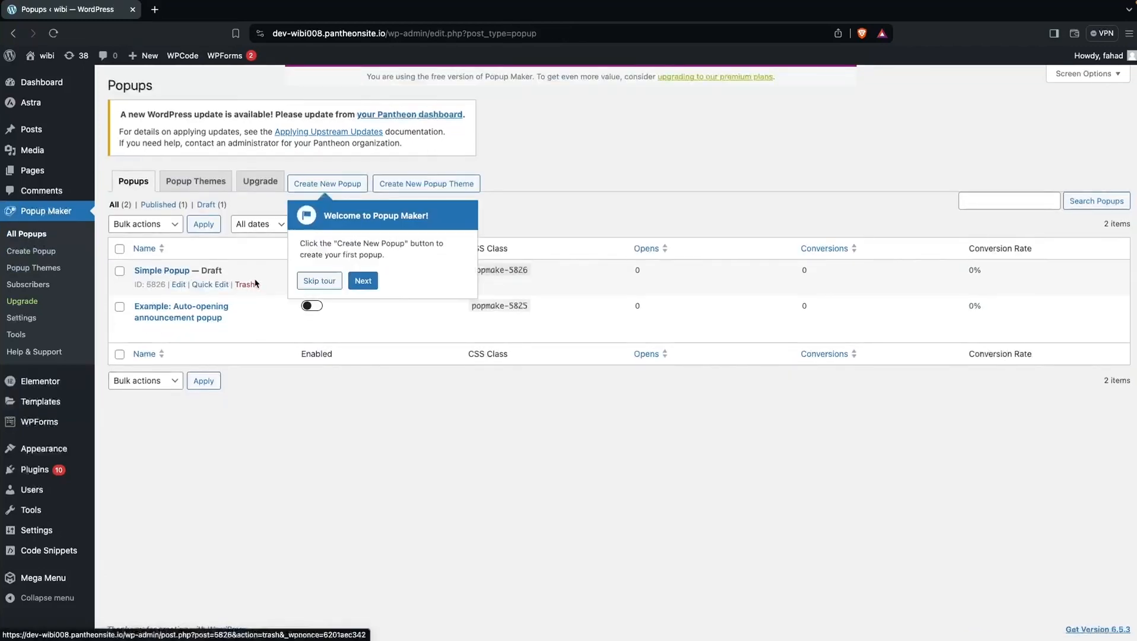
{"action": "left_click", "coordinate": [356, 288]}
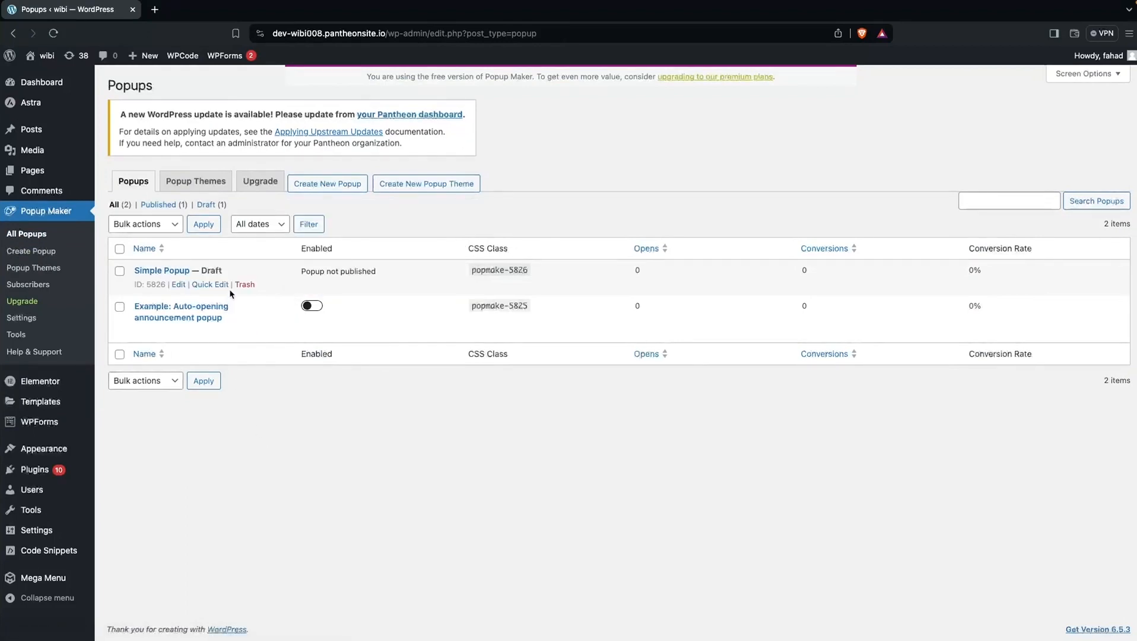
{"action": "left_click", "coordinate": [179, 285]}
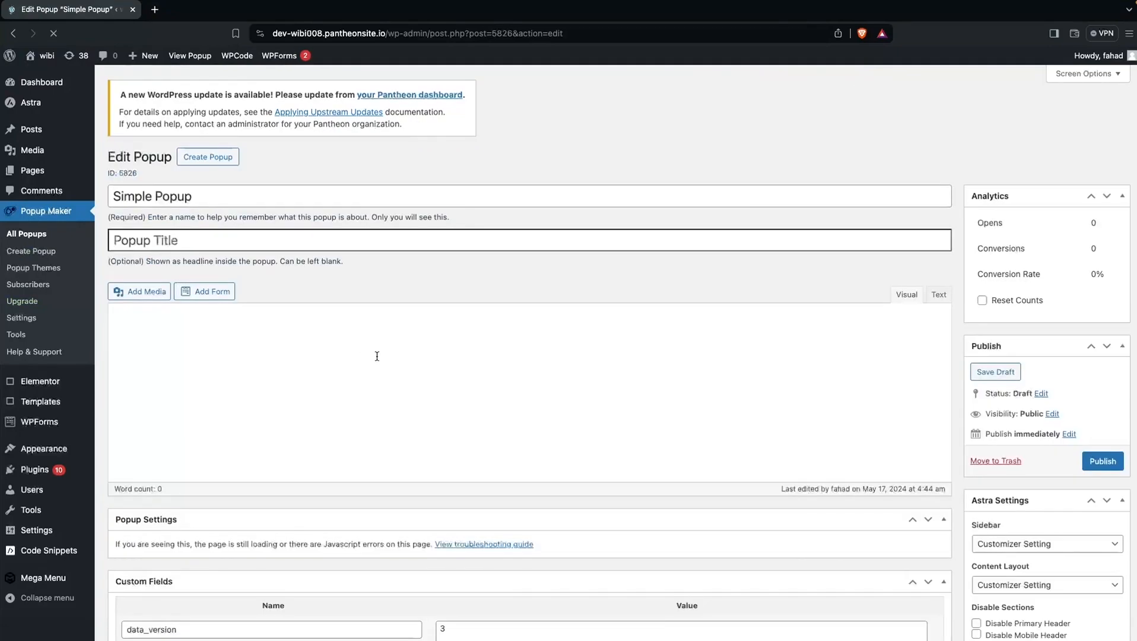
{"action": "scroll", "coordinate": [616, 421], "scroll_direction": "down", "scroll_amount": 5}
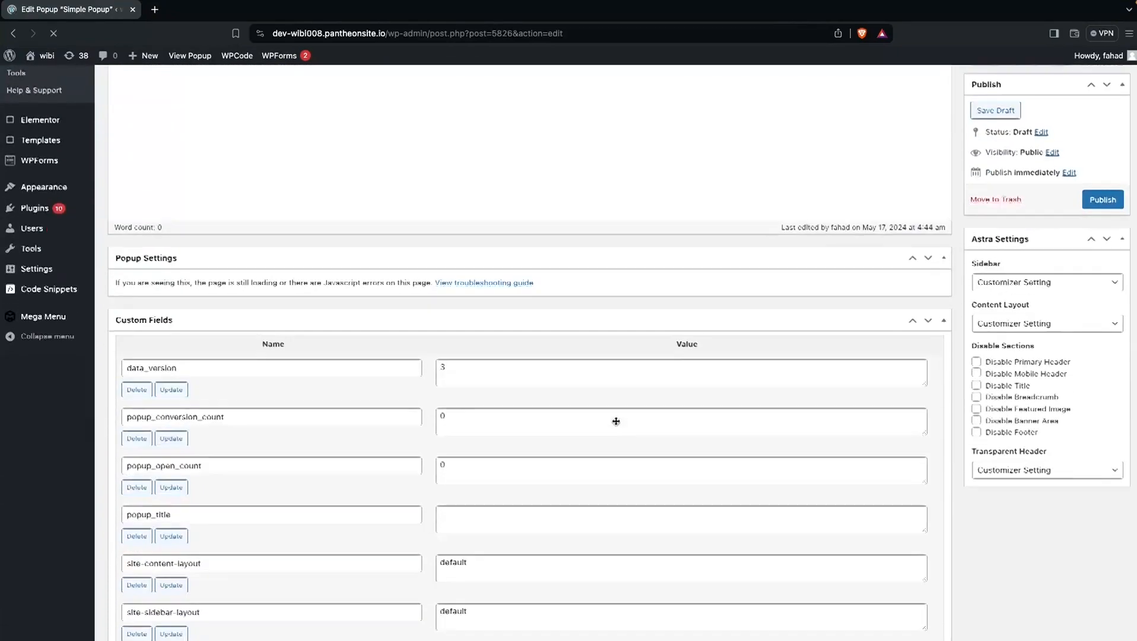
{"action": "scroll", "coordinate": [616, 422], "scroll_direction": "down", "scroll_amount": 3}
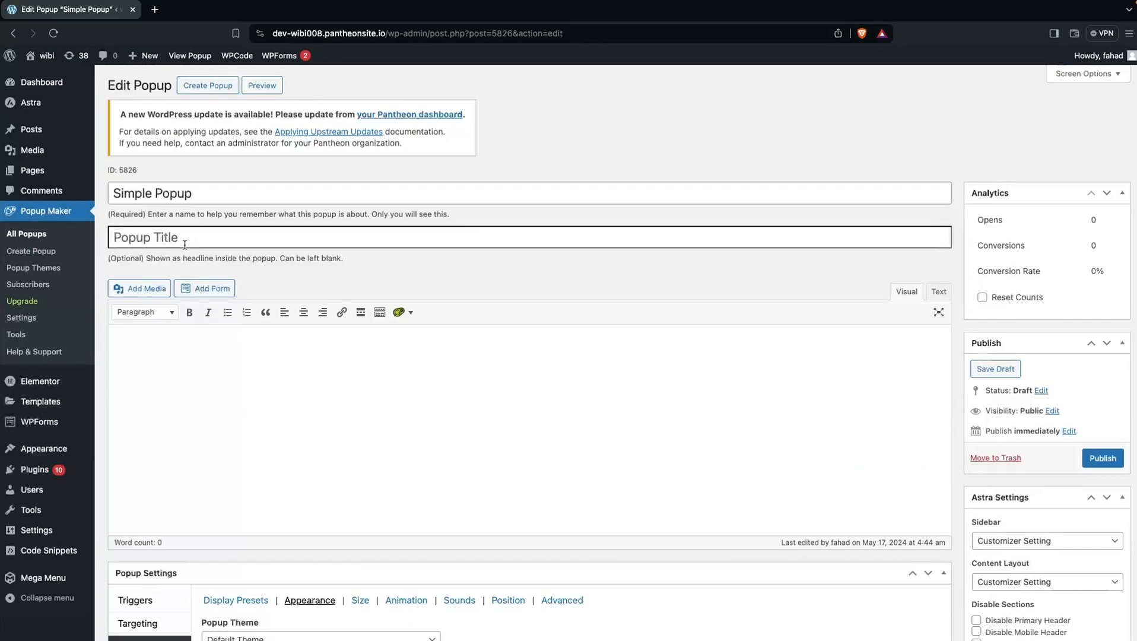
Step: Enter the popup title "Get a Quote" and the centered body text "Get a quote by contacting us"
{"action": "type", "text": "Get a Quote"}
{"action": "left_click", "coordinate": [264, 386]}
{"action": "type", "text": "Get a quote by contacting us"}
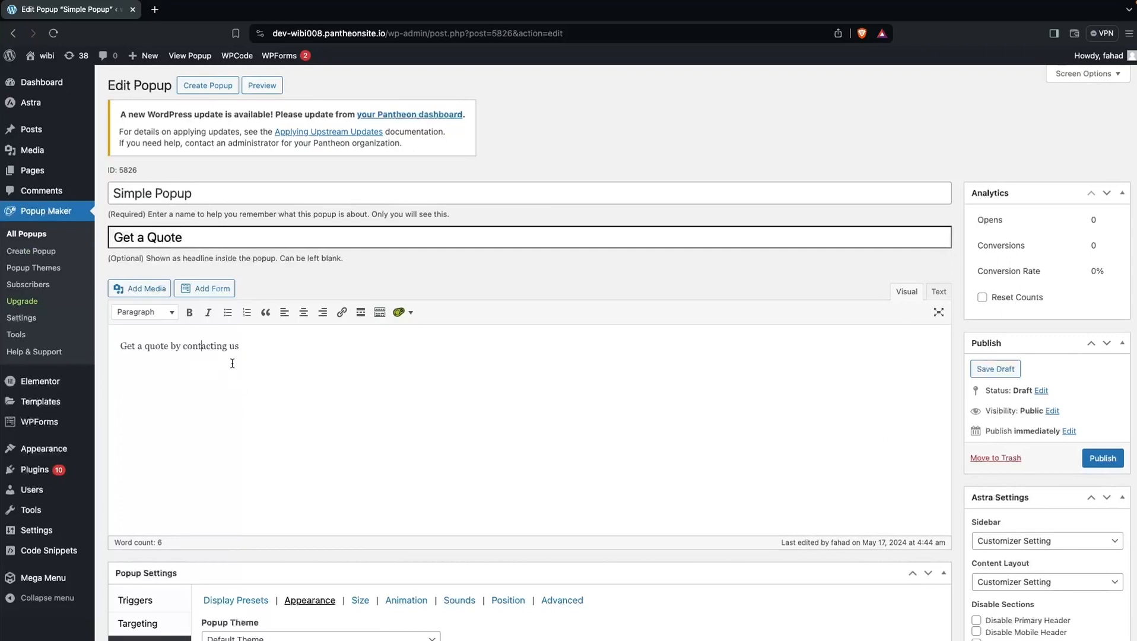
{"action": "key", "text": "super+a"}
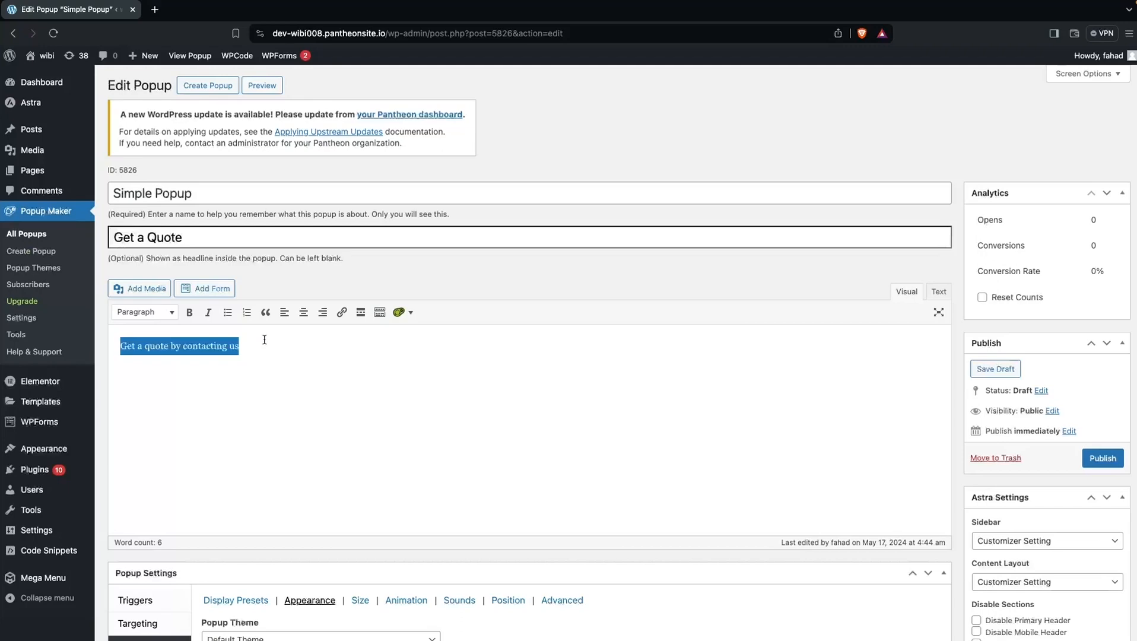
{"action": "left_click", "coordinate": [306, 311]}
{"action": "left_click", "coordinate": [433, 438]}
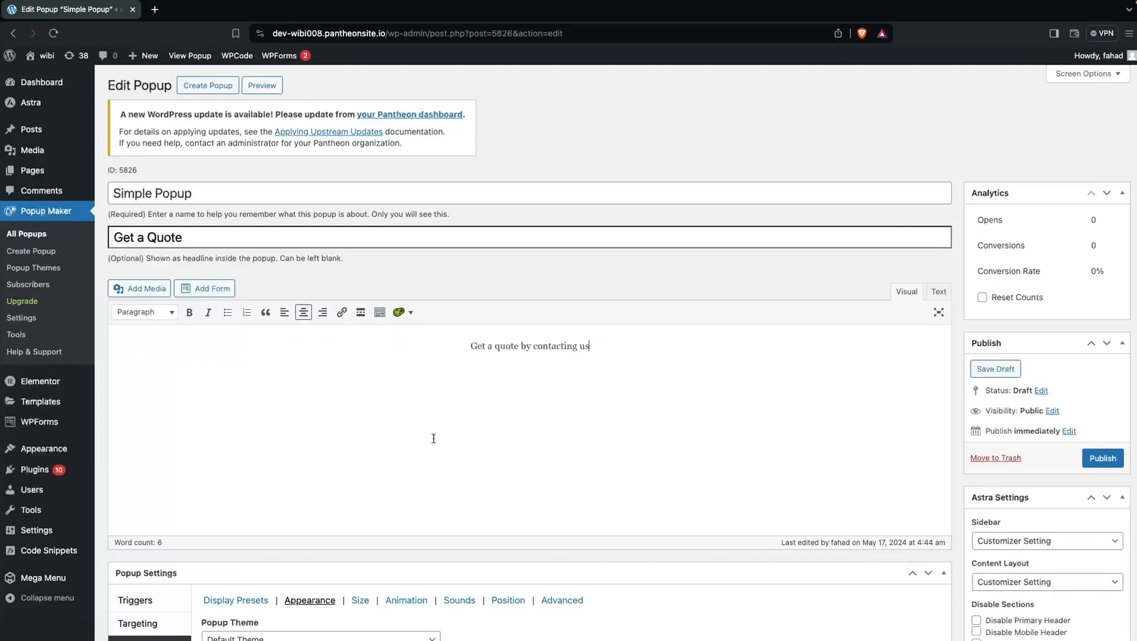
Step: Set the popup's display theme to Enterprise Simple
{"action": "scroll", "coordinate": [564, 444], "scroll_direction": "down", "scroll_amount": 1}
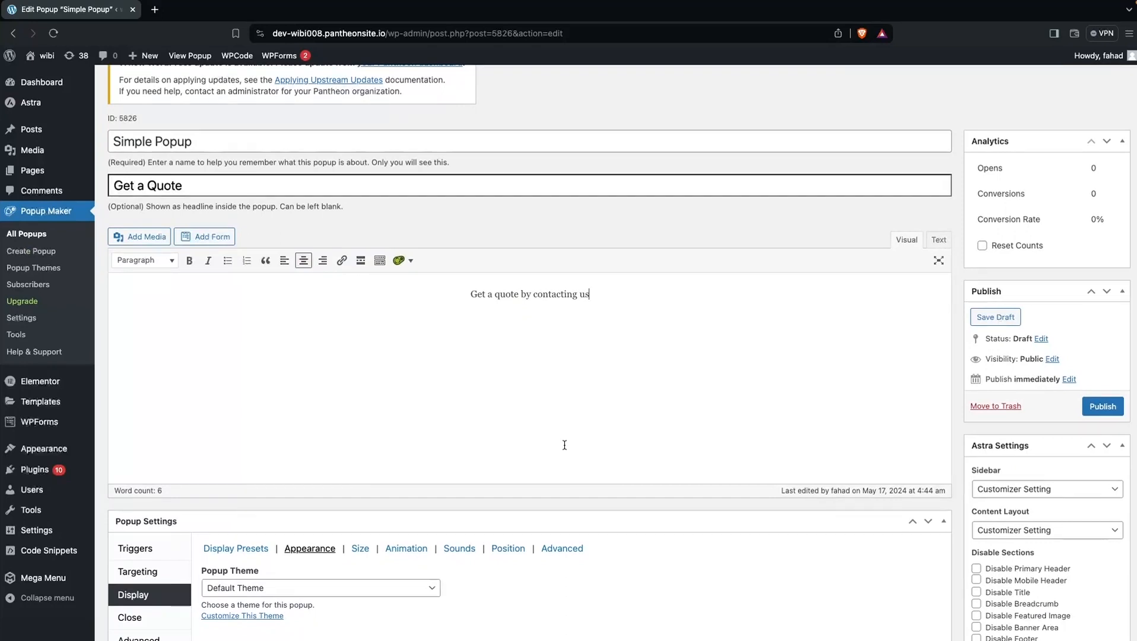
{"action": "scroll", "coordinate": [564, 445], "scroll_direction": "down", "scroll_amount": 2}
{"action": "scroll", "coordinate": [238, 271], "scroll_direction": "up", "scroll_amount": 1}
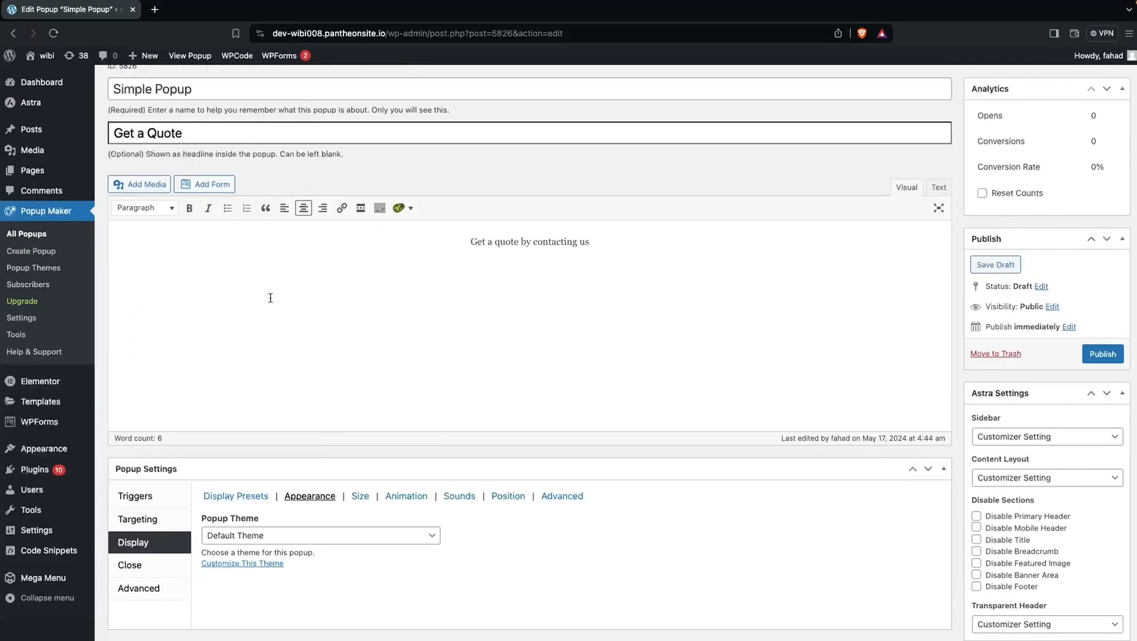
{"action": "scroll", "coordinate": [272, 395], "scroll_direction": "down", "scroll_amount": 3}
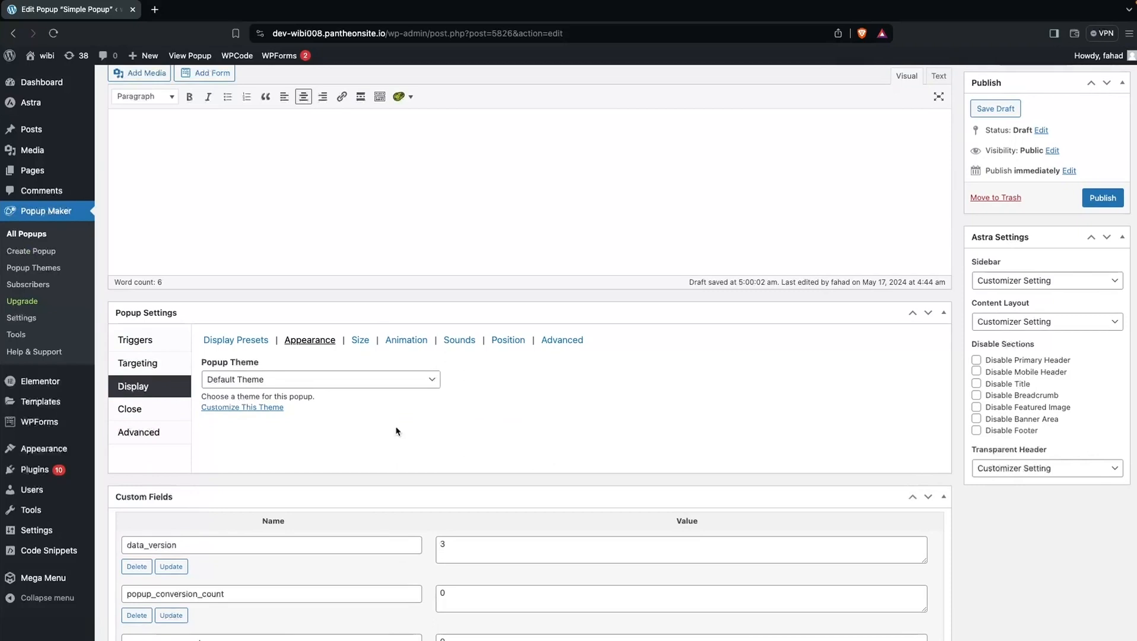
{"action": "left_click", "coordinate": [434, 383]}
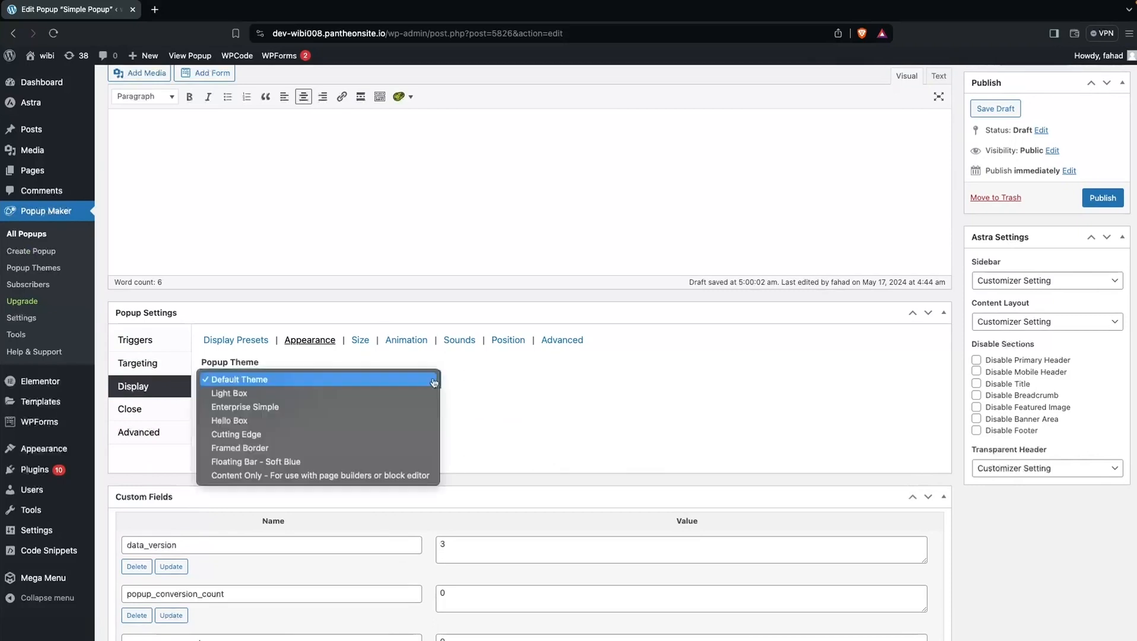
{"action": "left_click", "coordinate": [298, 409]}
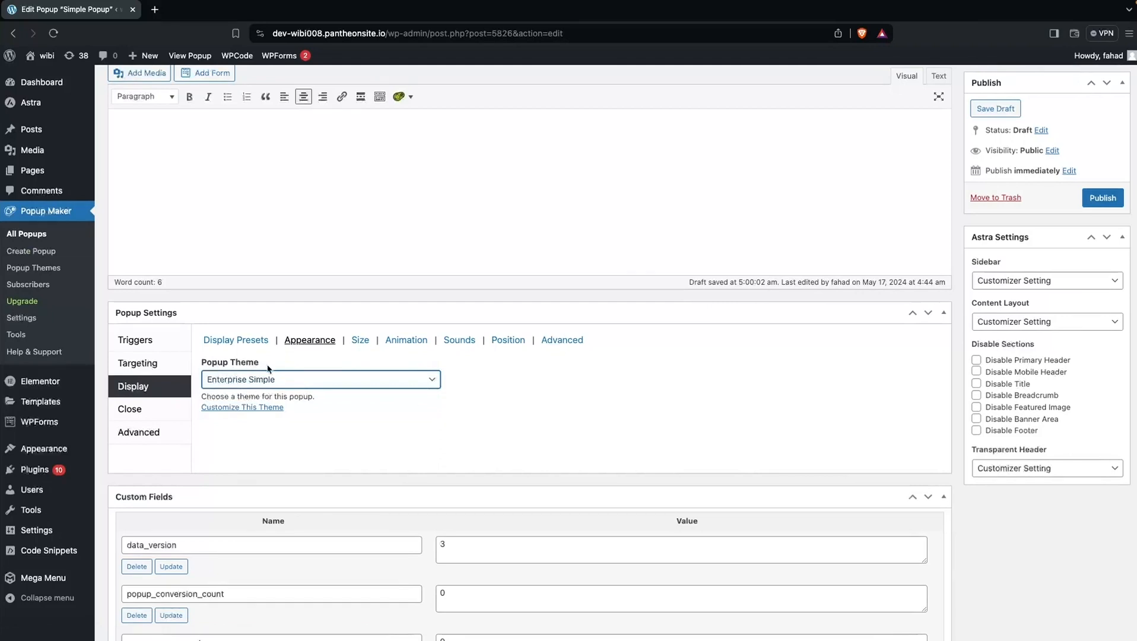
Step: Add a Click Open trigger with a cookie that stops showing the popup once the visitor closes it (On Popup Close)
{"action": "left_click", "coordinate": [149, 350]}
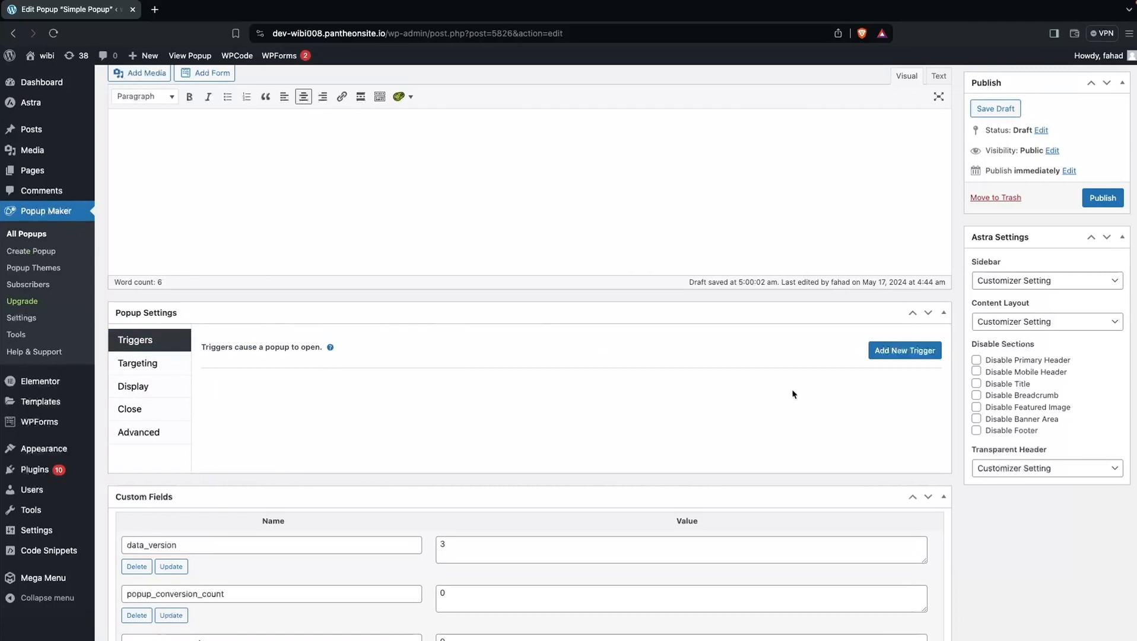
{"action": "left_click", "coordinate": [895, 353]}
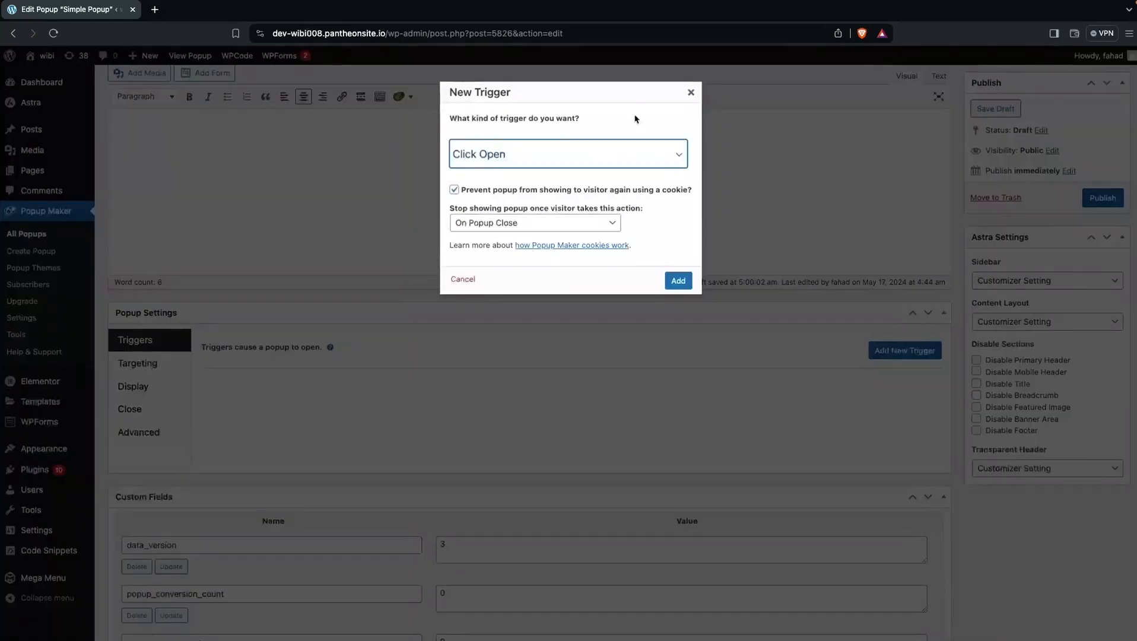
{"action": "left_click", "coordinate": [683, 155]}
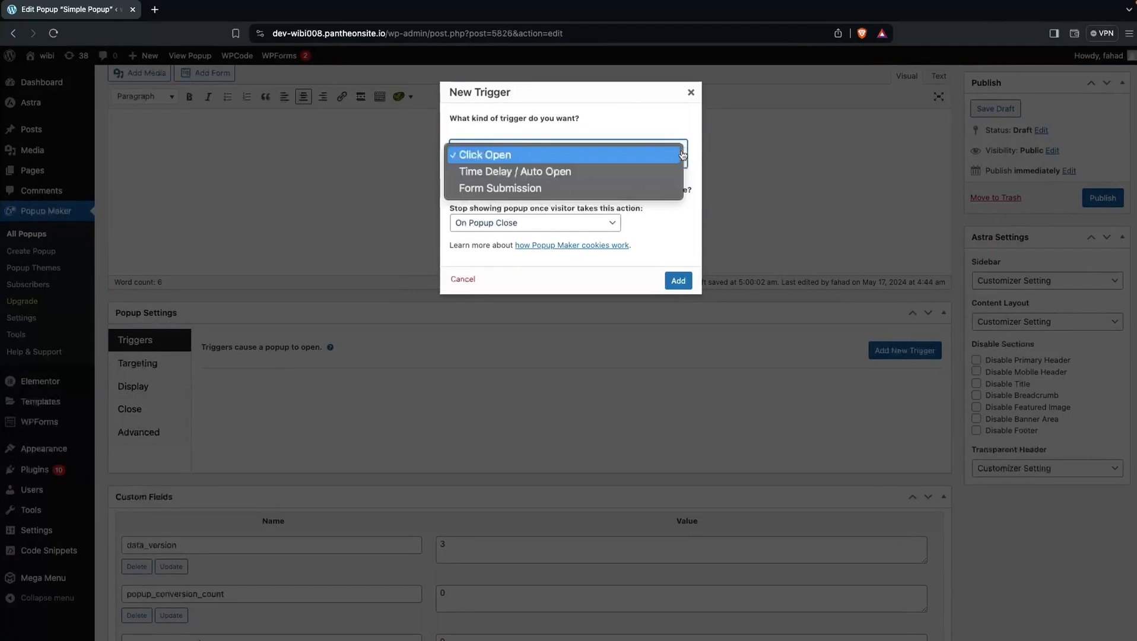
{"action": "left_click", "coordinate": [632, 130]}
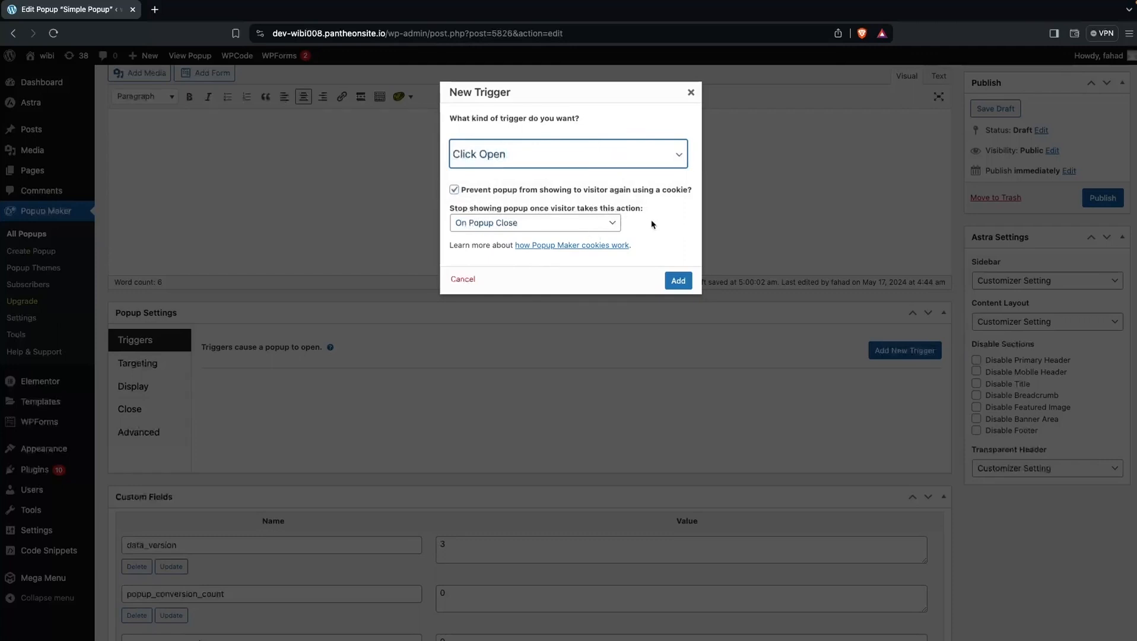
{"action": "left_click", "coordinate": [608, 224]}
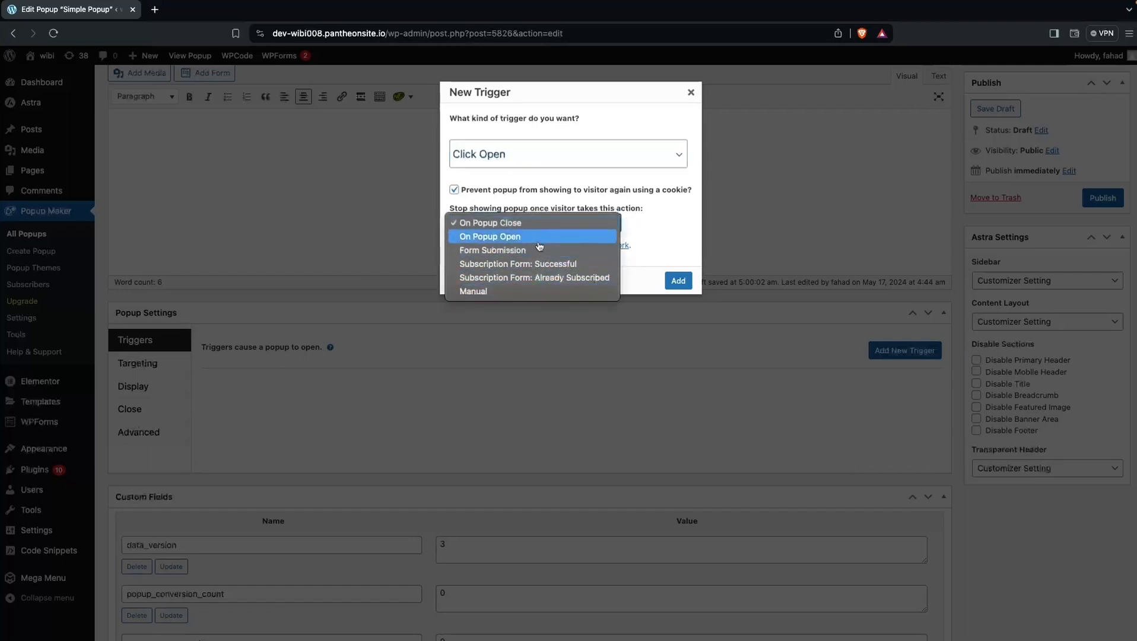
{"action": "left_click", "coordinate": [657, 235]}
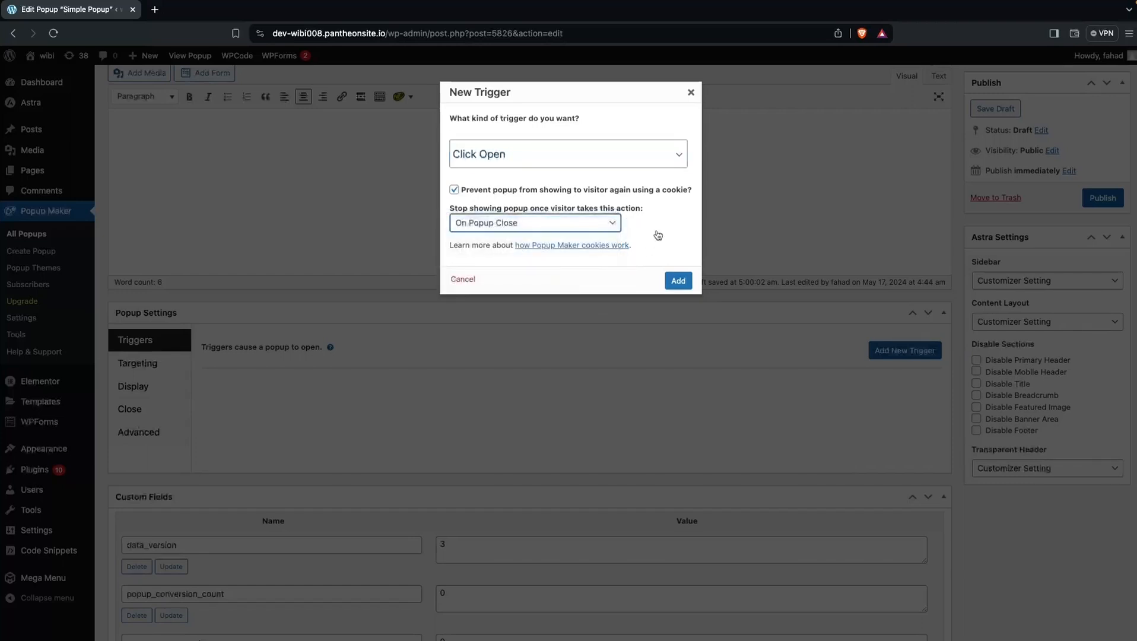
{"action": "left_click", "coordinate": [677, 281]}
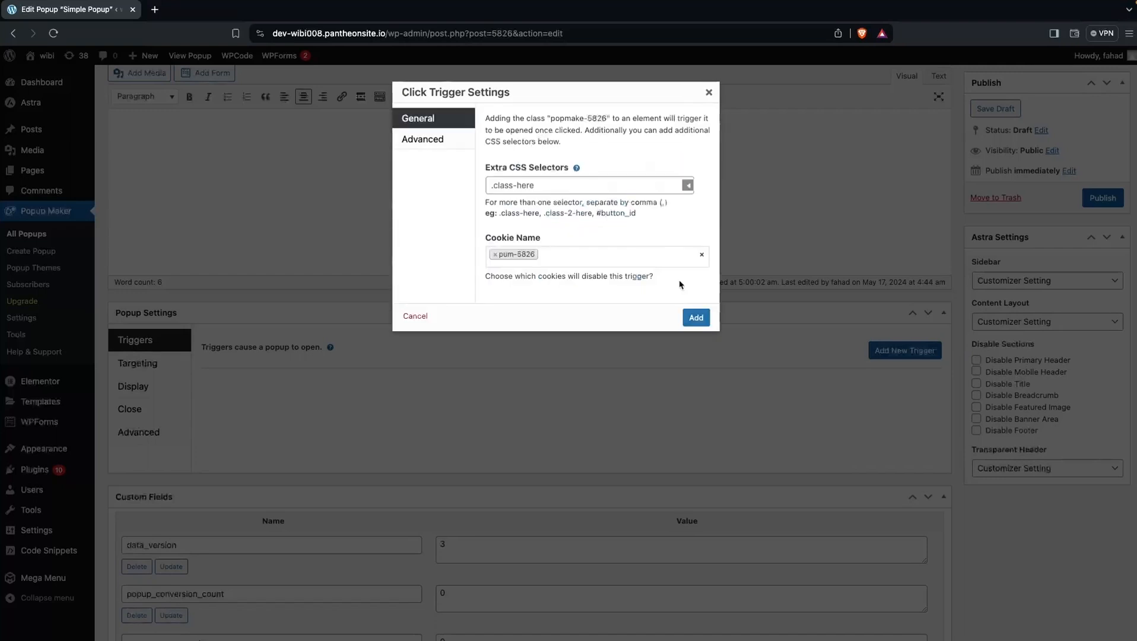
{"action": "left_click", "coordinate": [694, 319]}
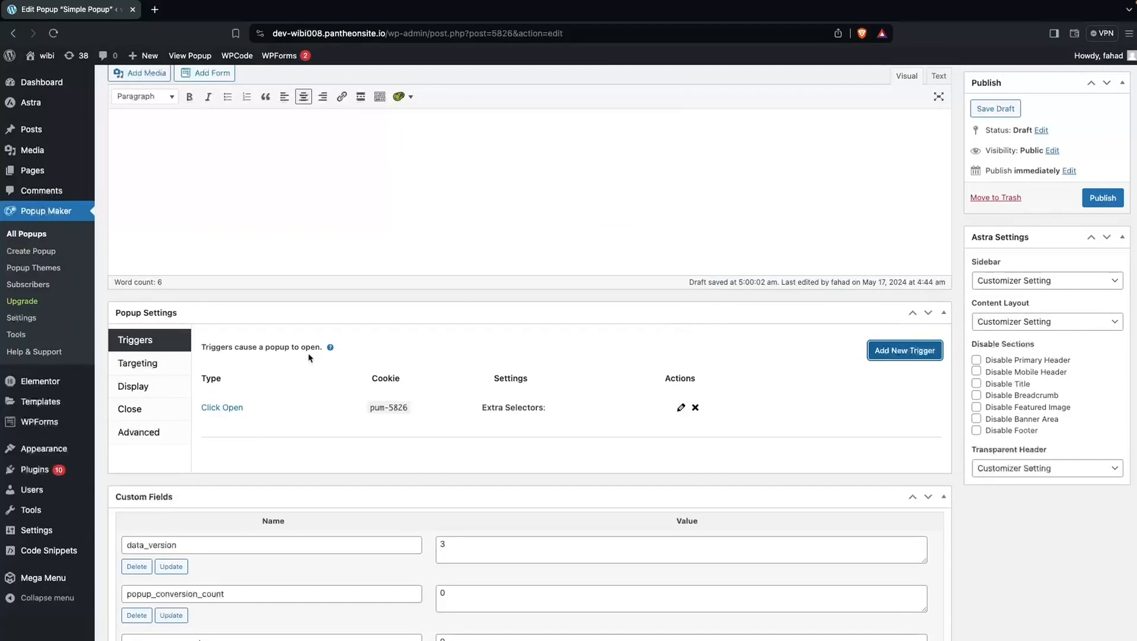
Step: Disable the popup on both mobile and tablet devices in its targeting settings
{"action": "left_click", "coordinate": [148, 361]}
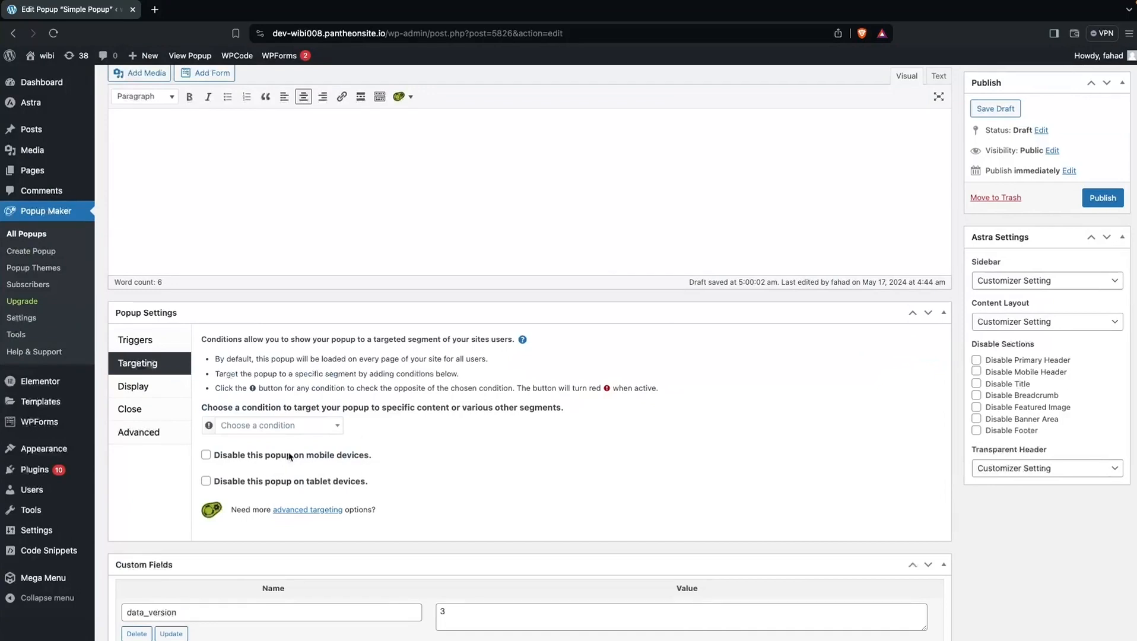
{"action": "left_click", "coordinate": [206, 455]}
{"action": "left_click", "coordinate": [205, 482]}
Step: Browse the available targeting conditions and target the popup to the Home Page
{"action": "left_click", "coordinate": [334, 426]}
{"action": "scroll", "coordinate": [274, 518], "scroll_direction": "down", "scroll_amount": 1}
{"action": "scroll", "coordinate": [274, 518], "scroll_direction": "up", "scroll_amount": 1}
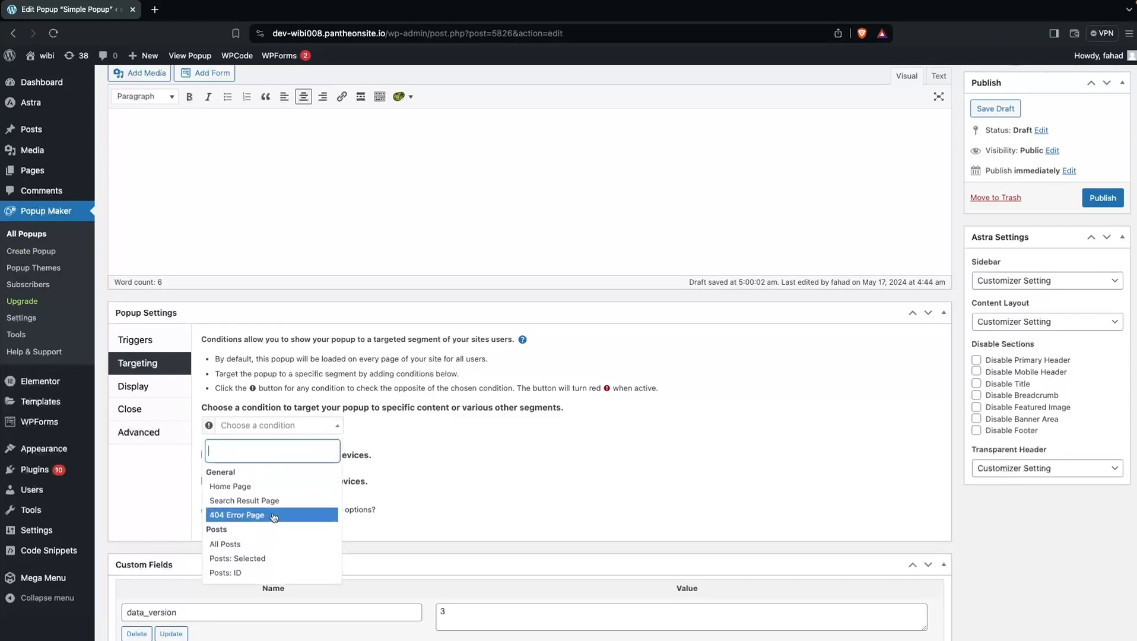
{"action": "scroll", "coordinate": [254, 504], "scroll_direction": "down", "scroll_amount": 5}
{"action": "scroll", "coordinate": [254, 504], "scroll_direction": "up", "scroll_amount": 2}
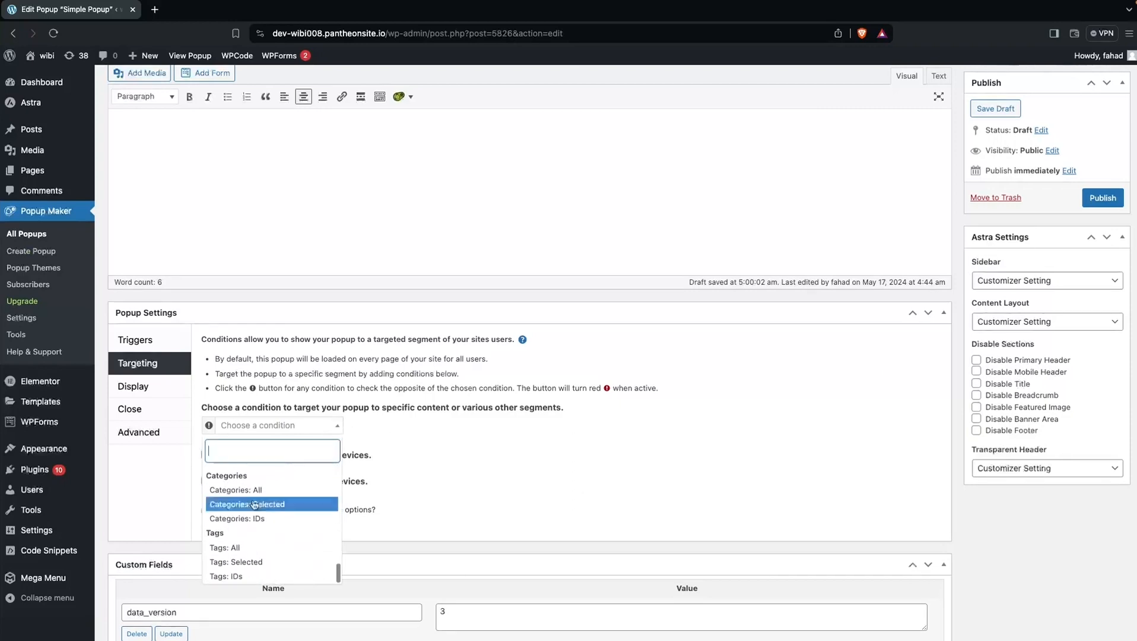
{"action": "scroll", "coordinate": [254, 504], "scroll_direction": "down", "scroll_amount": 2}
{"action": "scroll", "coordinate": [254, 504], "scroll_direction": "up", "scroll_amount": 5}
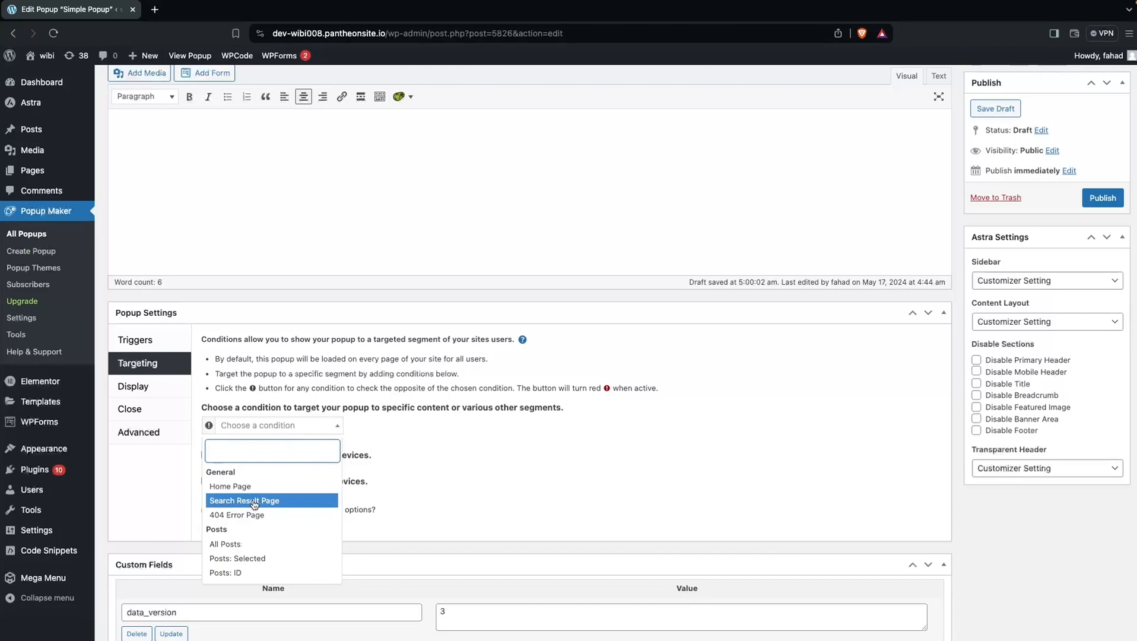
{"action": "left_click", "coordinate": [249, 487]}
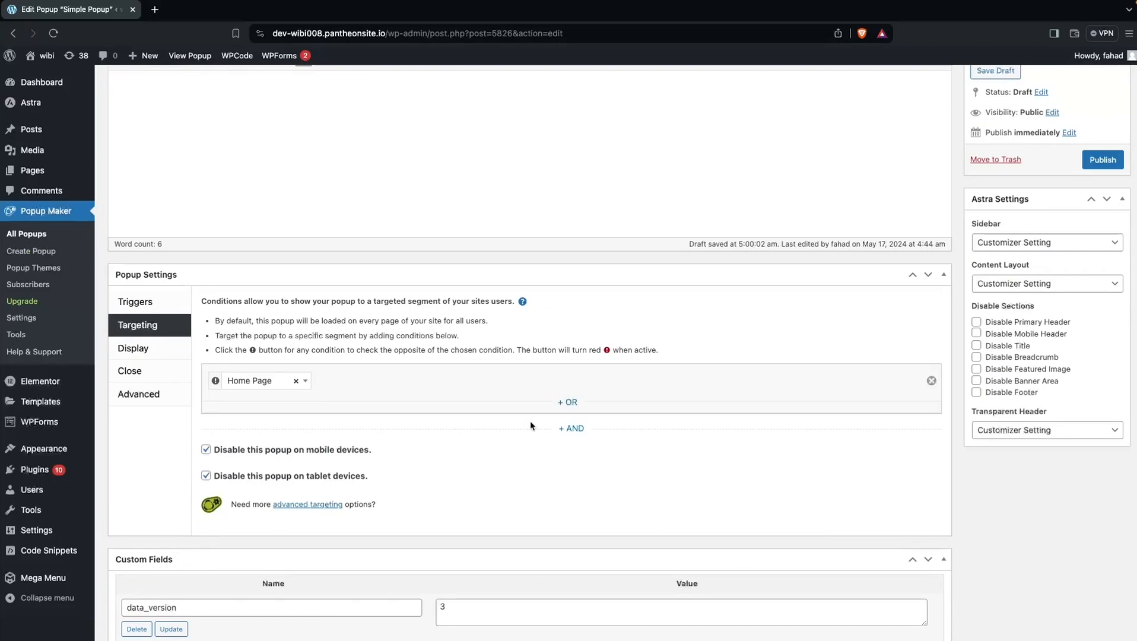
Step: Check the popup's Close and Advanced settings and publish the popup
{"action": "left_click", "coordinate": [149, 378]}
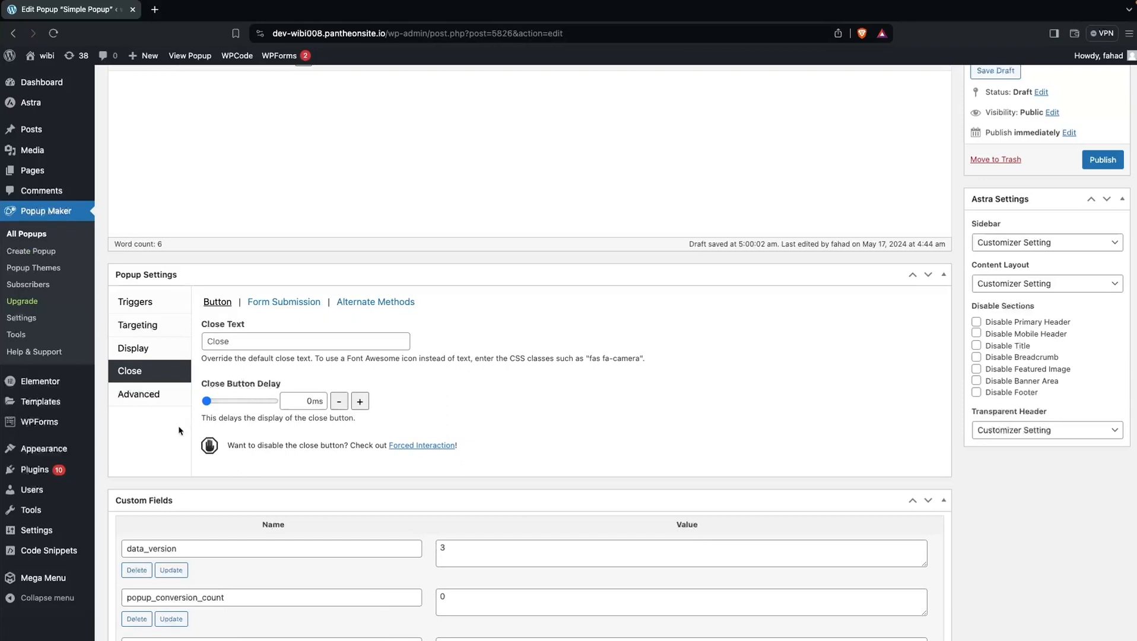
{"action": "left_click", "coordinate": [155, 402]}
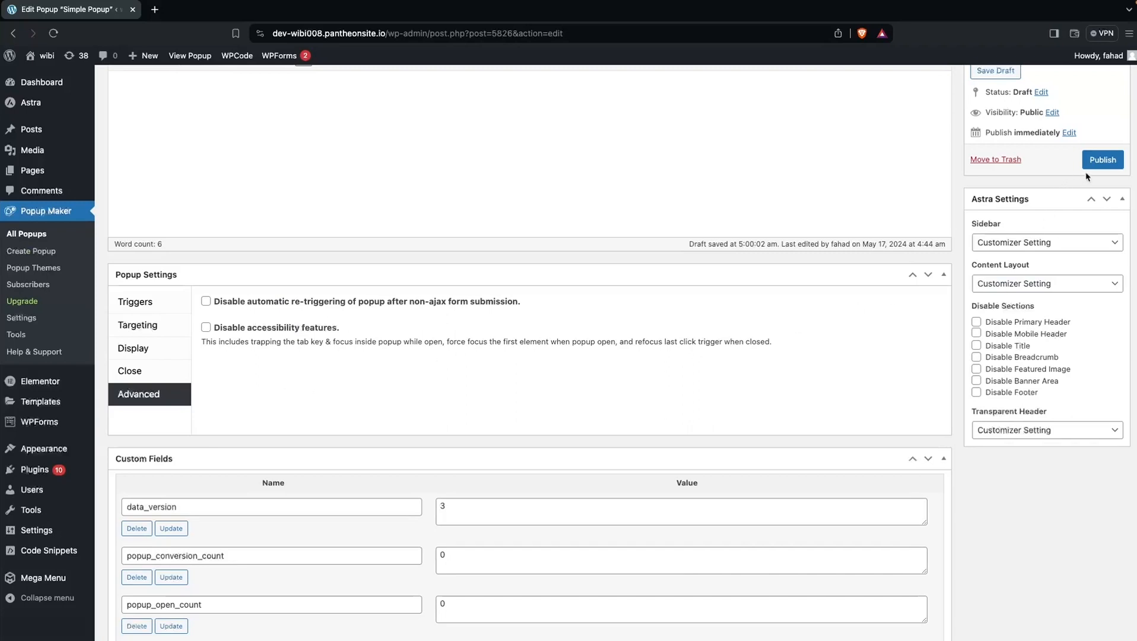
{"action": "left_click", "coordinate": [1108, 162]}
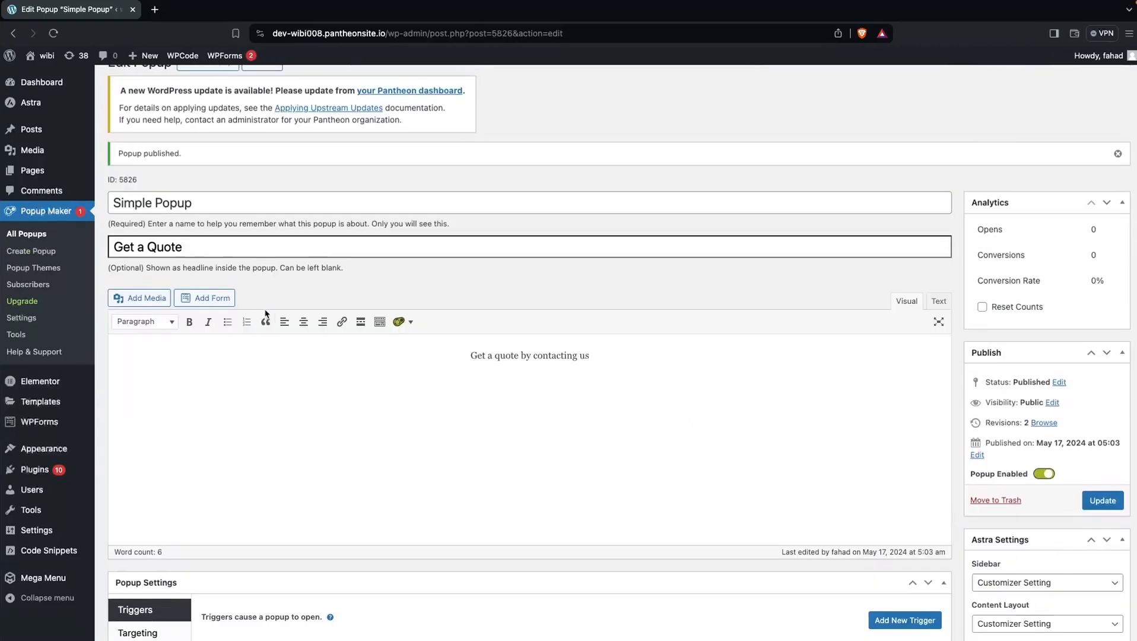
Step: Remove the Home Page targeting condition from the published popup and update it
{"action": "scroll", "coordinate": [218, 404], "scroll_direction": "down", "scroll_amount": 6}
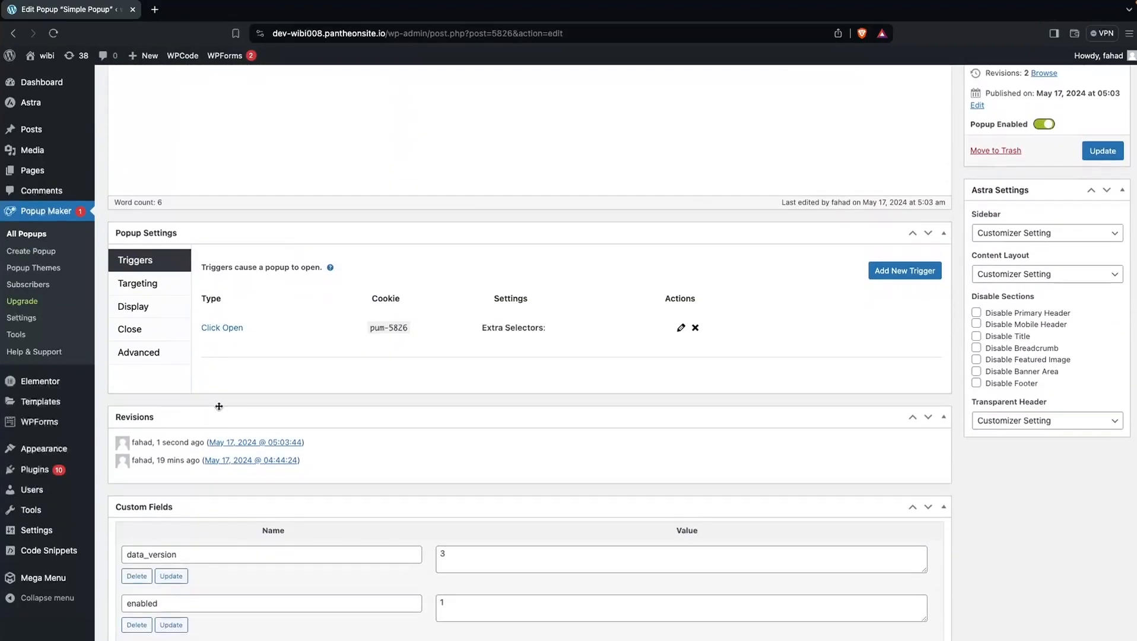
{"action": "left_click", "coordinate": [152, 285]}
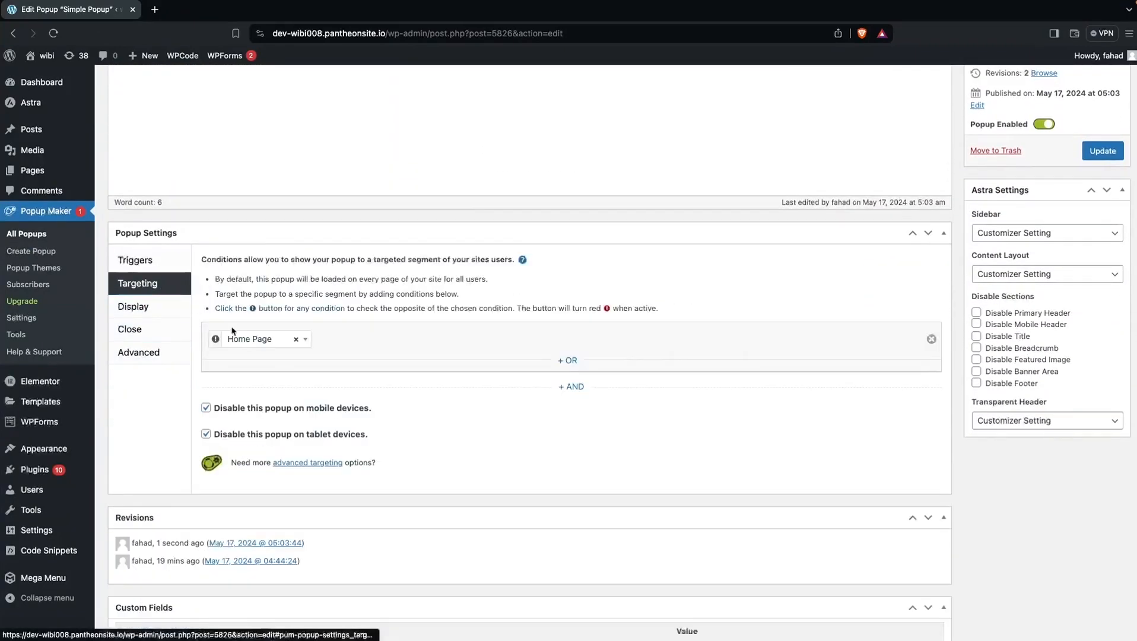
{"action": "left_click", "coordinate": [931, 339]}
{"action": "scroll", "coordinate": [688, 349], "scroll_direction": "up", "scroll_amount": 2}
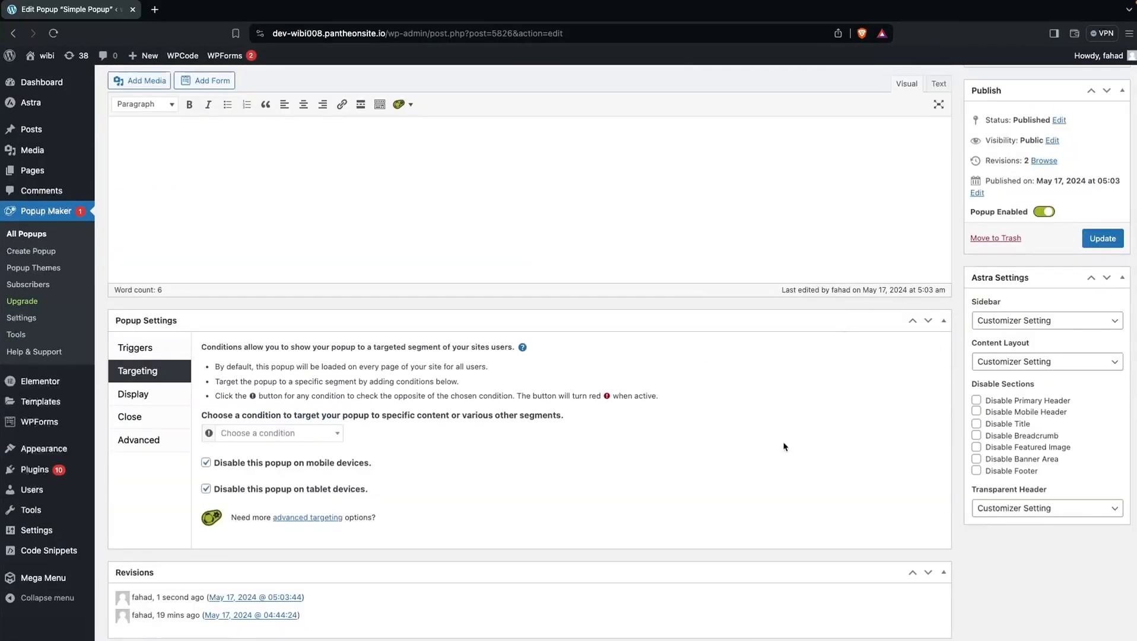
{"action": "left_click", "coordinate": [1099, 243]}
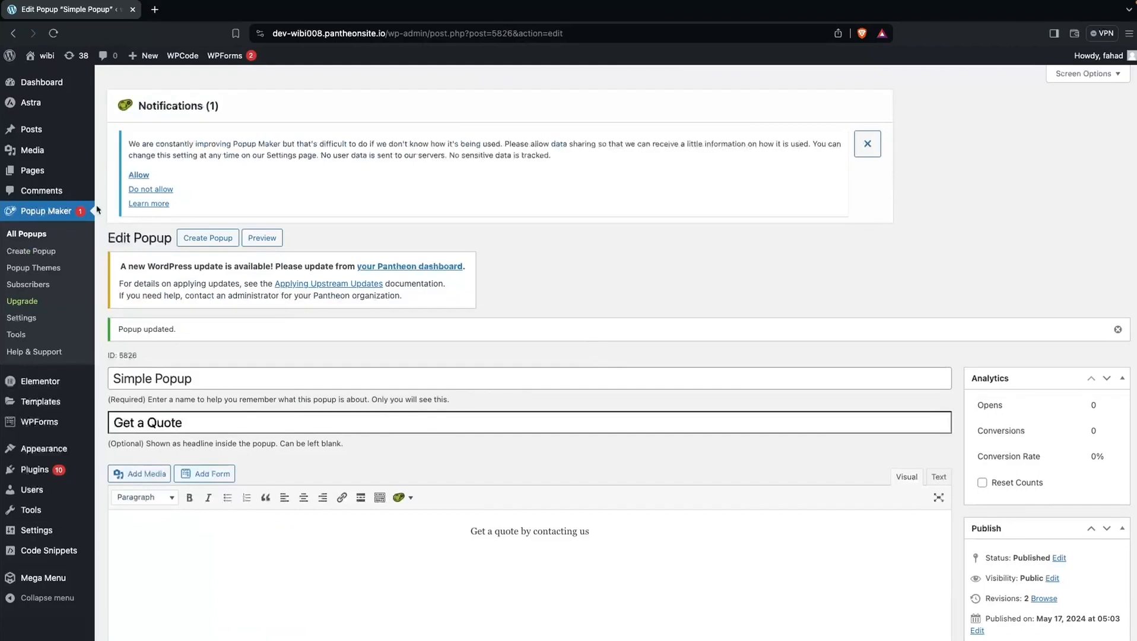
Step: Create a new WordPress page titled "Popup test"
{"action": "mouse_move", "coordinate": [32, 182]}
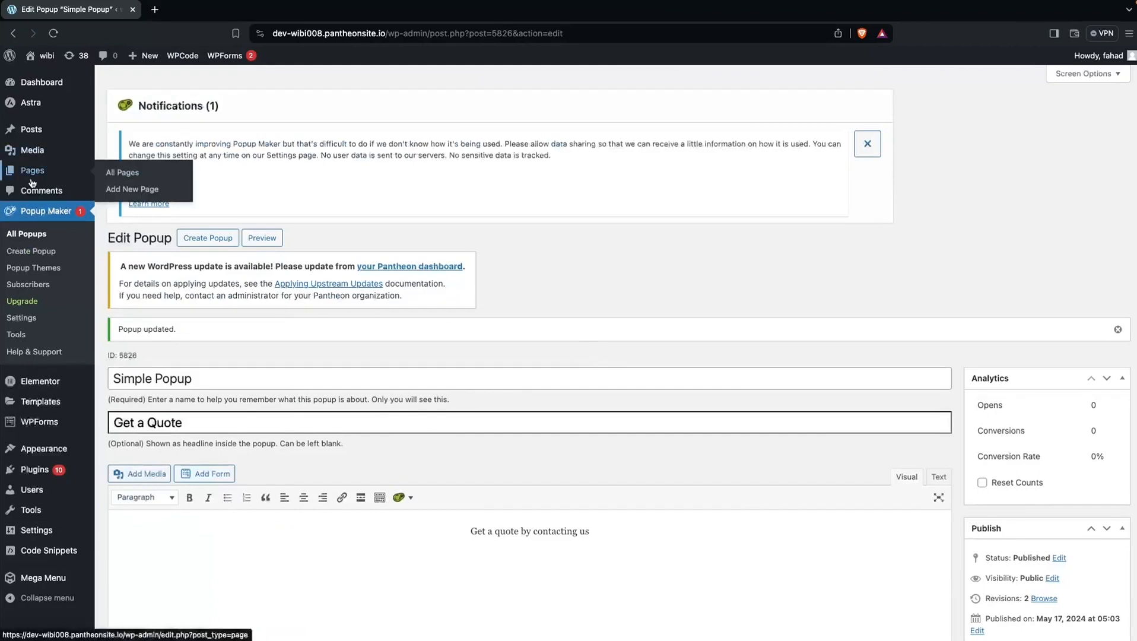
{"action": "left_click", "coordinate": [138, 190]}
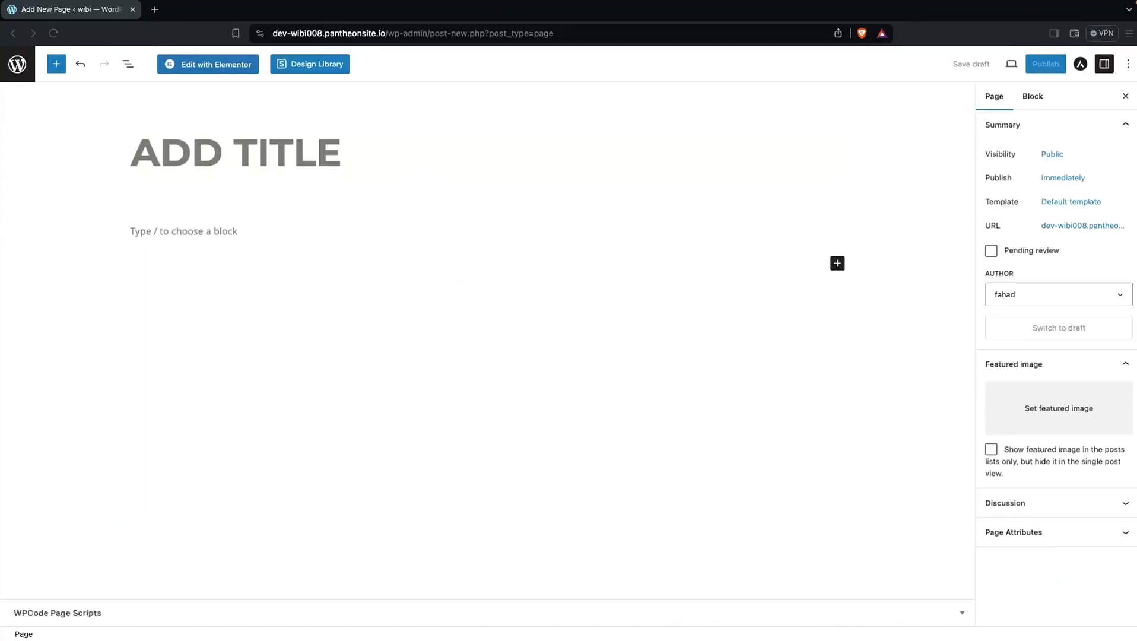
{"action": "left_click", "coordinate": [288, 166]}
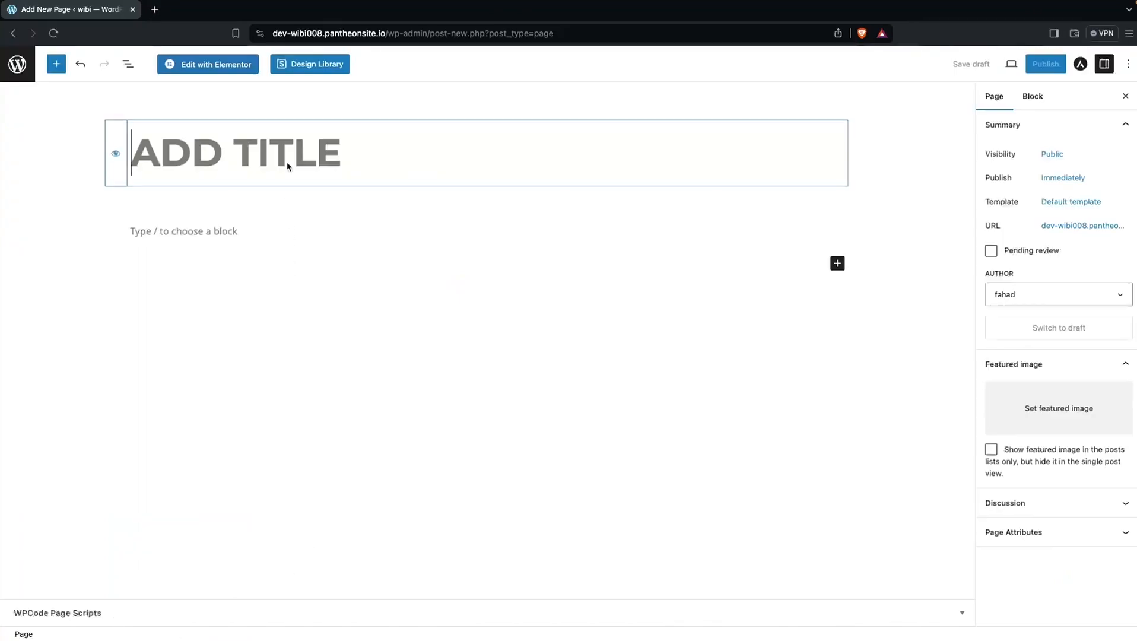
{"action": "type", "text": "POPUP TEST"}
Step: Add a paragraph below the page title reading "Click here to open Popup"
{"action": "left_click", "coordinate": [222, 240]}
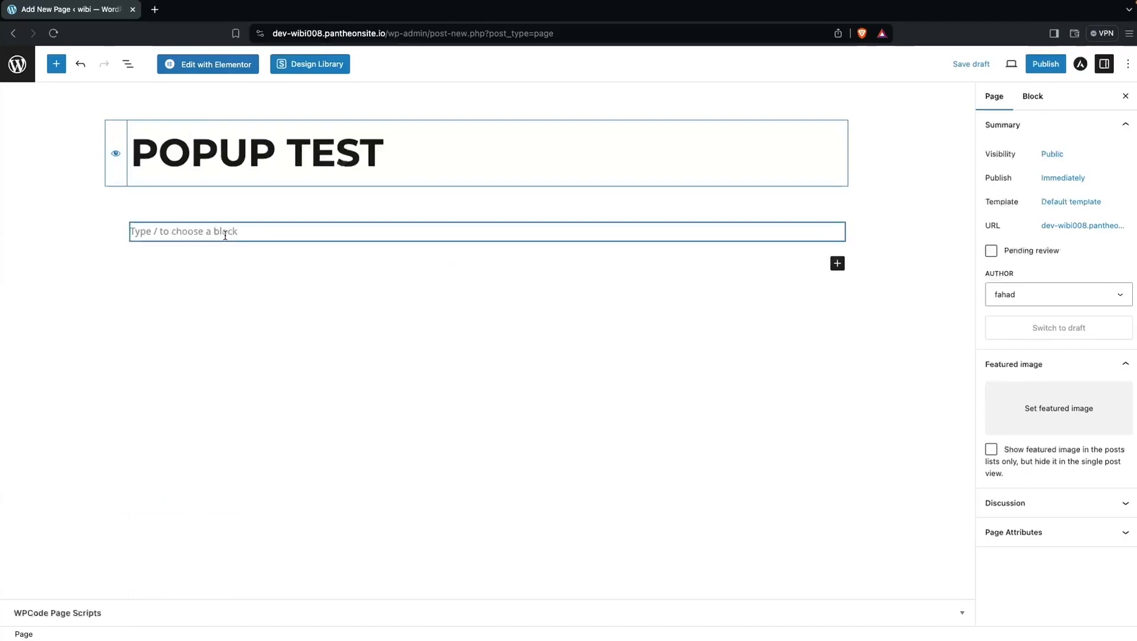
{"action": "left_click", "coordinate": [225, 236]}
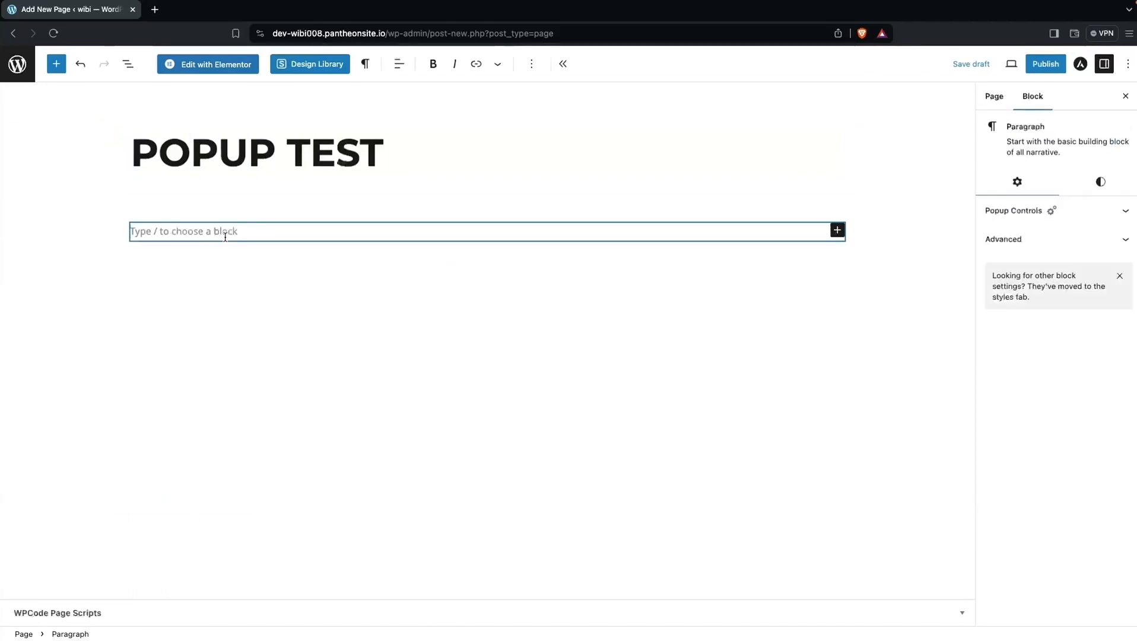
{"action": "type", "text": "Click here"}
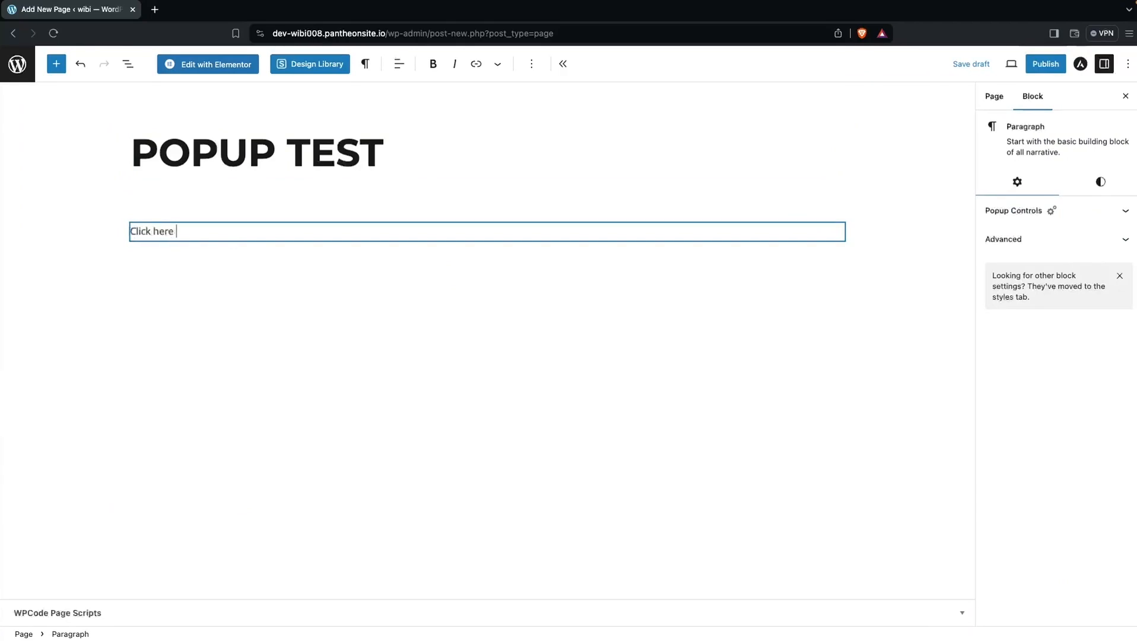
{"action": "type", "text": " to ope"}
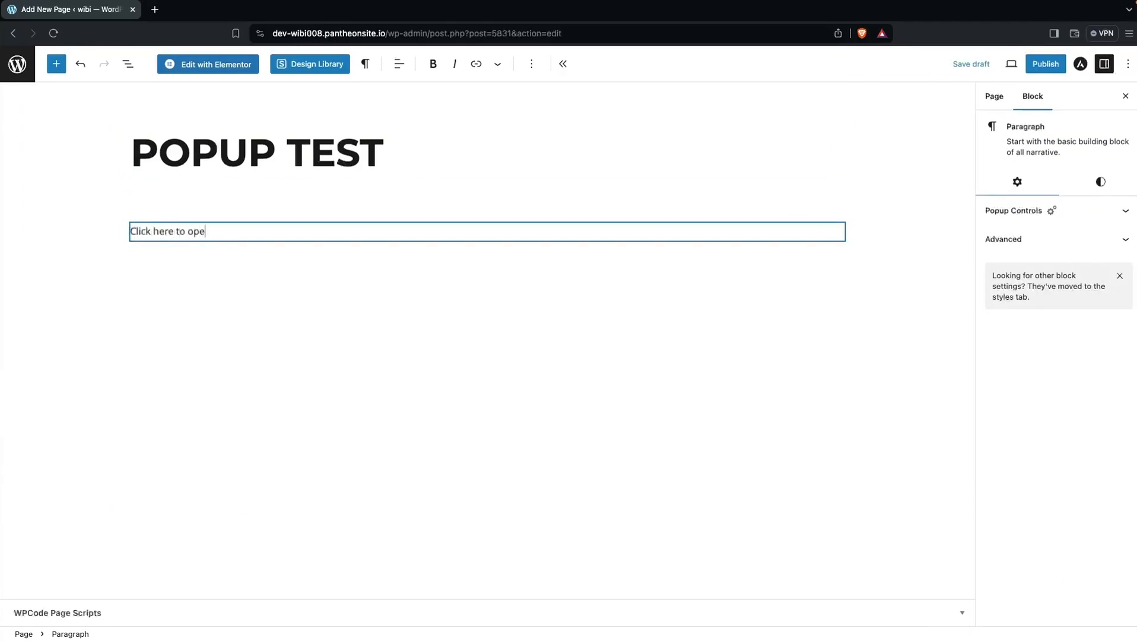
{"action": "type", "text": "n Popup"}
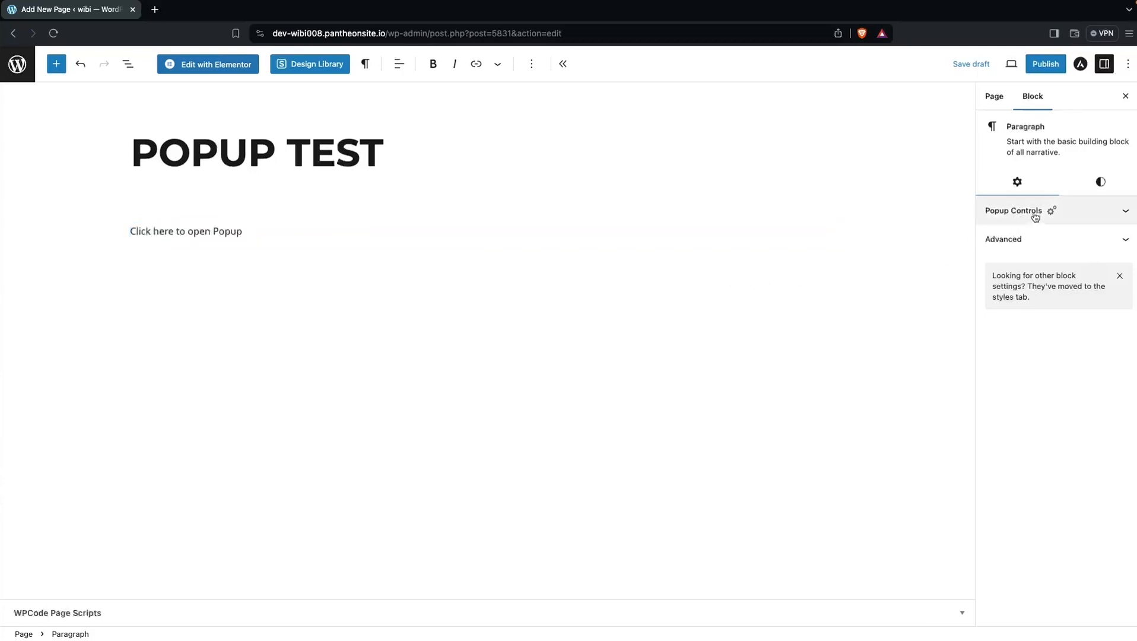
Step: Set the paragraph block's popup controls to open Simple Popup and publish the page
{"action": "left_click", "coordinate": [1124, 213]}
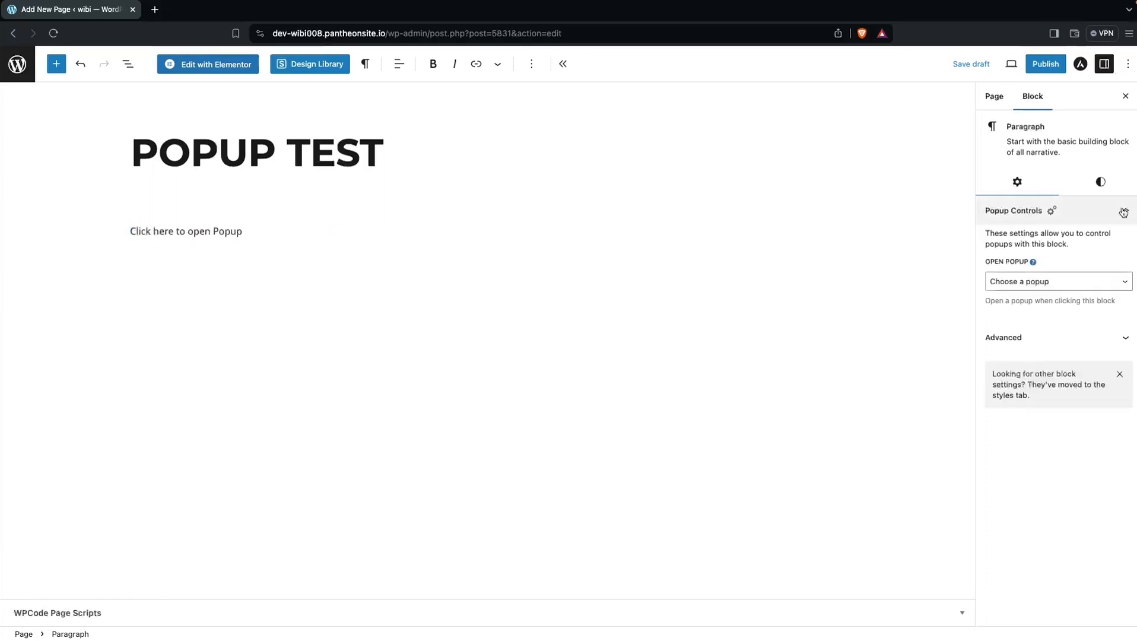
{"action": "left_click", "coordinate": [1079, 282]}
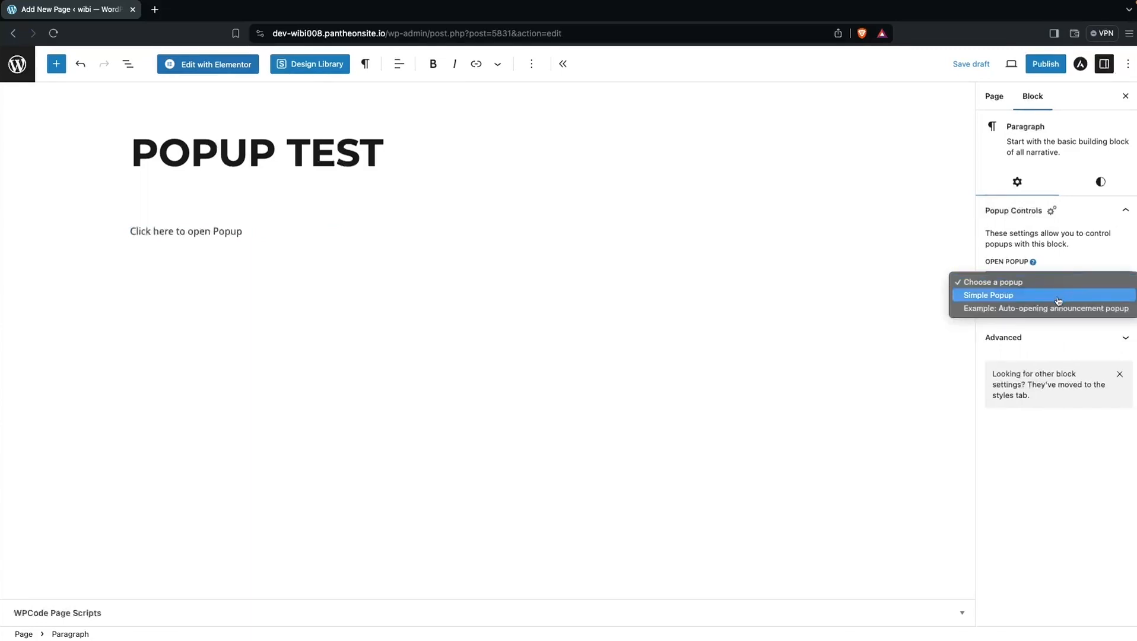
{"action": "left_click", "coordinate": [1014, 296]}
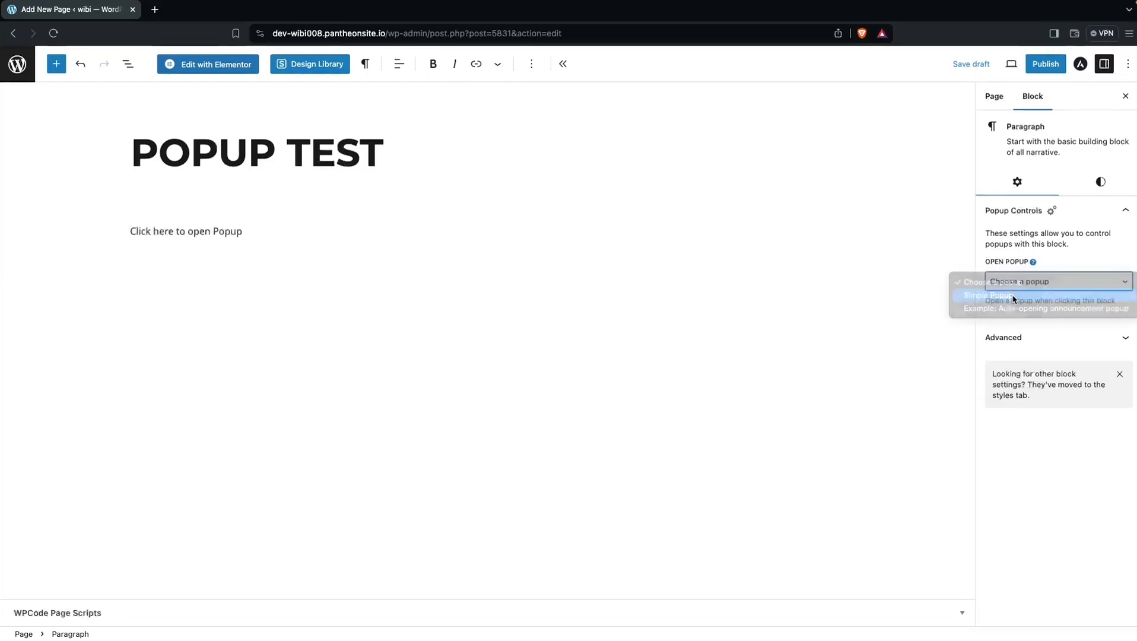
{"action": "left_click", "coordinate": [1046, 65]}
{"action": "left_click", "coordinate": [1021, 64]}
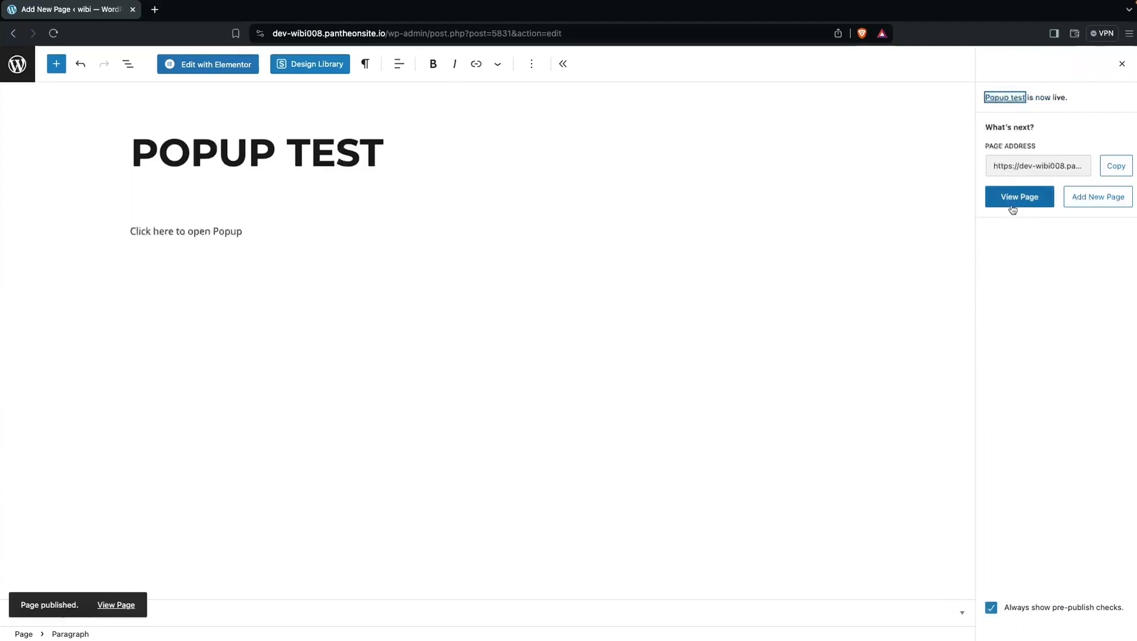
Step: View the published page and test its popup text by opening and closing the popup
{"action": "left_click", "coordinate": [1020, 198]}
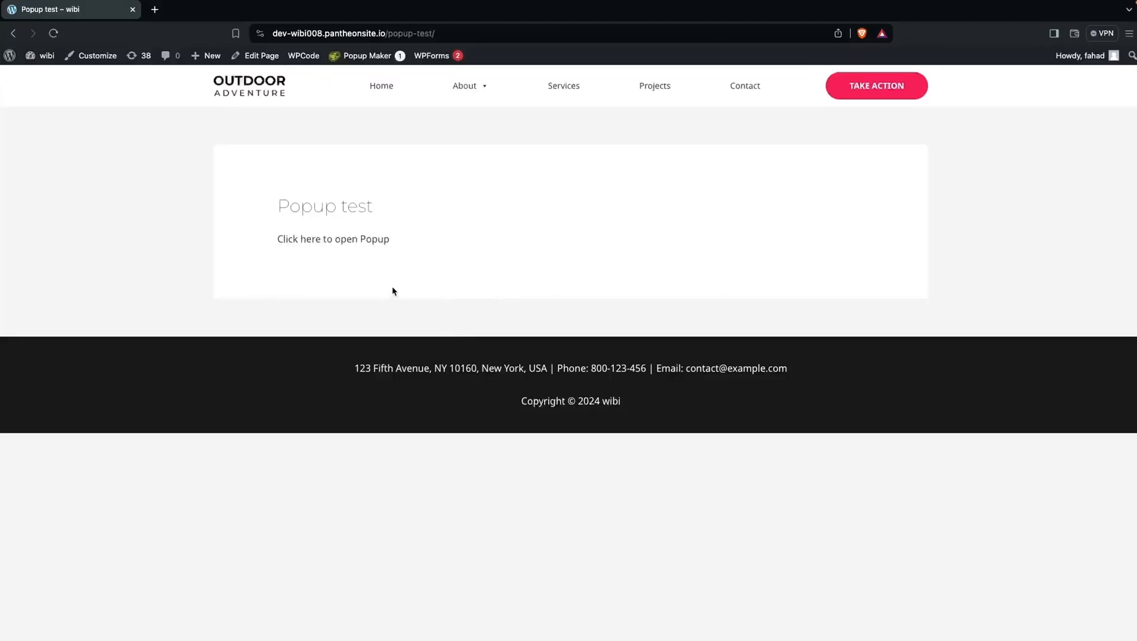
{"action": "left_click", "coordinate": [353, 245]}
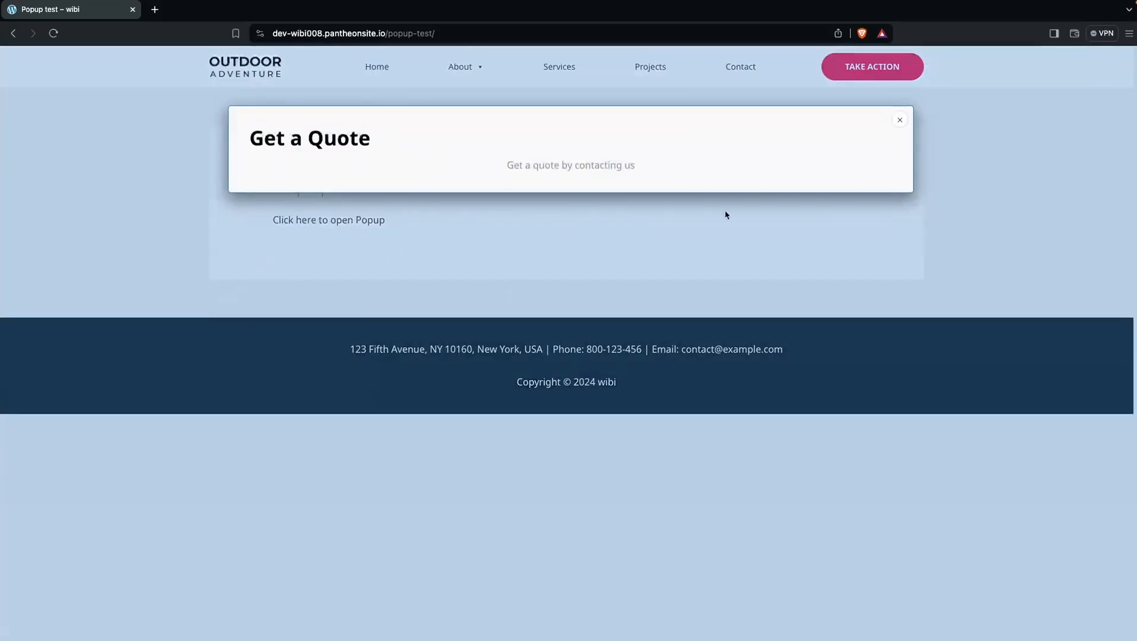
{"action": "left_click", "coordinate": [900, 120]}
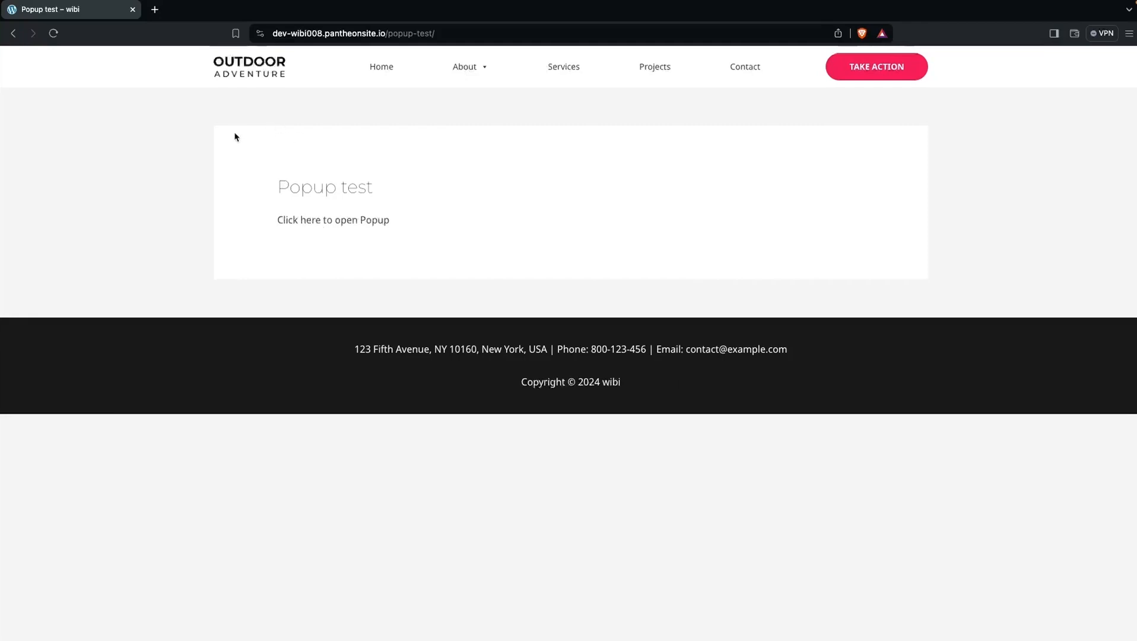
Step: Delete the site's on-device data in the browser, reload the page, and retest opening and closing the popup
{"action": "left_click", "coordinate": [259, 34]}
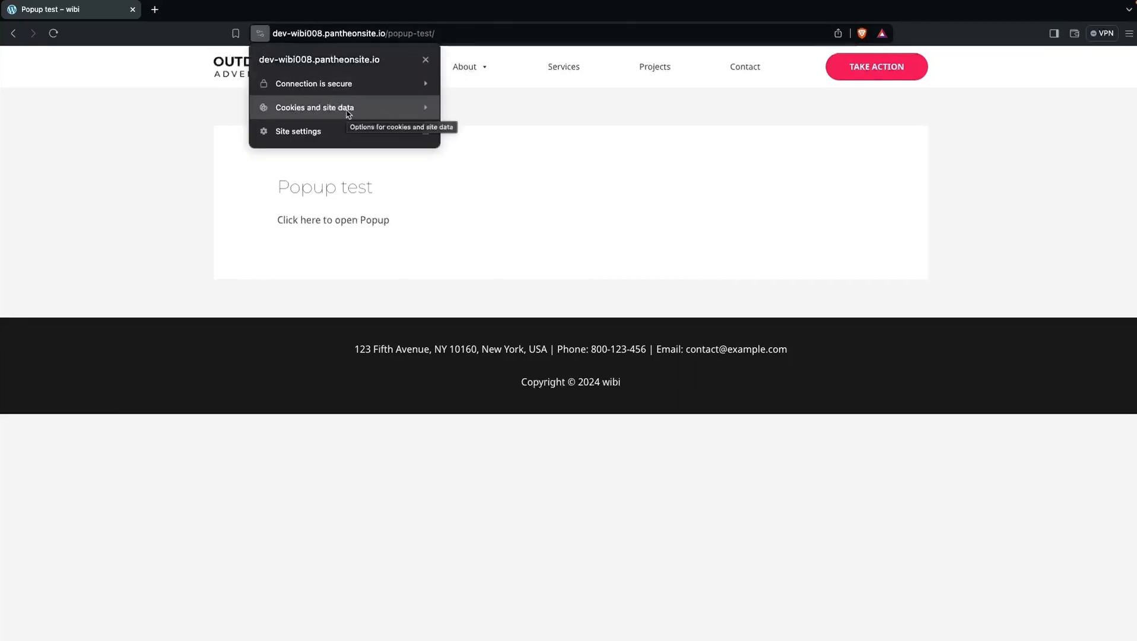
{"action": "left_click", "coordinate": [424, 107]}
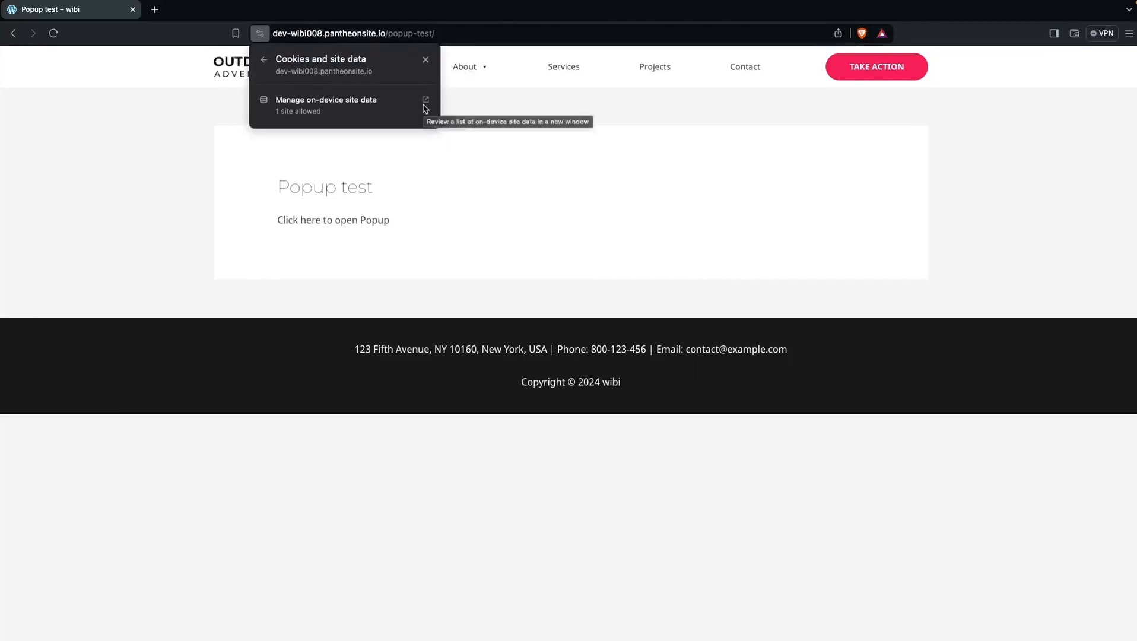
{"action": "left_click", "coordinate": [346, 119]}
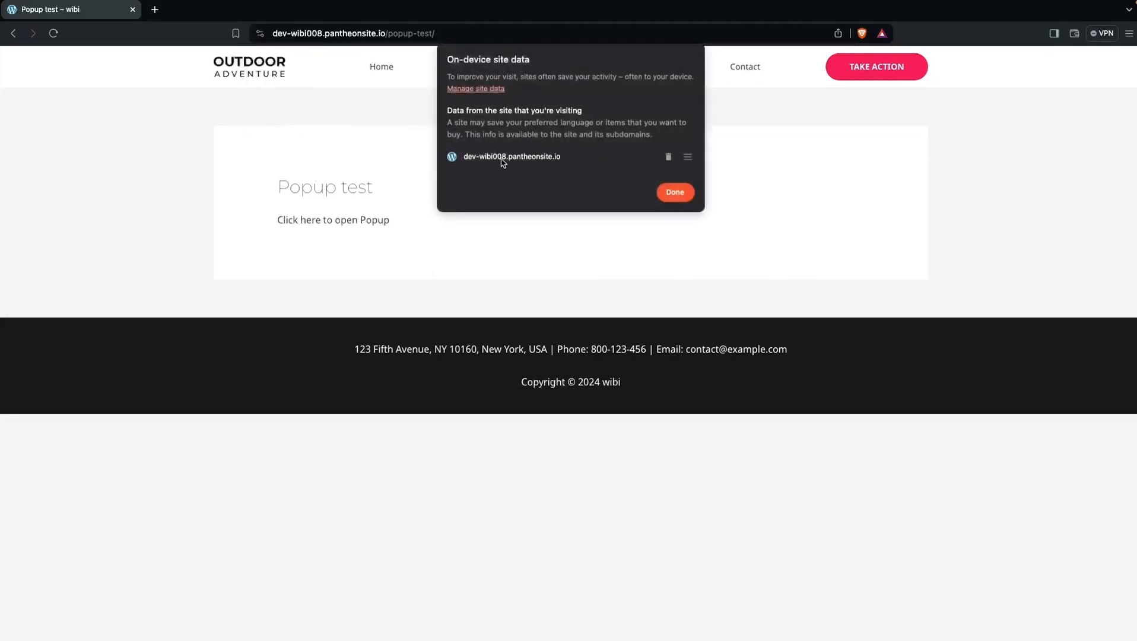
{"action": "left_click", "coordinate": [670, 157]}
{"action": "left_click", "coordinate": [674, 192]}
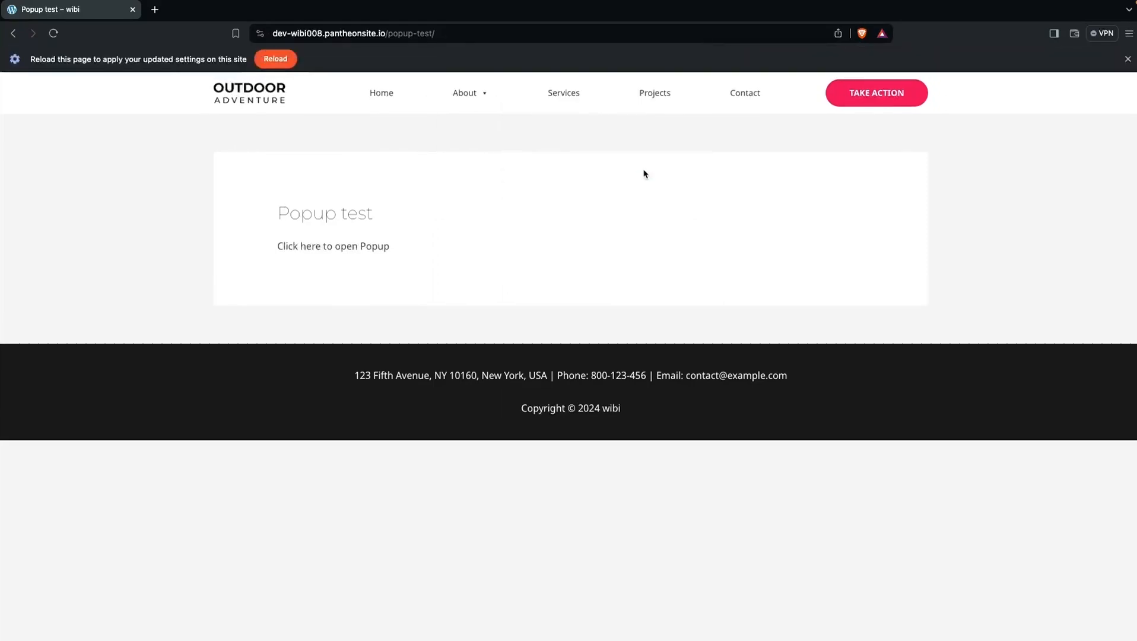
{"action": "left_click", "coordinate": [277, 63]}
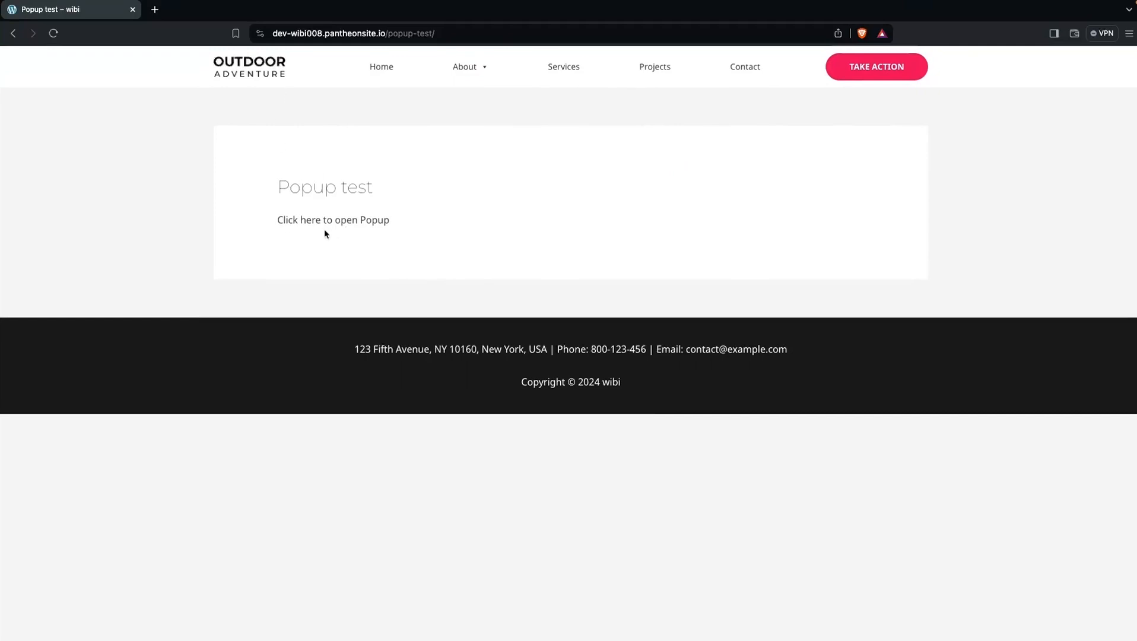
{"action": "left_click", "coordinate": [341, 224]}
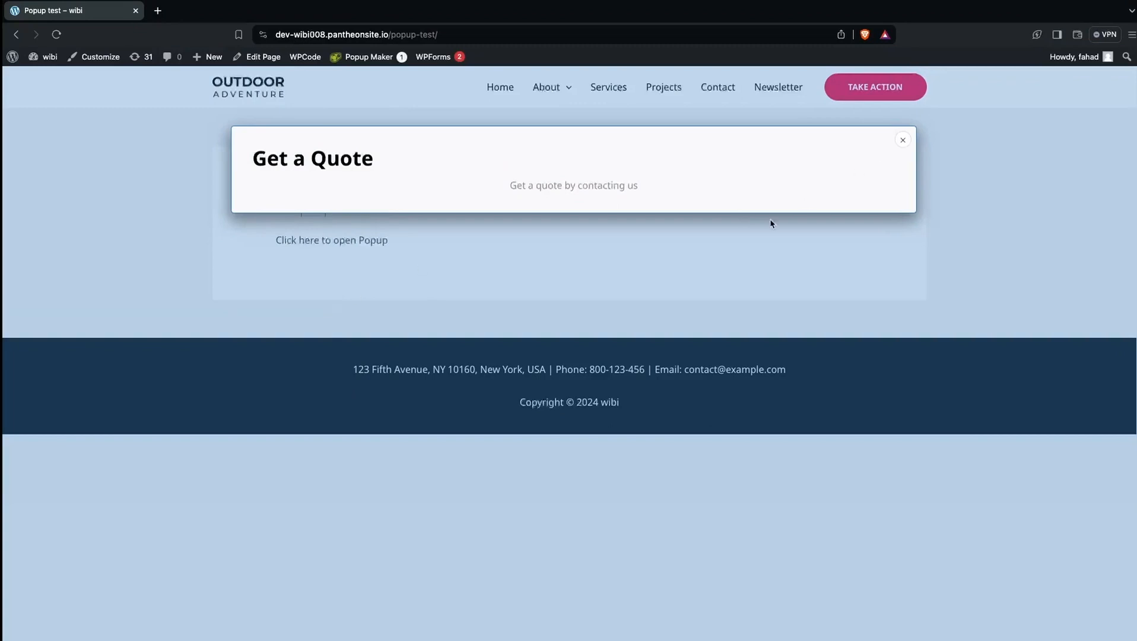
{"action": "left_click", "coordinate": [901, 143]}
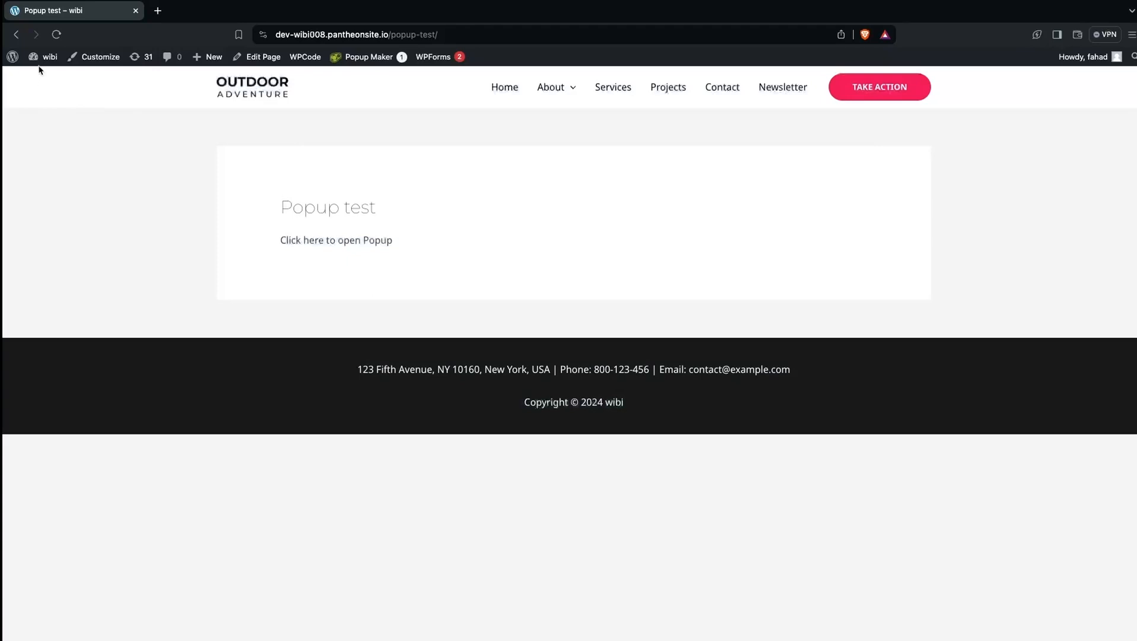
Step: Return to the WordPress dashboard and open Simple Popup for editing from the list of all popups
{"action": "mouse_move", "coordinate": [41, 58]}
{"action": "left_click", "coordinate": [42, 83]}
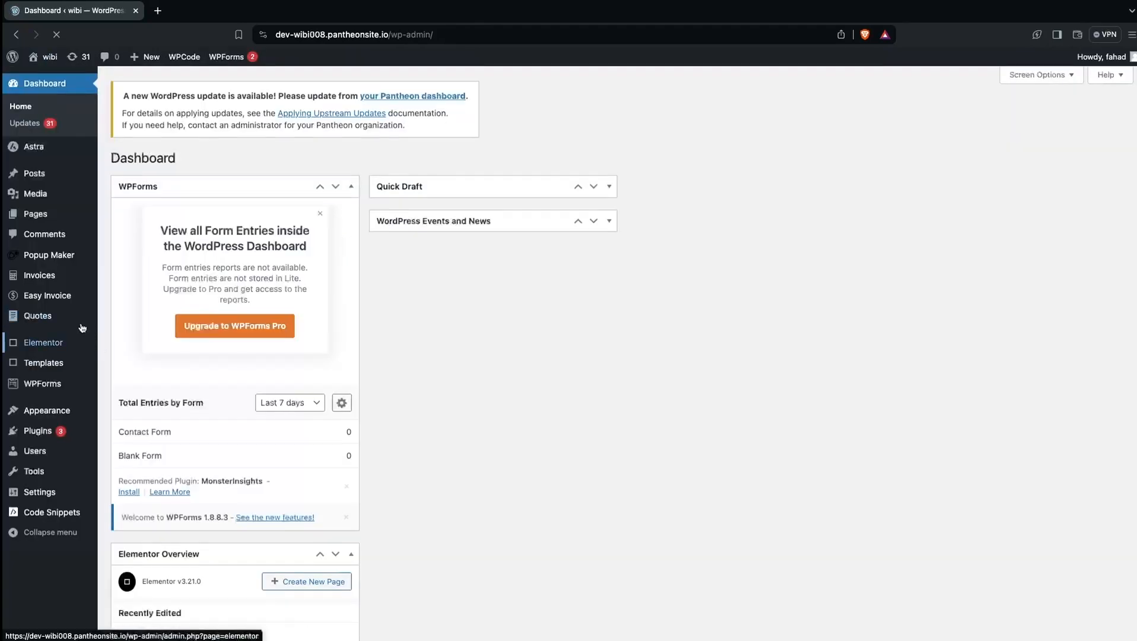
{"action": "mouse_move", "coordinate": [78, 256]}
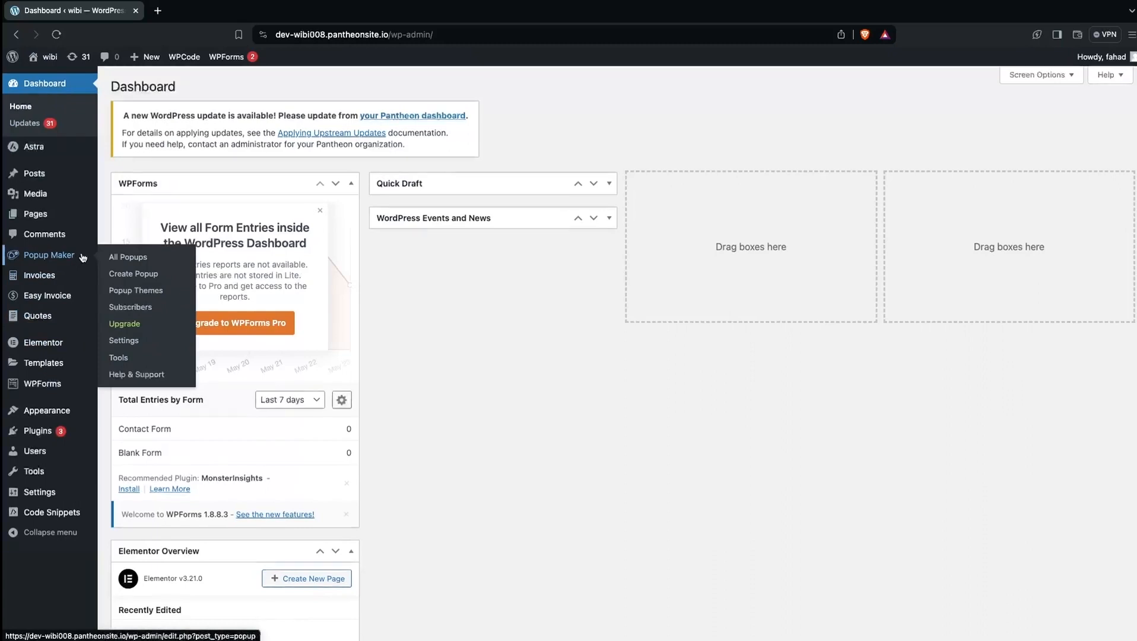
{"action": "left_click", "coordinate": [142, 263]}
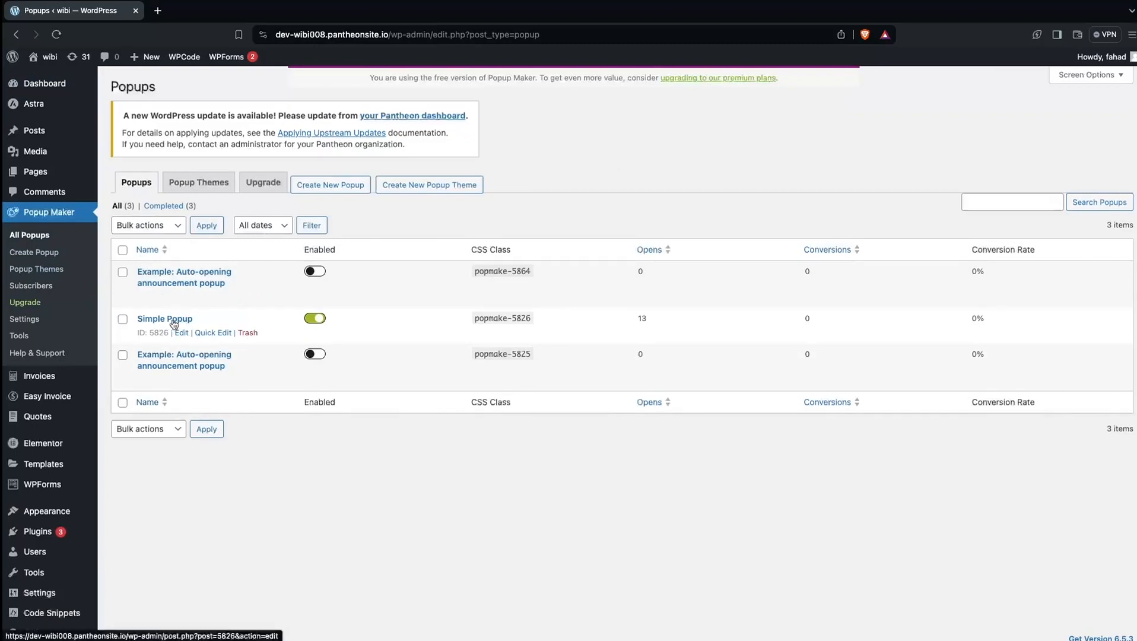
{"action": "left_click", "coordinate": [181, 334]}
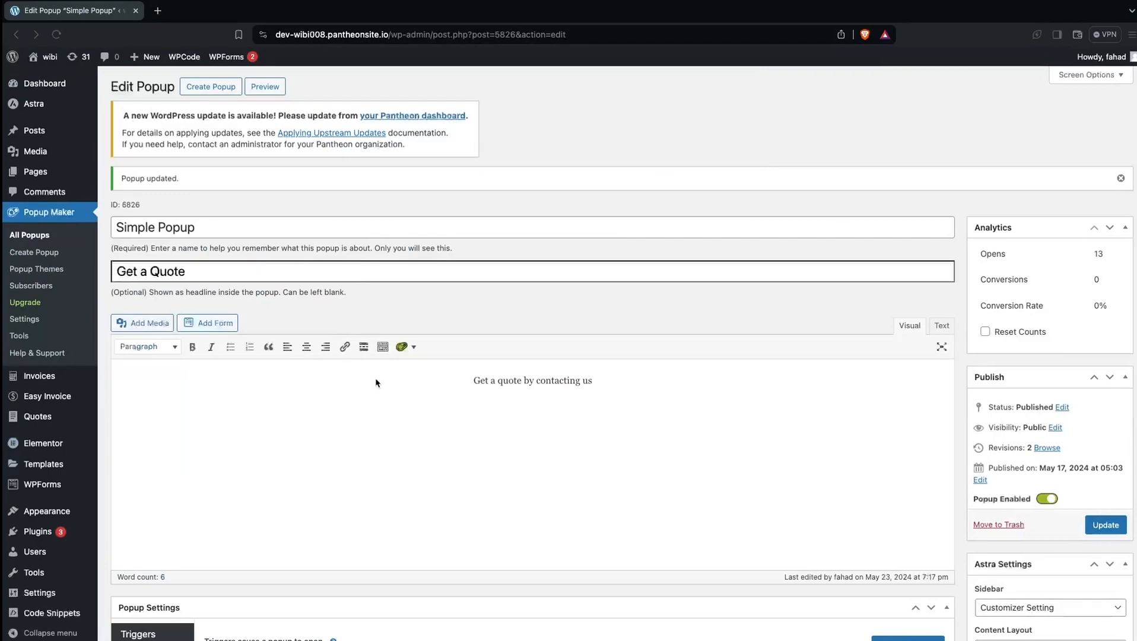
Step: Remove the cookie from the popup's Click Open trigger and update the popup
{"action": "scroll", "coordinate": [375, 383], "scroll_direction": "down", "scroll_amount": 2}
{"action": "scroll", "coordinate": [376, 383], "scroll_direction": "down", "scroll_amount": 5}
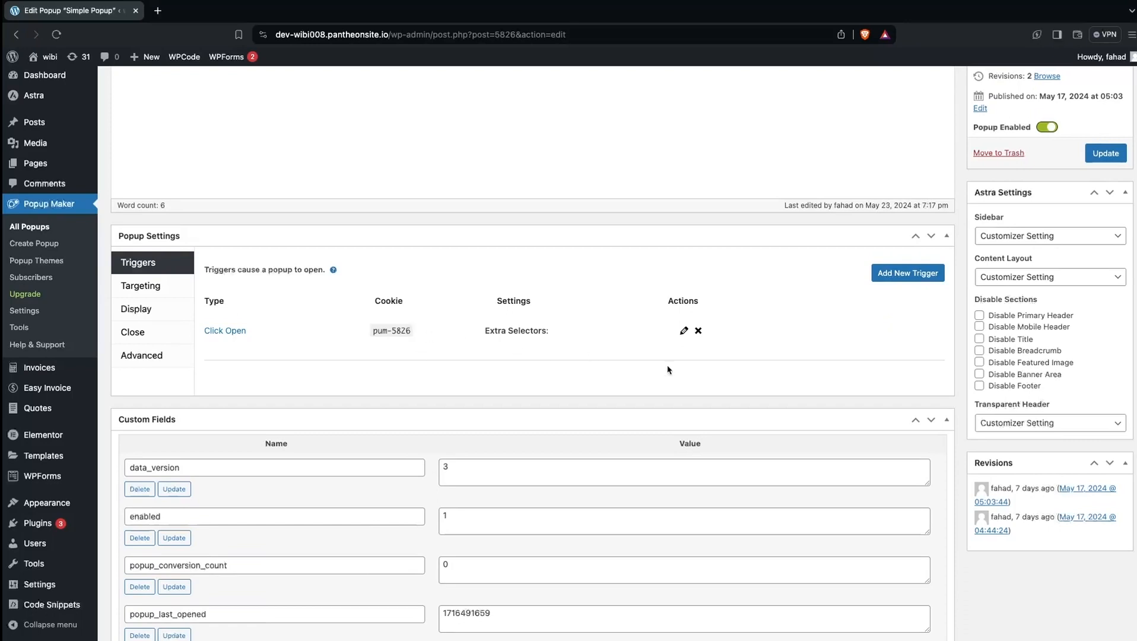
{"action": "left_click", "coordinate": [683, 331]}
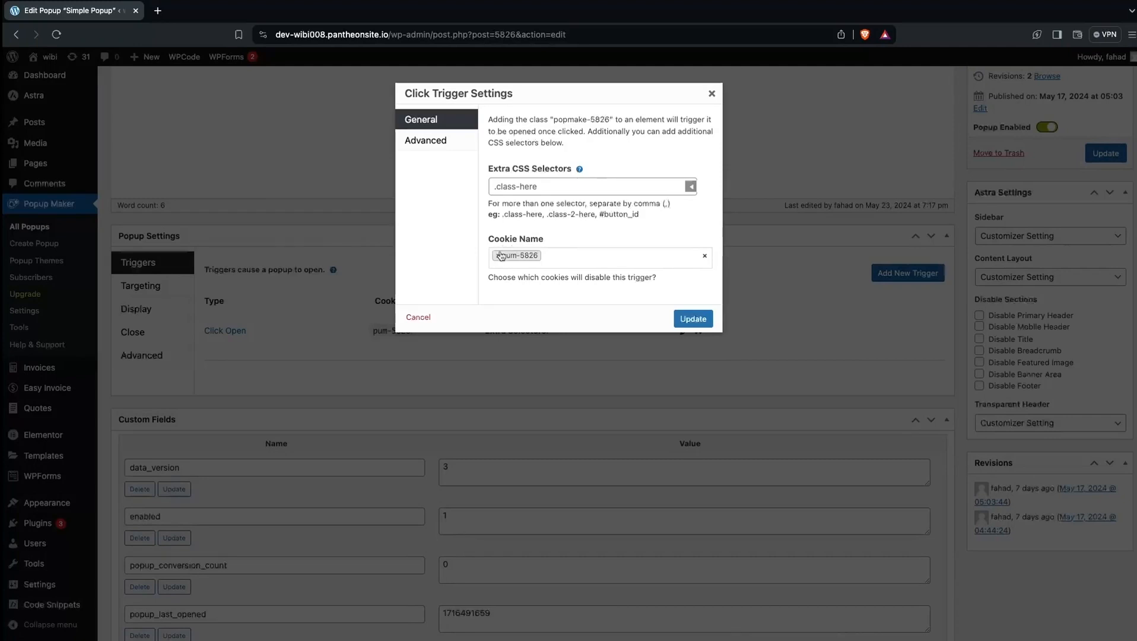
{"action": "left_click", "coordinate": [499, 256]}
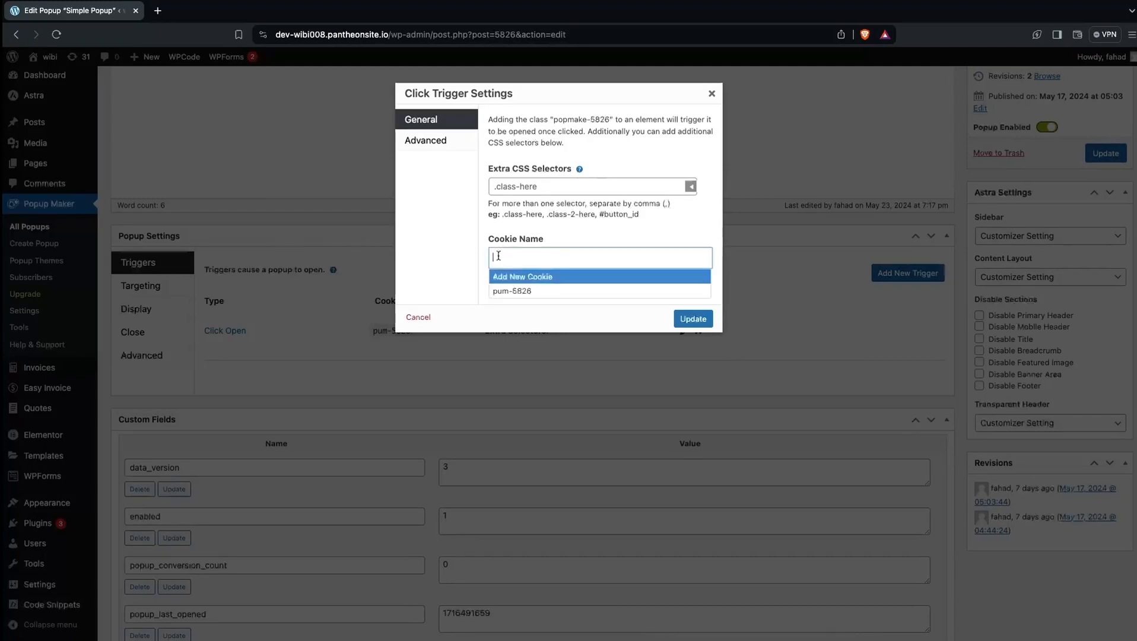
{"action": "left_click", "coordinate": [469, 272]}
{"action": "left_click", "coordinate": [684, 319]}
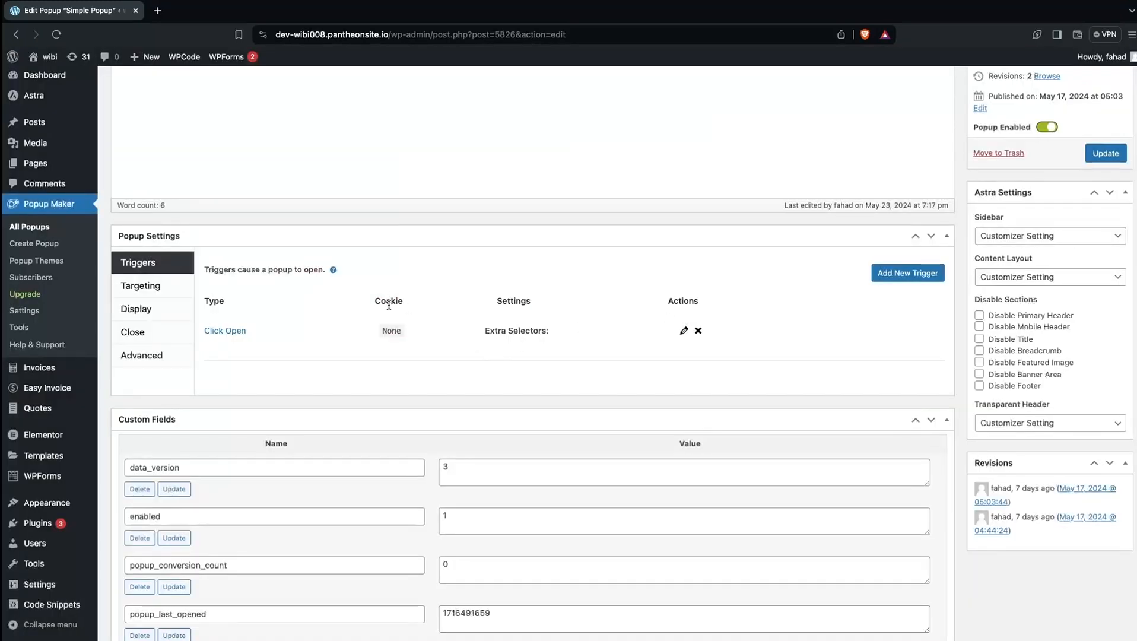
{"action": "left_click", "coordinate": [1106, 155]}
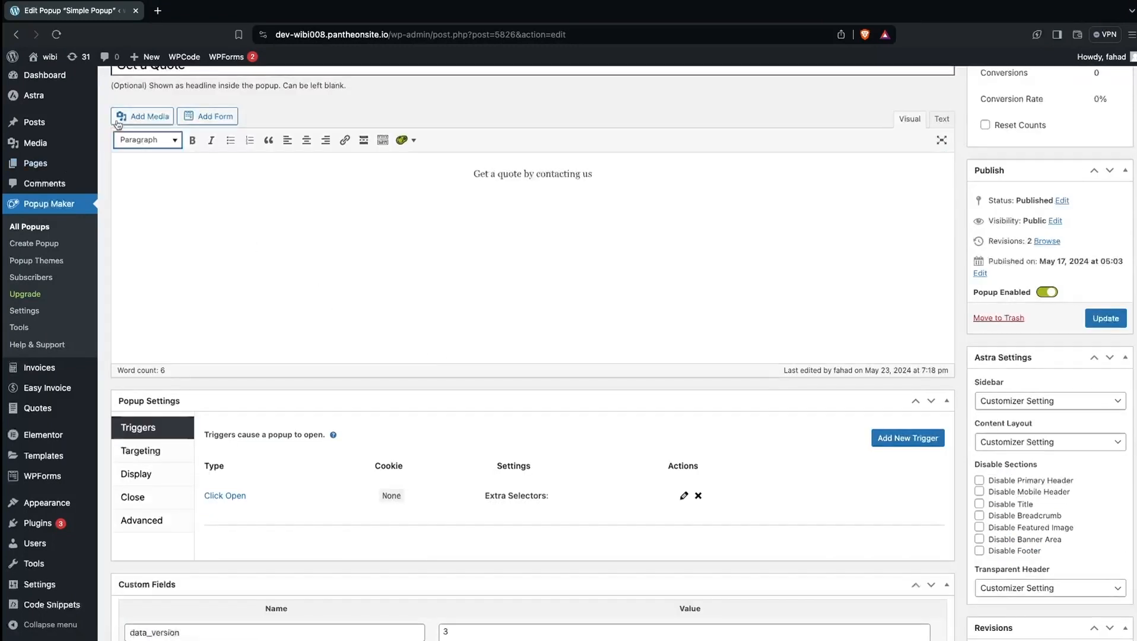
Step: Go back to the Popup test page and check that its popup text opens the popup repeatedly after closing
{"action": "right_click", "coordinate": [19, 34]}
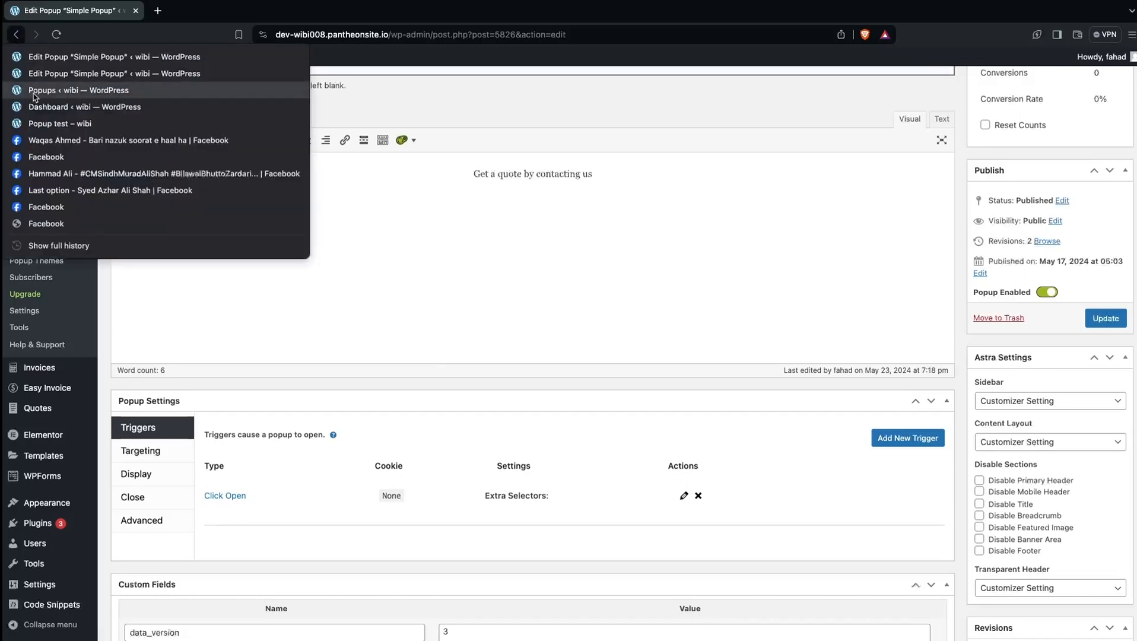
{"action": "left_click", "coordinate": [37, 126]}
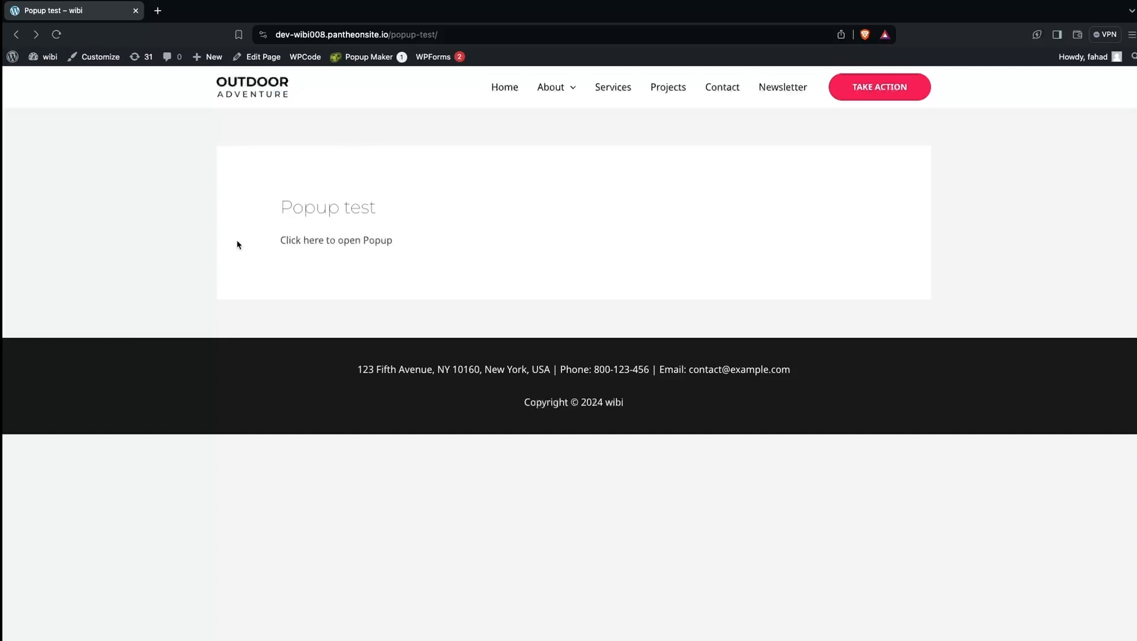
{"action": "left_click", "coordinate": [314, 245]}
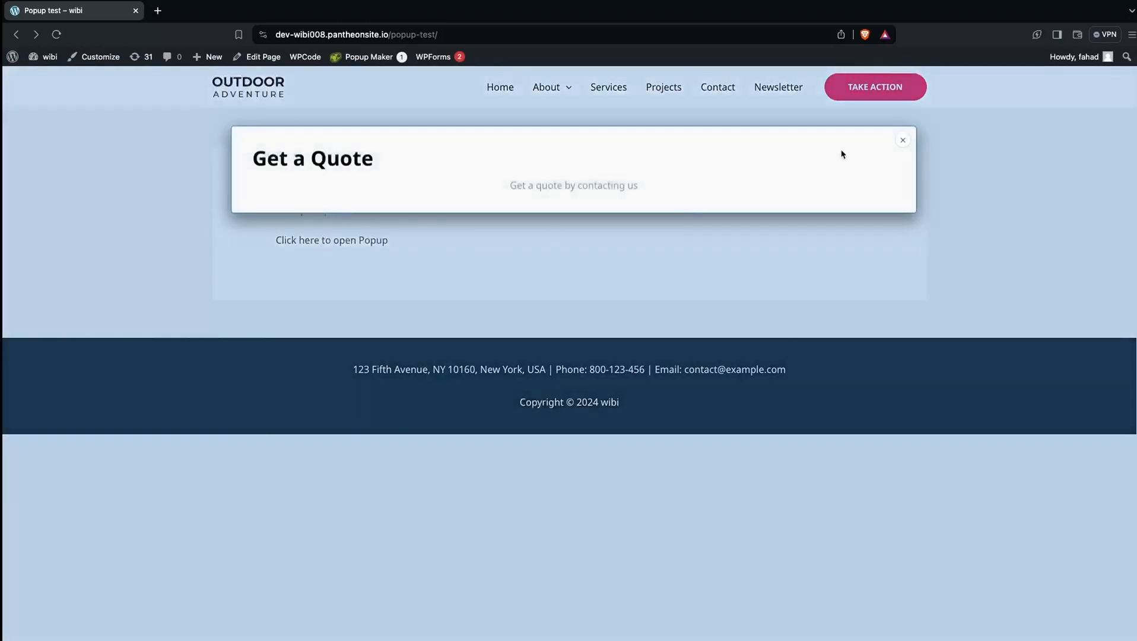
{"action": "left_click", "coordinate": [904, 141]}
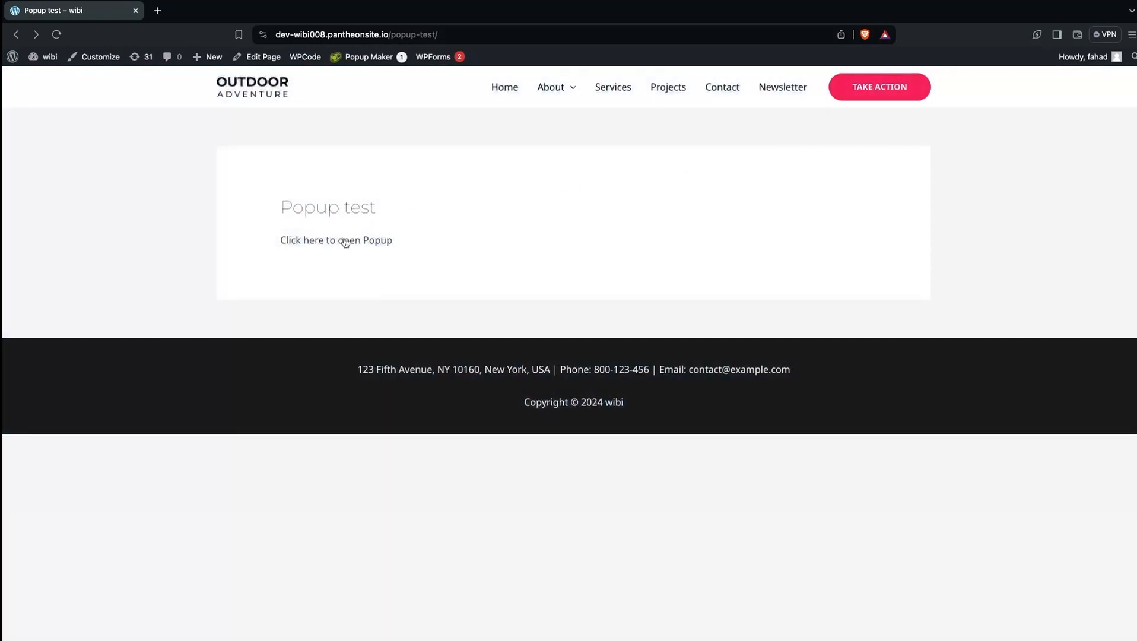
{"action": "left_click", "coordinate": [345, 241]}
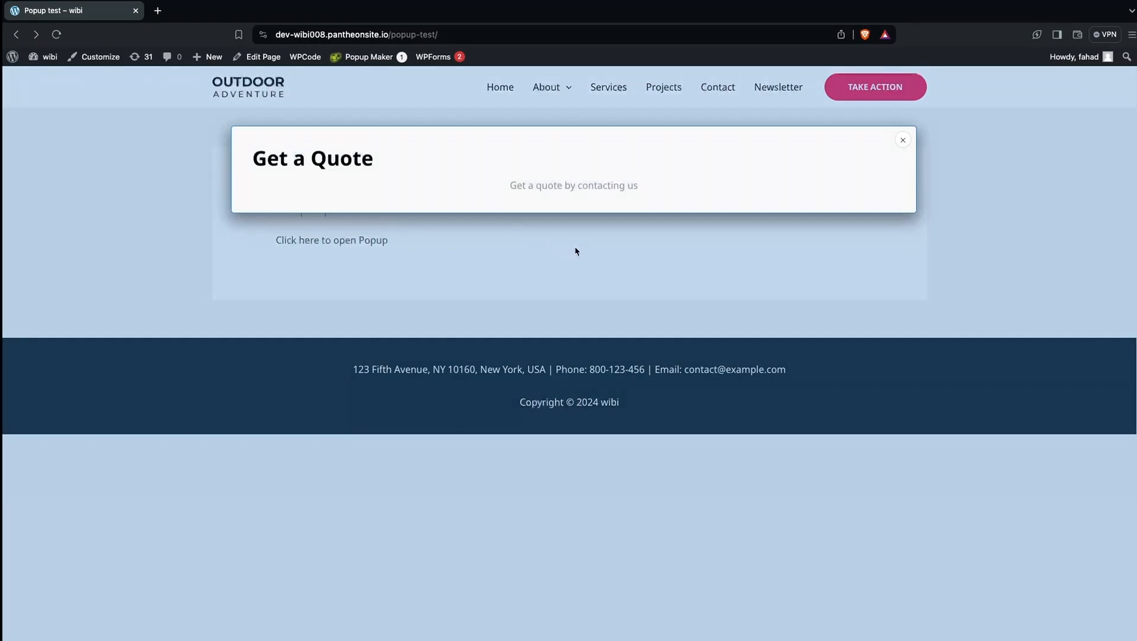
{"action": "left_click", "coordinate": [903, 140]}
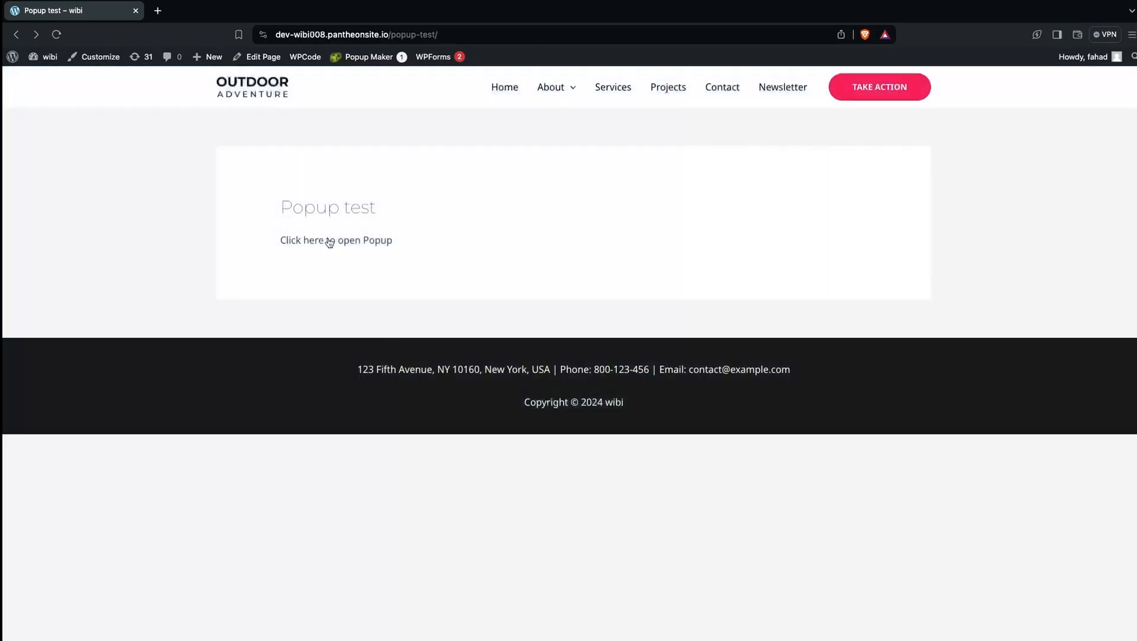
{"action": "left_click", "coordinate": [329, 240]}
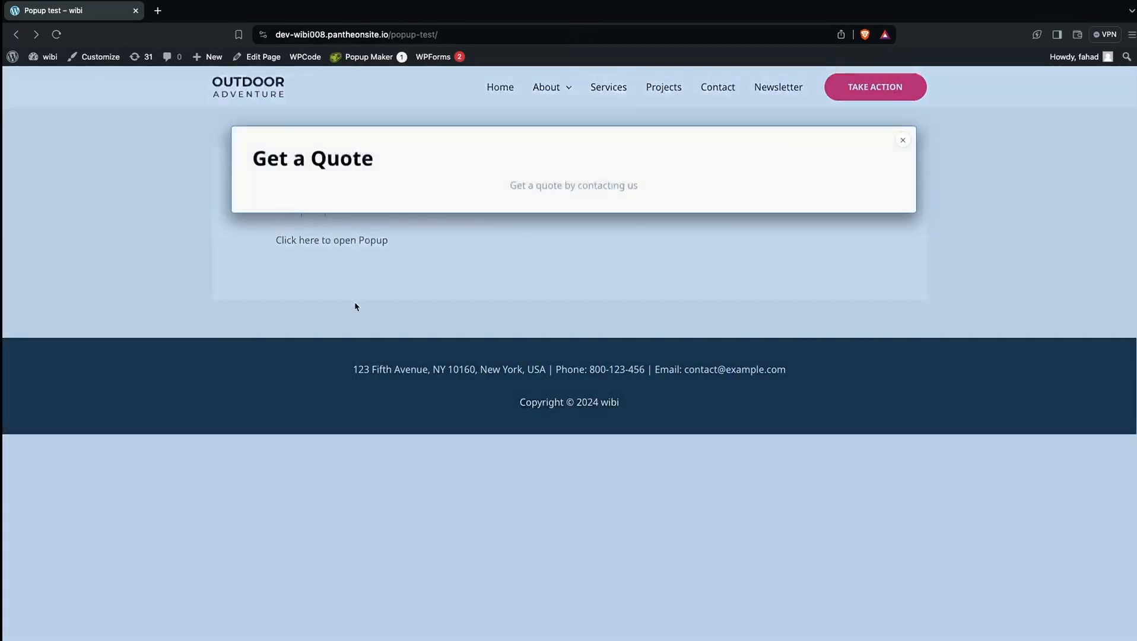